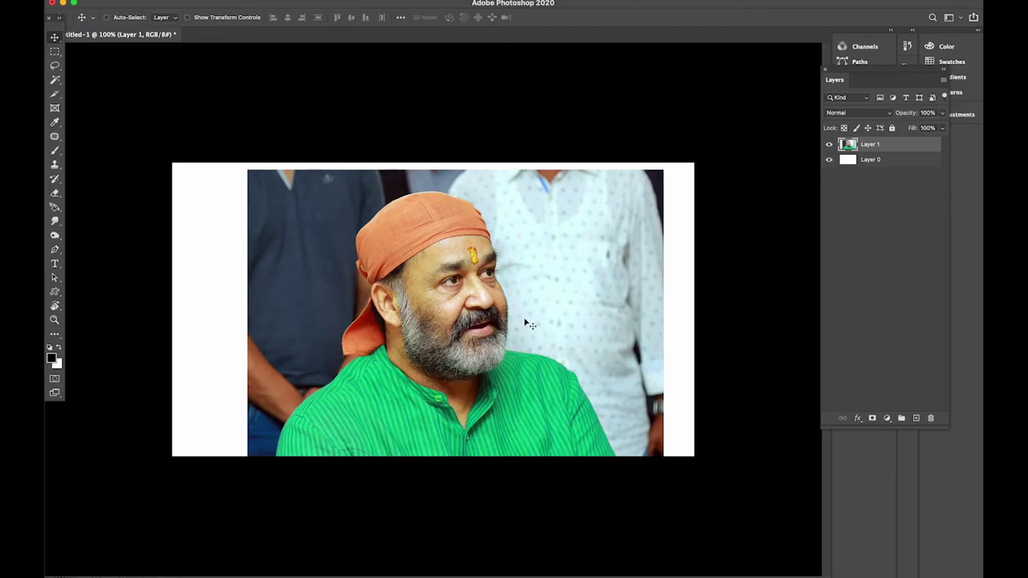
- With the Pen tool, trace the man's outline from the shirt shoulder up along the bandana flap to the ear
key("p")
key("ctrl+plus")
key("ctrl+plus")
left_click_drag(356, 378, 435, 296)
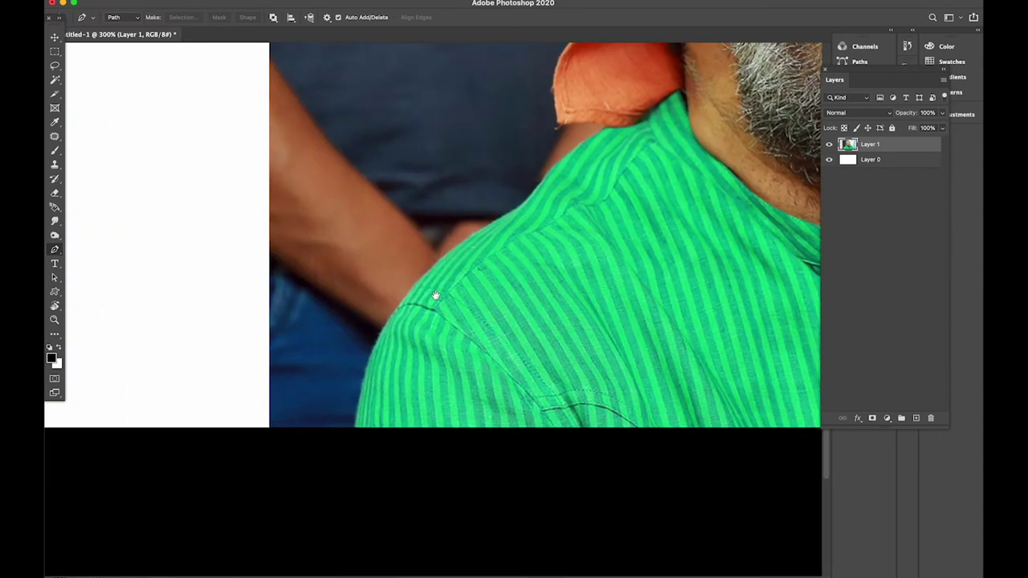
left_click(356, 431)
left_click(482, 233)
left_click_drag(491, 225, 370, 546)
left_click(450, 388)
left_click(486, 351)
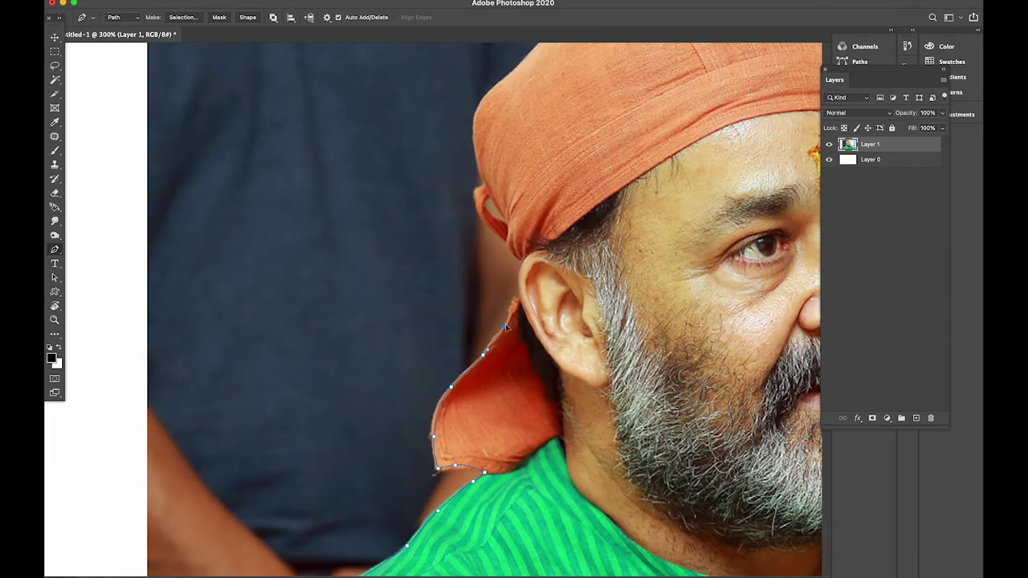
left_click_drag(506, 325, 462, 438)
left_click(475, 377)
- Continue the pen outline over the top of the bandana toward the forehead side
left_click_drag(435, 278, 448, 379)
left_click(472, 255)
left_click(605, 188)
left_click_drag(605, 189, 385, 162)
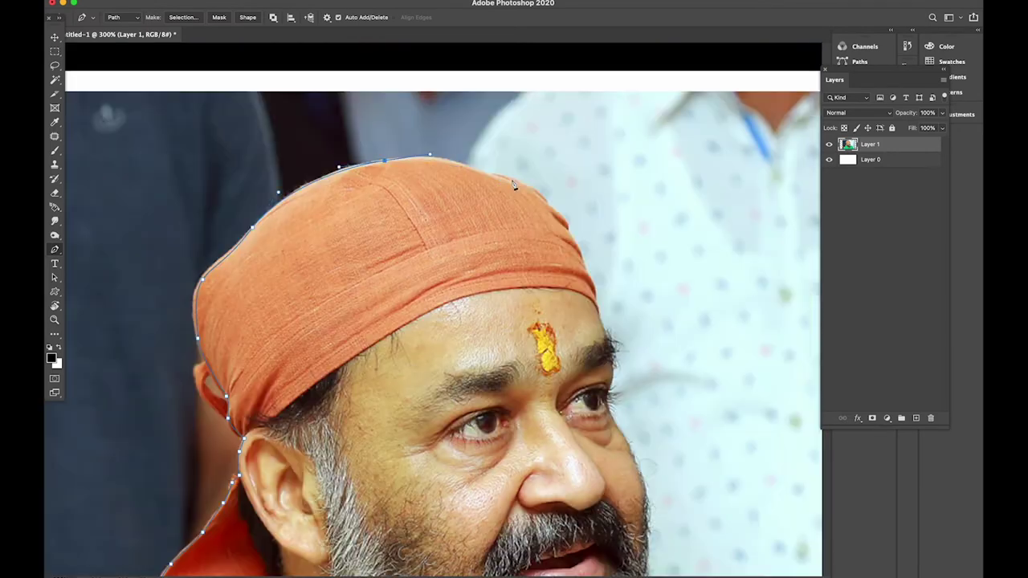
left_click(501, 179)
left_click(555, 245)
- Finish the outline down the beard edge and onto the lower shirt shoulder
left_click_drag(586, 394, 565, 282)
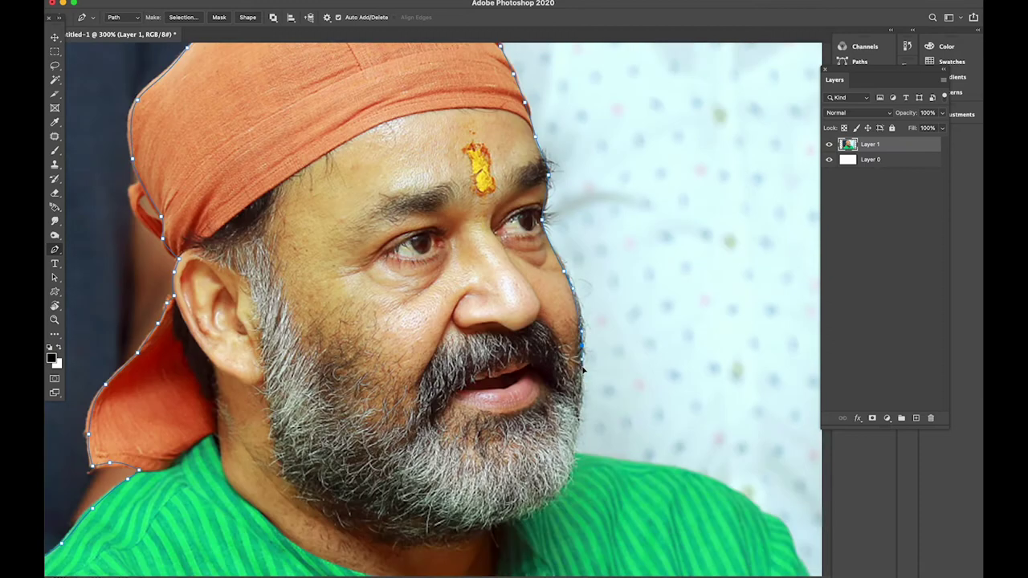
left_click(577, 426)
left_click_drag(576, 426, 450, 317)
left_click(522, 330)
left_click_drag(629, 450, 597, 373)
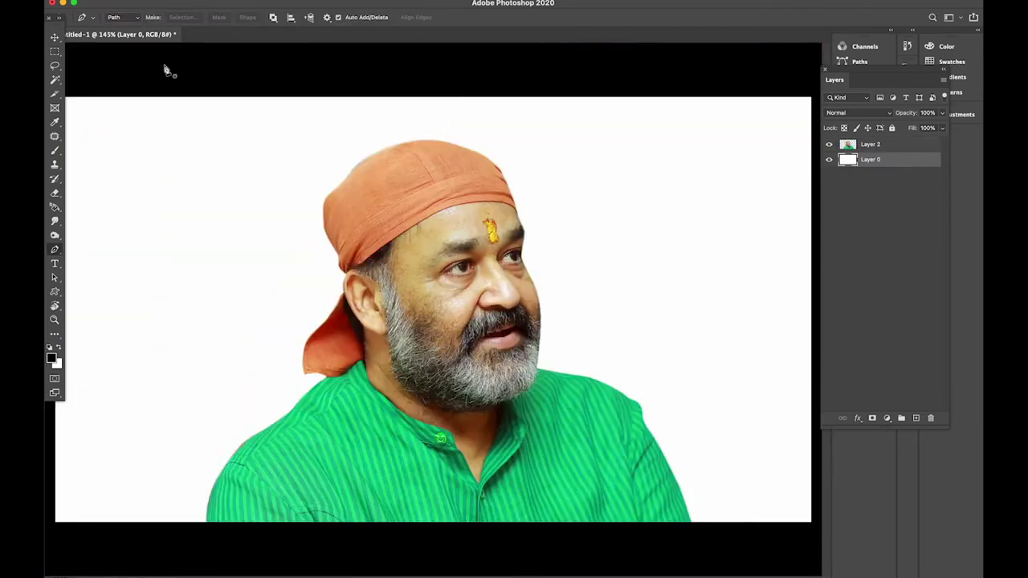
- Duplicate the cut-out portrait layer (Layer 2) with Ctrl+J
left_click(53, 39)
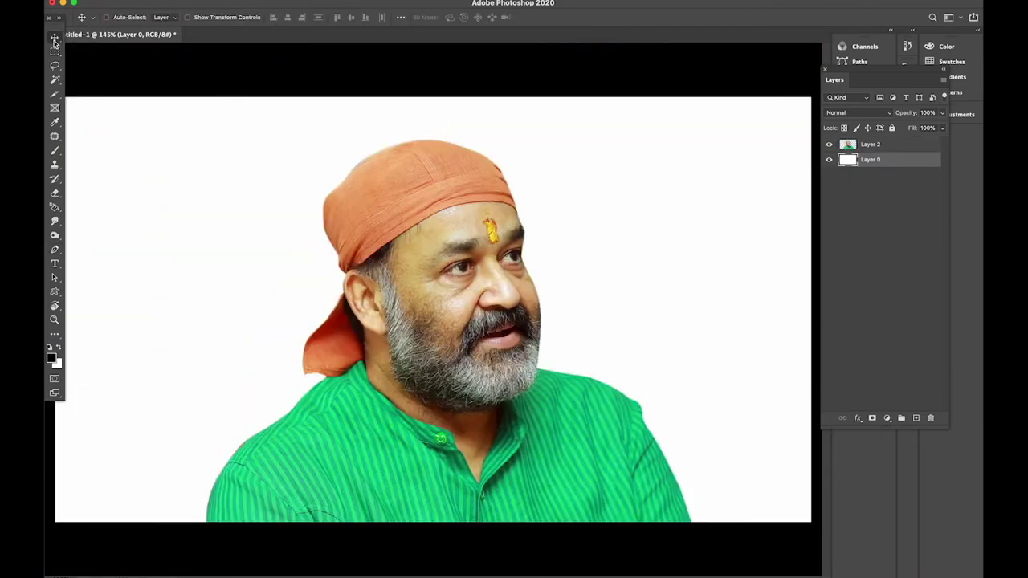
left_click(900, 148)
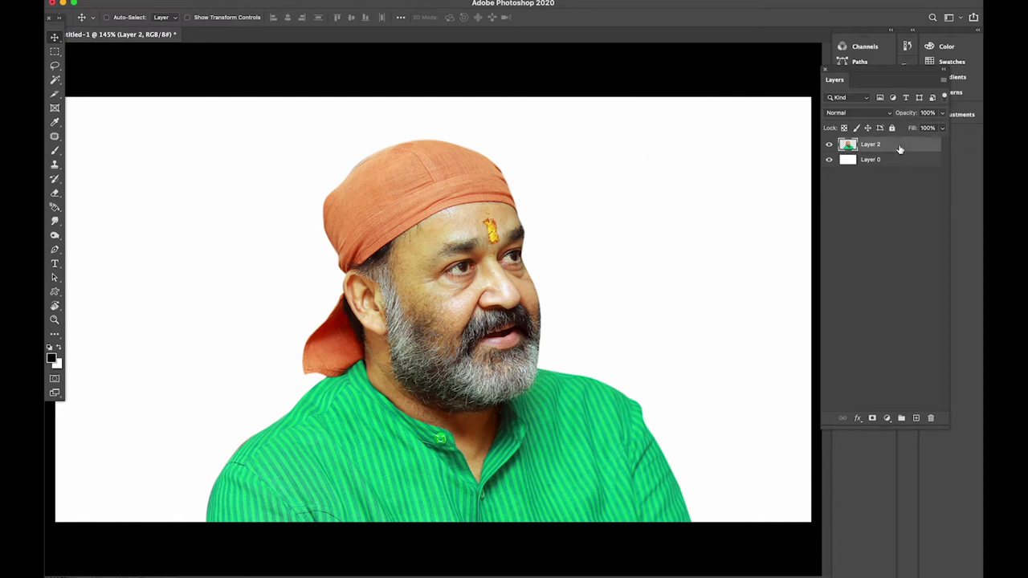
key("ctrl+j")
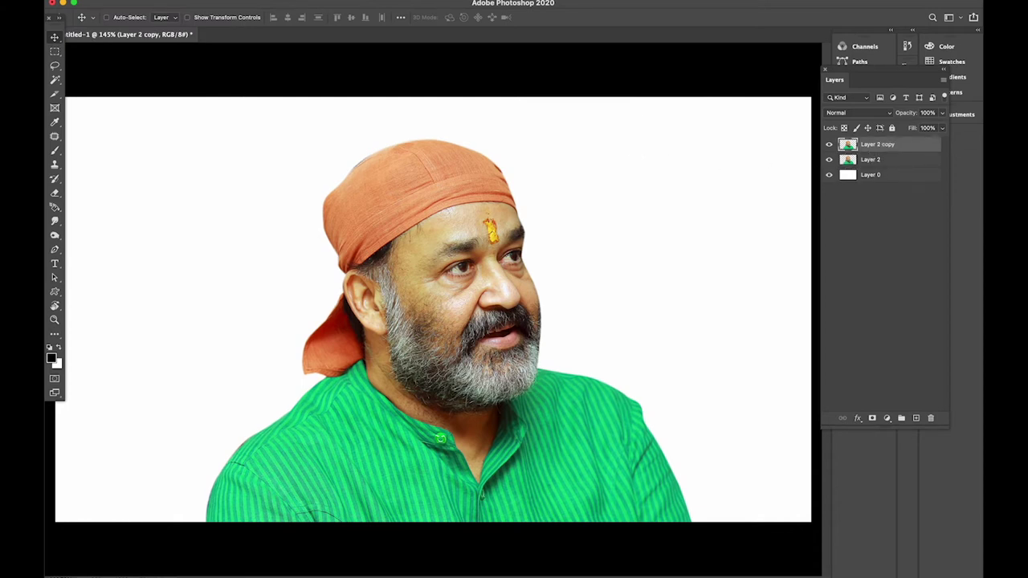
- Sharpen the copy with Unsharp Mask at Amount 79%, Radius 5.1 px, Threshold 3
left_click(298, 2)
mouse_move(303, 147)
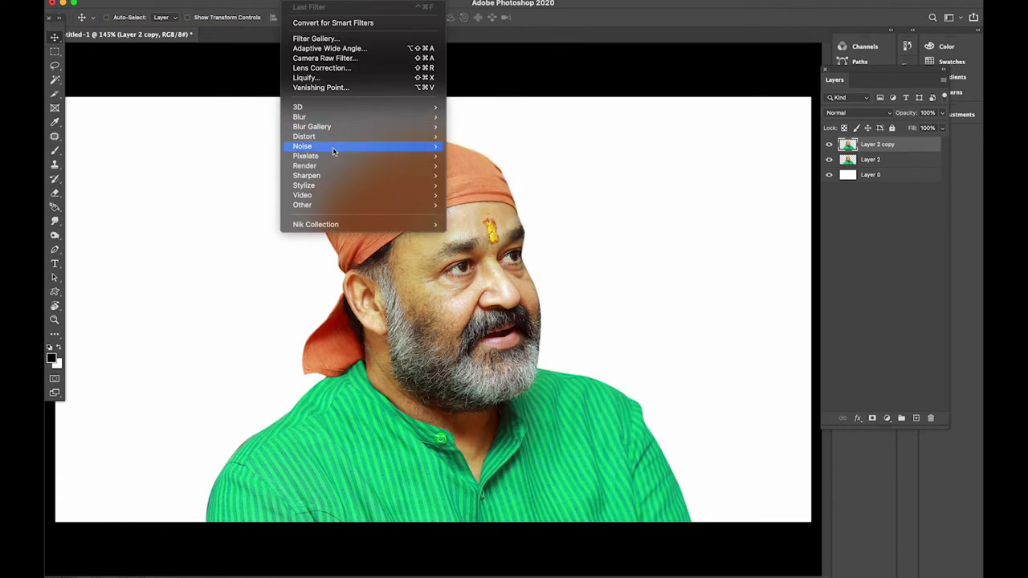
mouse_move(306, 175)
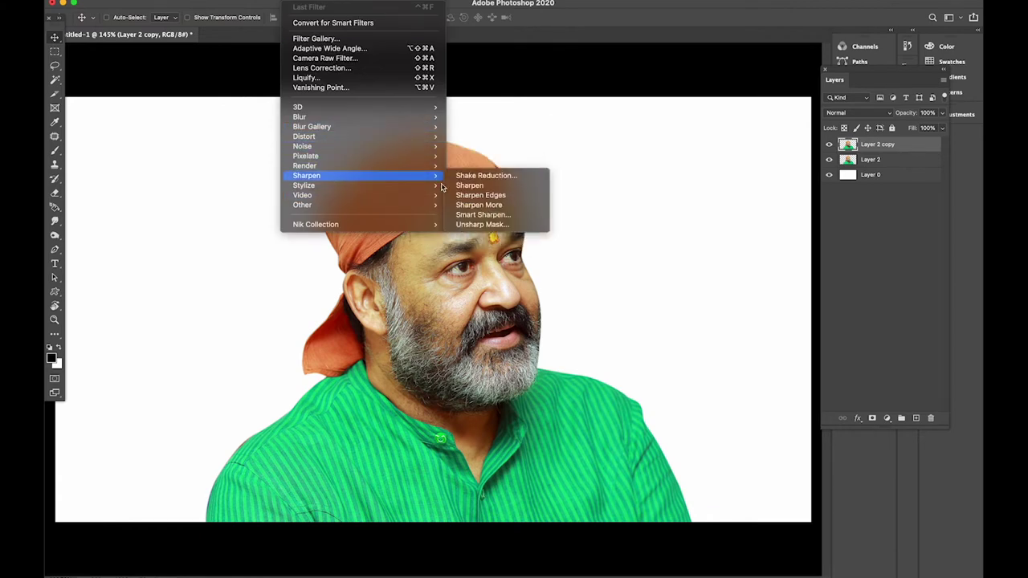
left_click(482, 225)
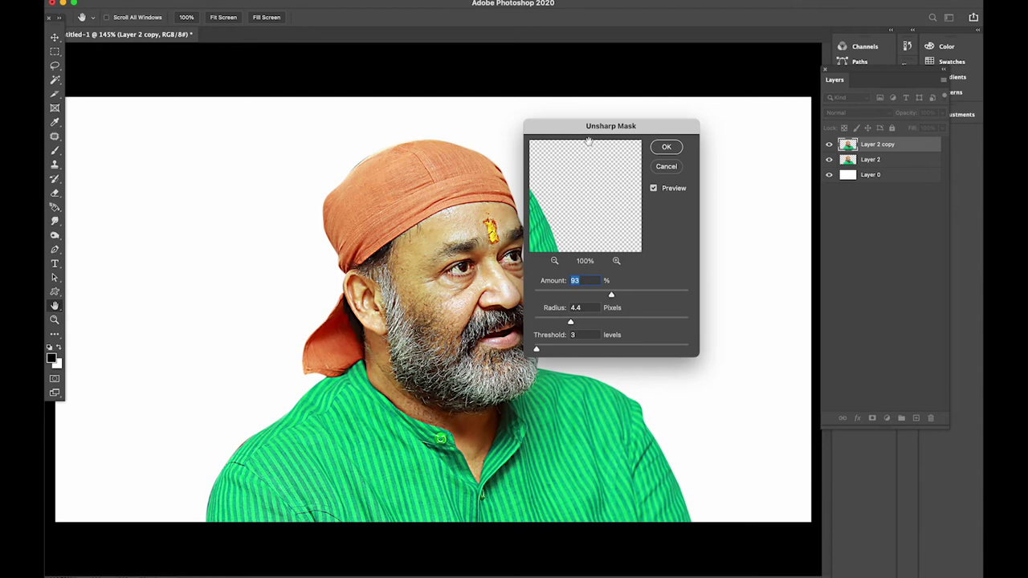
left_click_drag(589, 142, 674, 141)
left_click_drag(696, 297, 663, 323)
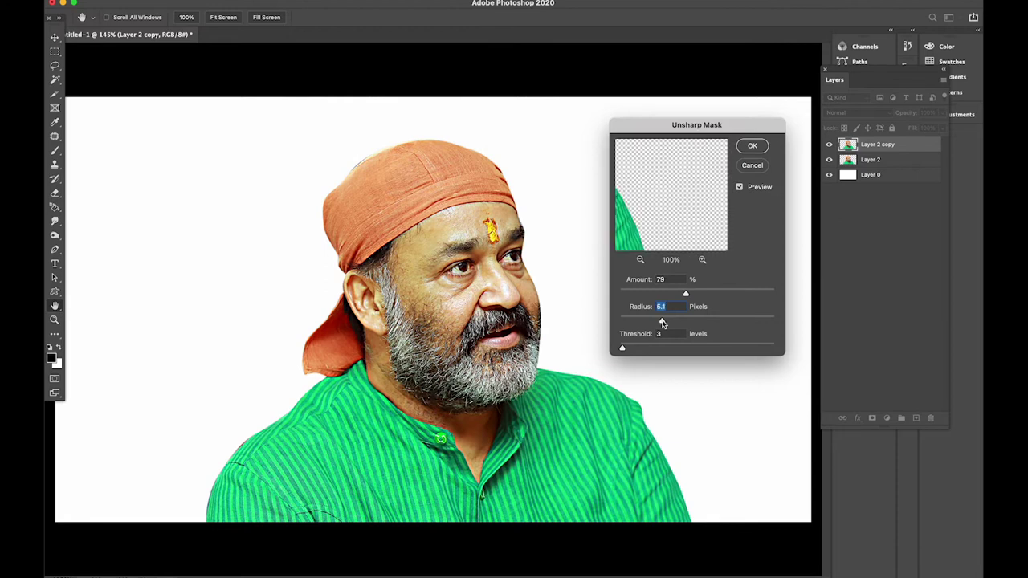
left_click(754, 145)
key("ctrl+plus")
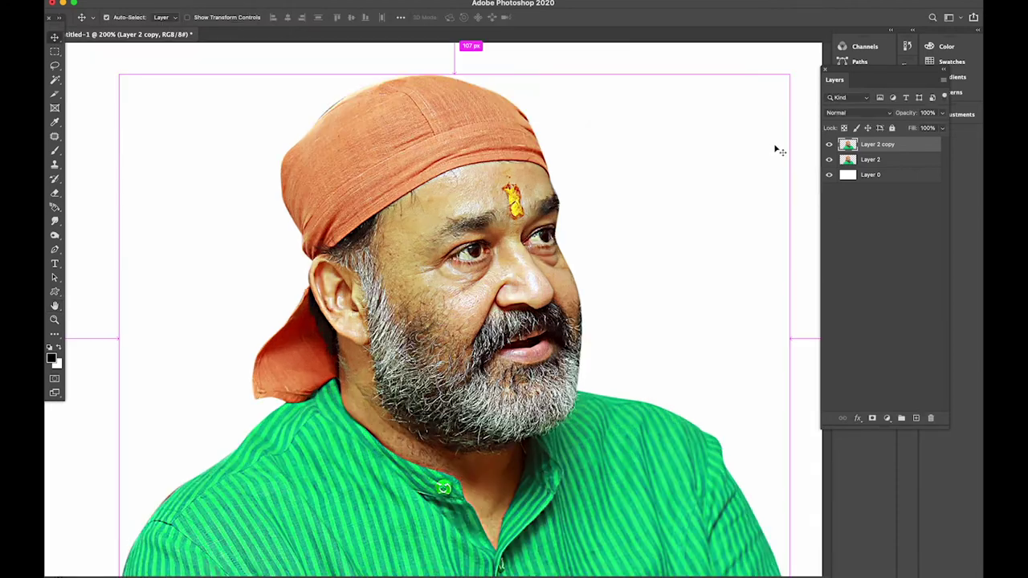
- Switch to the Smudge Tool from the Blur/Sharpen/Smudge flyout
left_click(55, 220)
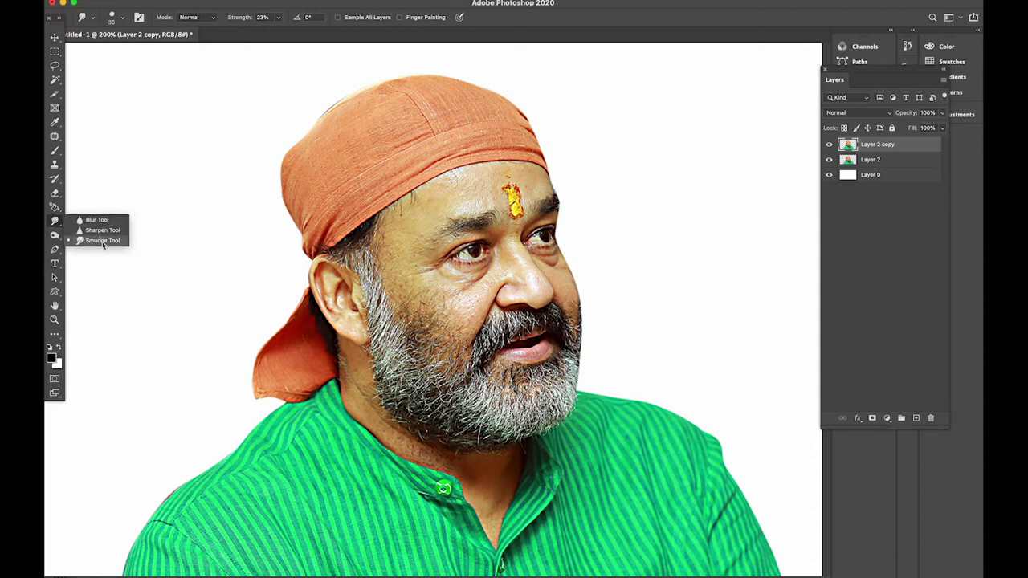
left_click(103, 240)
key("ctrl+plus")
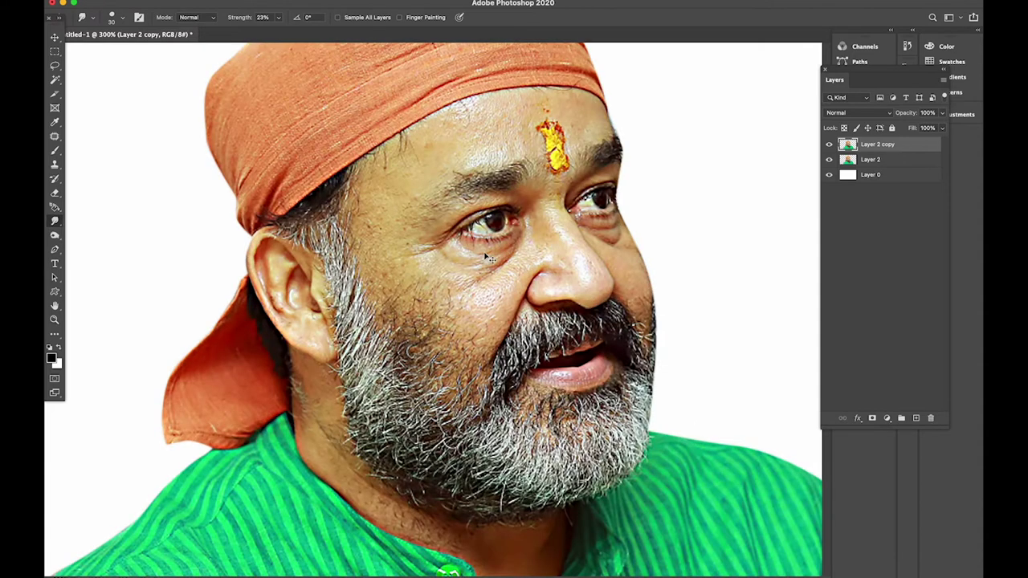
- Pick the Finger Paint 06 brush preset, then a smaller 40 px smudge brush
right_click(409, 163)
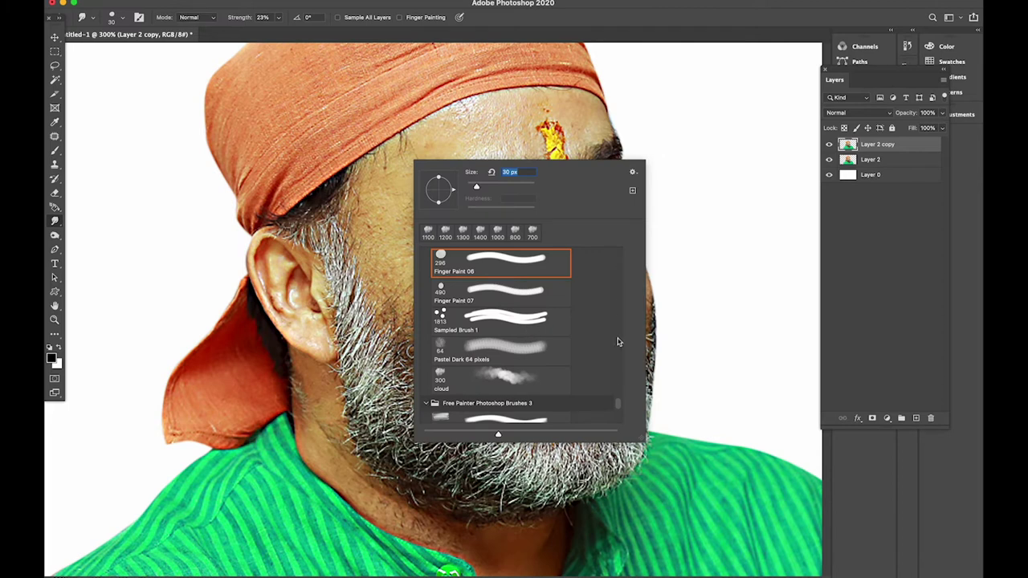
scroll(618, 404, "down", 5)
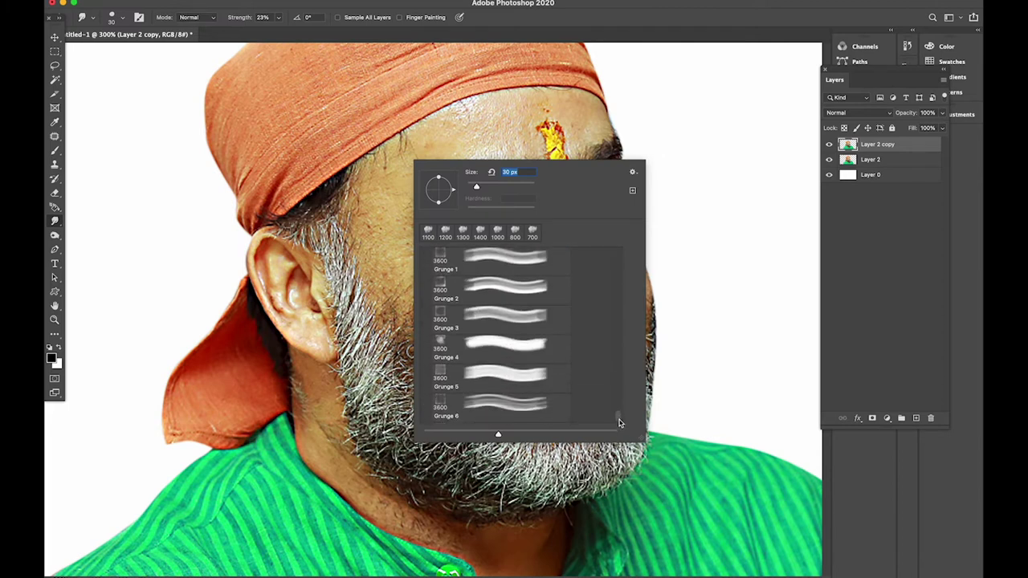
left_click_drag(618, 423, 617, 407)
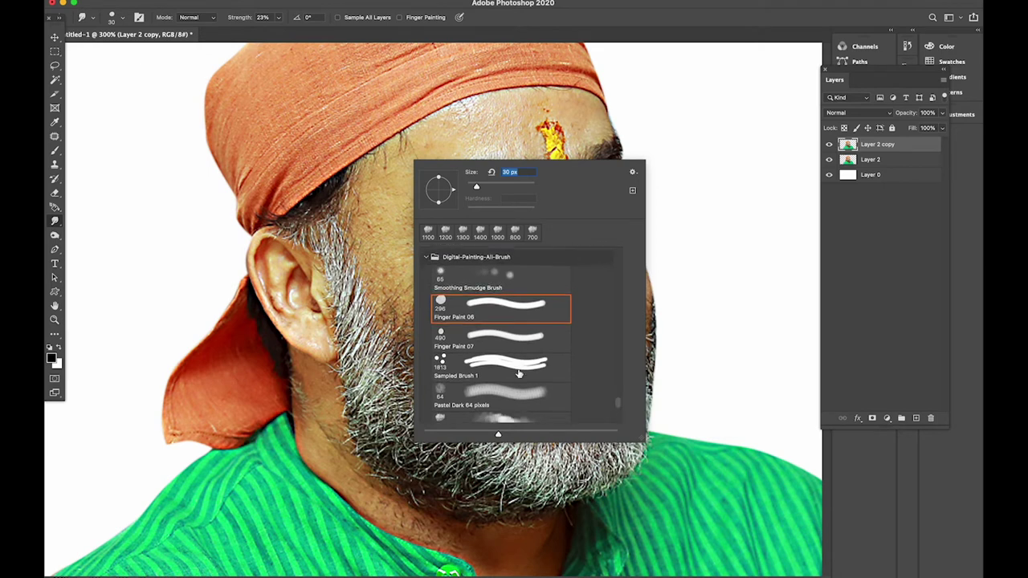
scroll(510, 365, "down", 2)
scroll(498, 349, "up", 1)
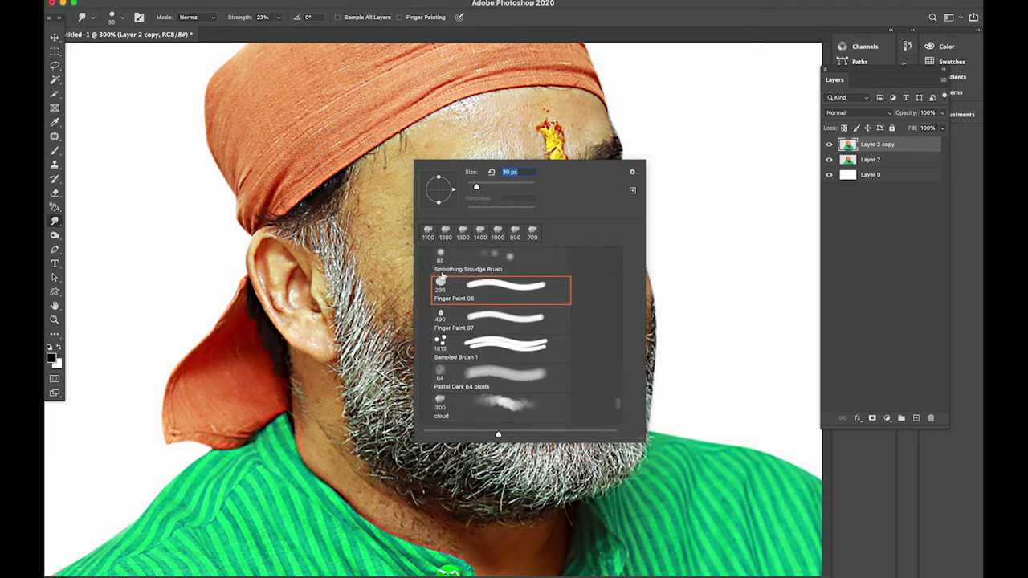
double_click(442, 286)
right_click(411, 250)
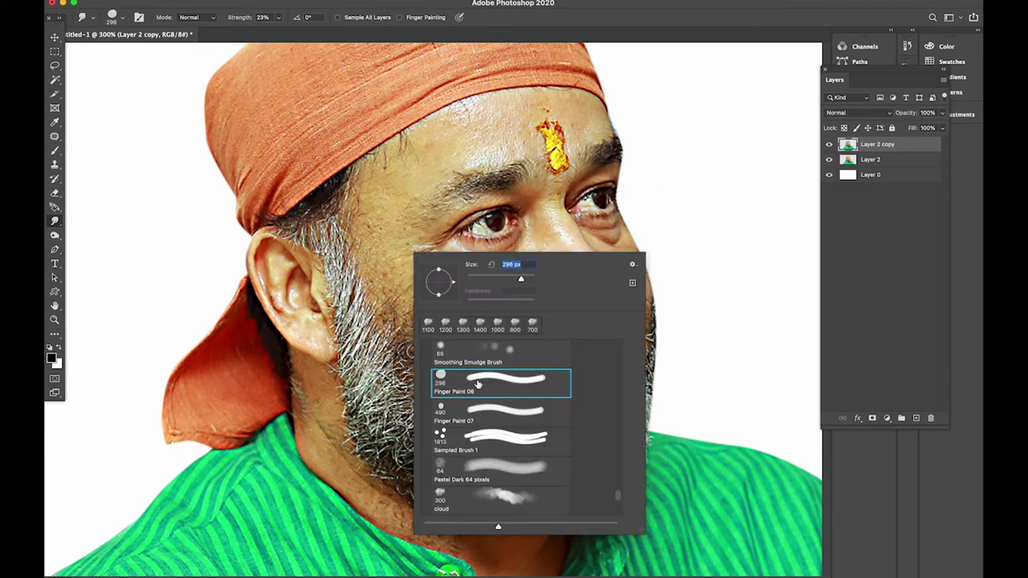
scroll(498, 386, "up", 1)
double_click(505, 394)
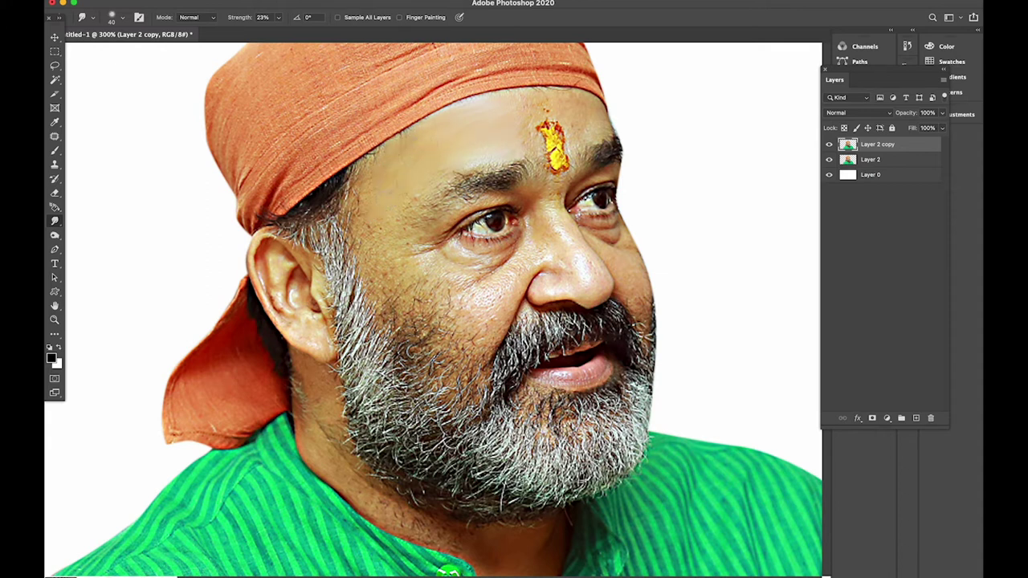
- Smudge the cheek and beard into soft strokes, then lower strength to 13%
key("ctrl+plus")
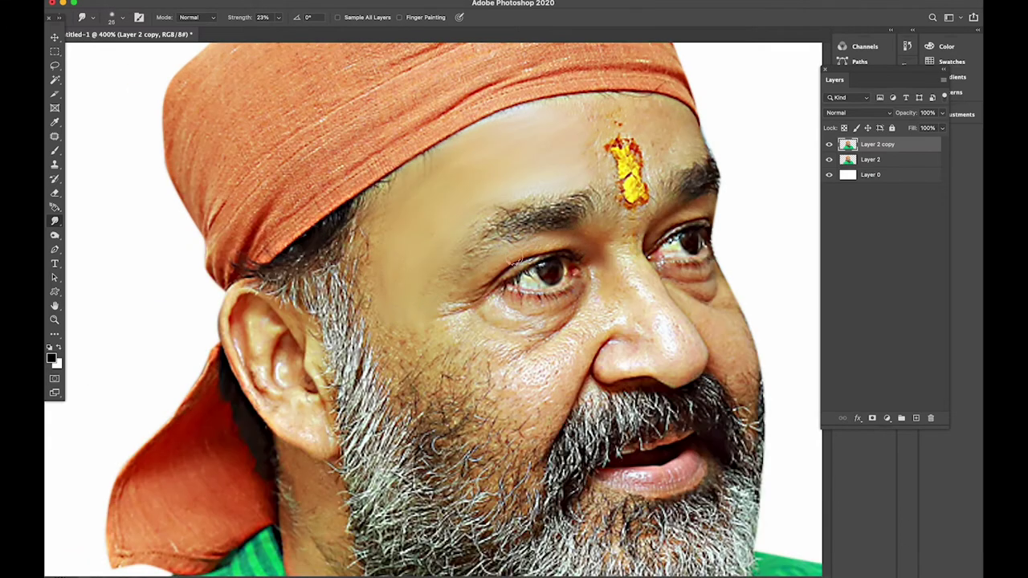
left_click_drag(554, 386, 458, 401)
left_click_drag(538, 433, 434, 498)
key("1")
key("3")
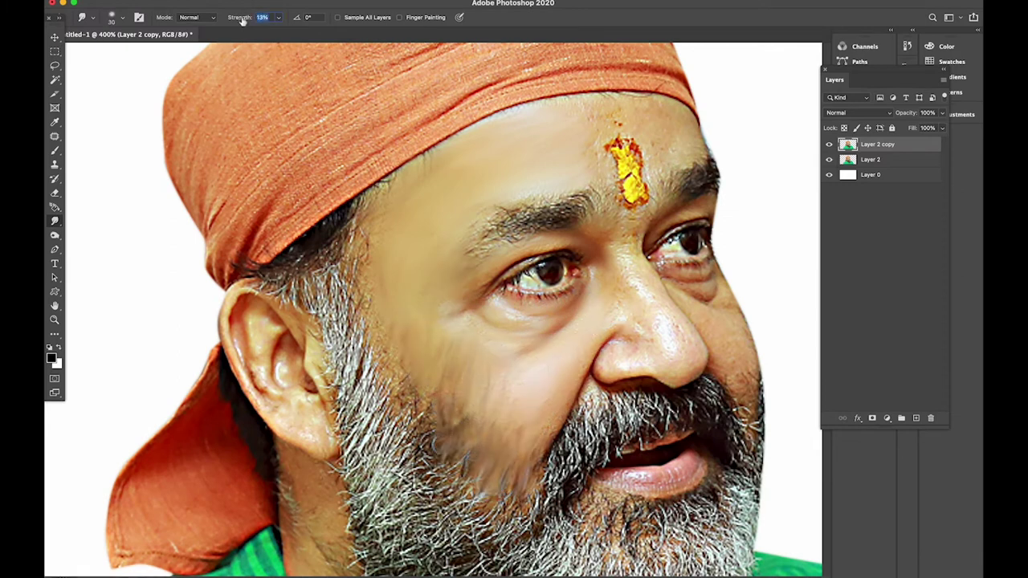
scroll(434, 322, "down", 2)
scroll(434, 322, "right", 3)
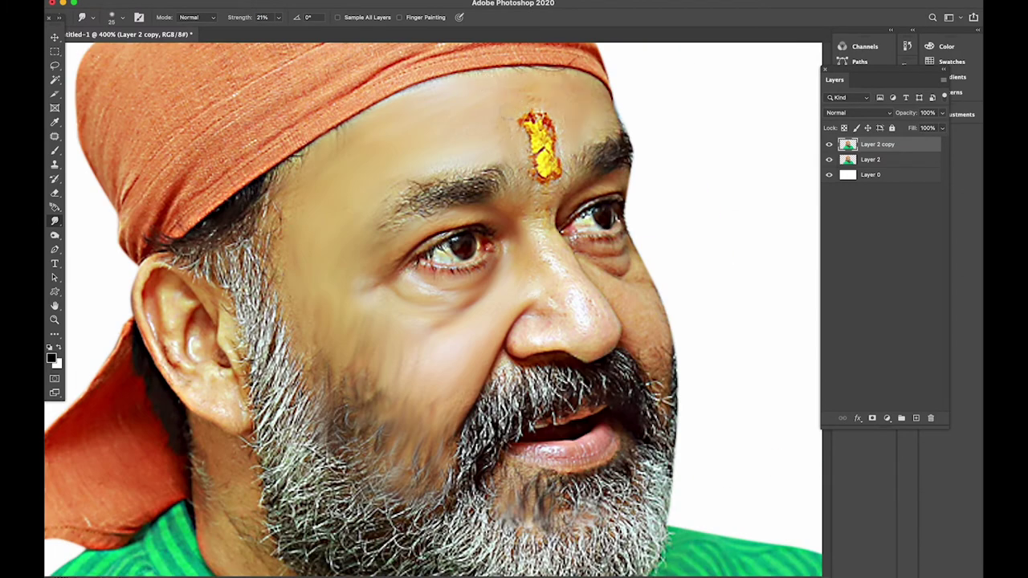
- Raise smudge strength to 31% and smudge the tilak's left and lower edges
key("3")
key("1")
left_click_drag(522, 128, 562, 173)
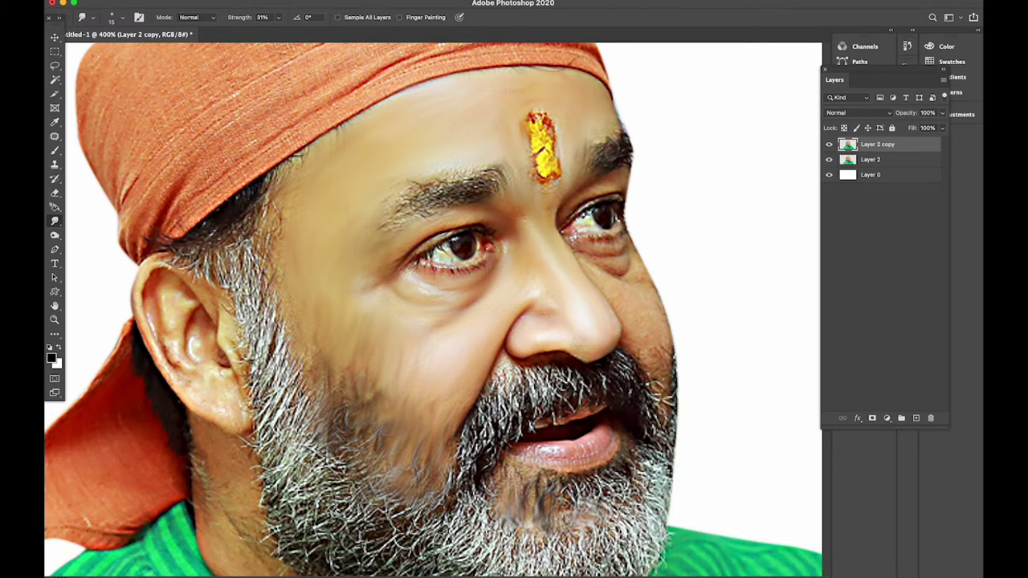
scroll(547, 337, "right", 3)
scroll(546, 338, "up", 3)
scroll(434, 309, "down", 1)
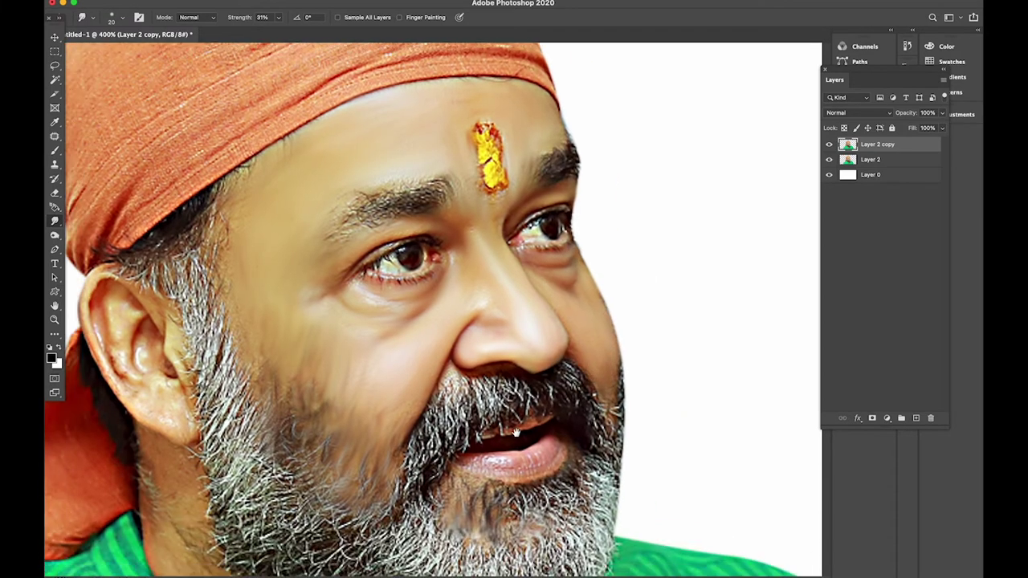
scroll(433, 309, "down", 2)
scroll(434, 309, "up", 2)
- Smudge the eyebrow hairs together, then zoom in on the eyes and tilak
left_click_drag(506, 270, 413, 298)
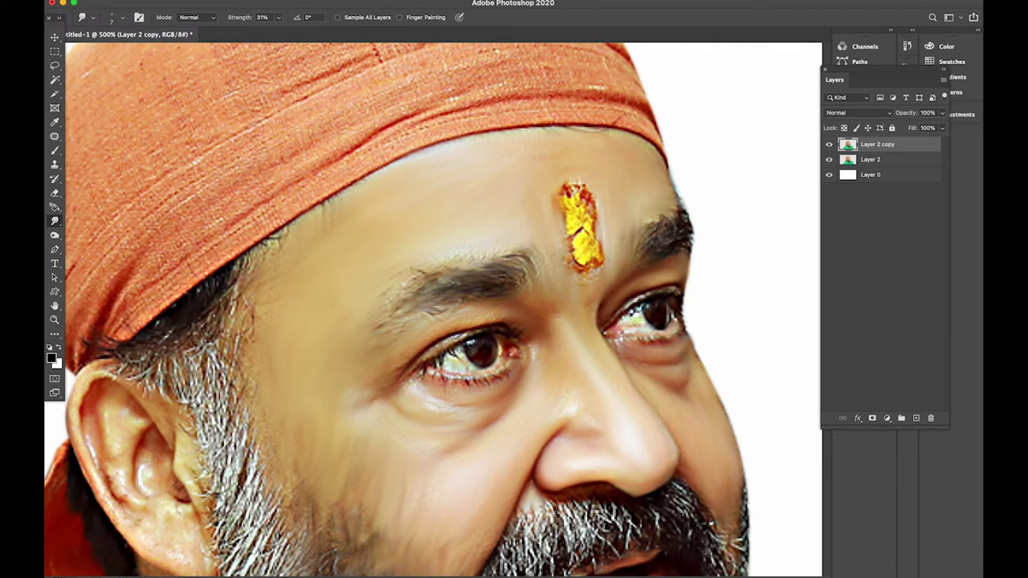
left_click_drag(644, 252, 540, 276)
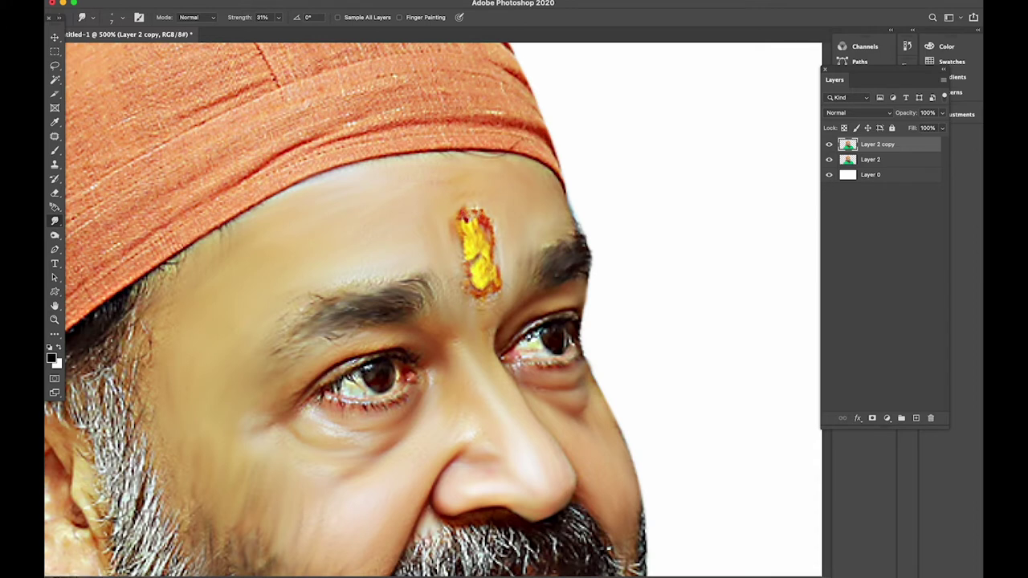
left_click_drag(474, 335, 524, 280)
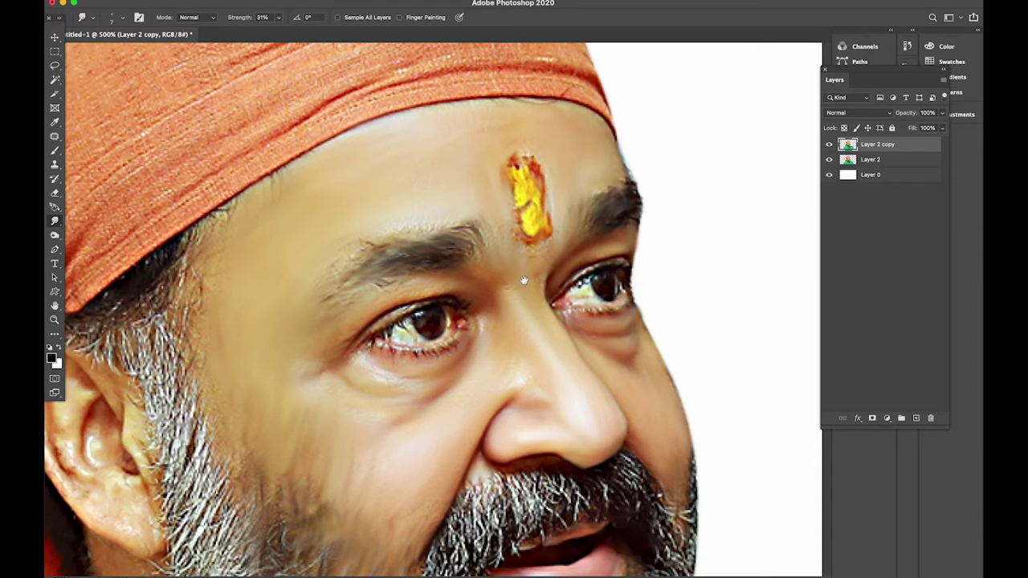
key("super+equal")
left_click_drag(463, 296, 505, 266)
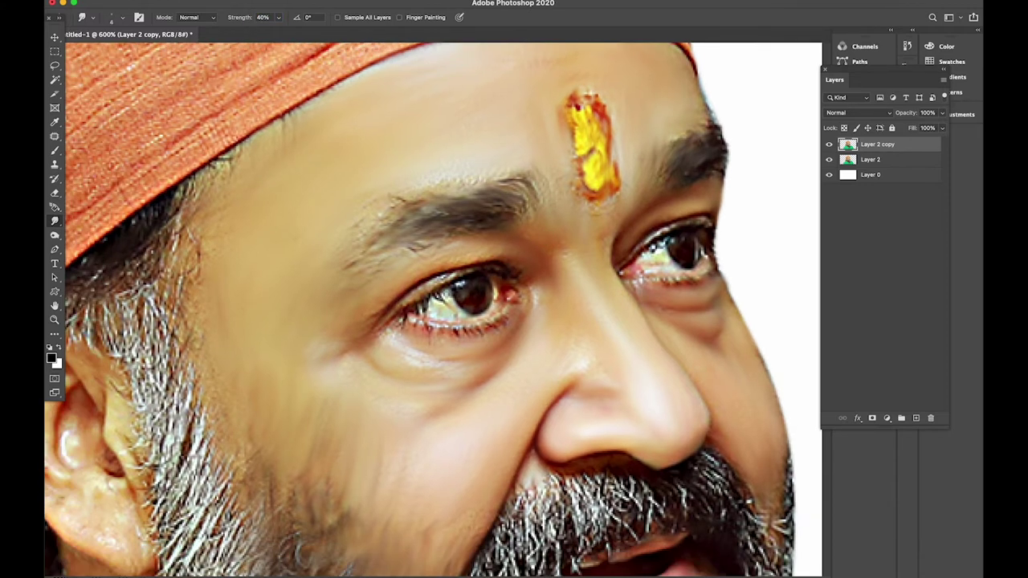
- Load the Smoothing Smudge Brush preset, enlarge it to 20 px and drop Strength to 16%
right_click(464, 412)
double_click(440, 455)
right_click(421, 280)
scroll(482, 419, "up", 2)
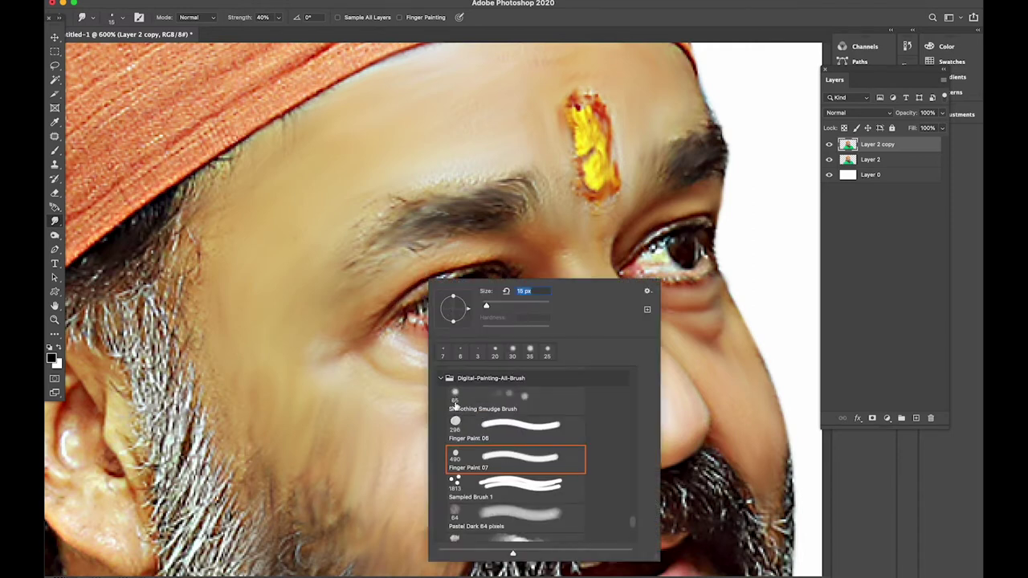
double_click(455, 405)
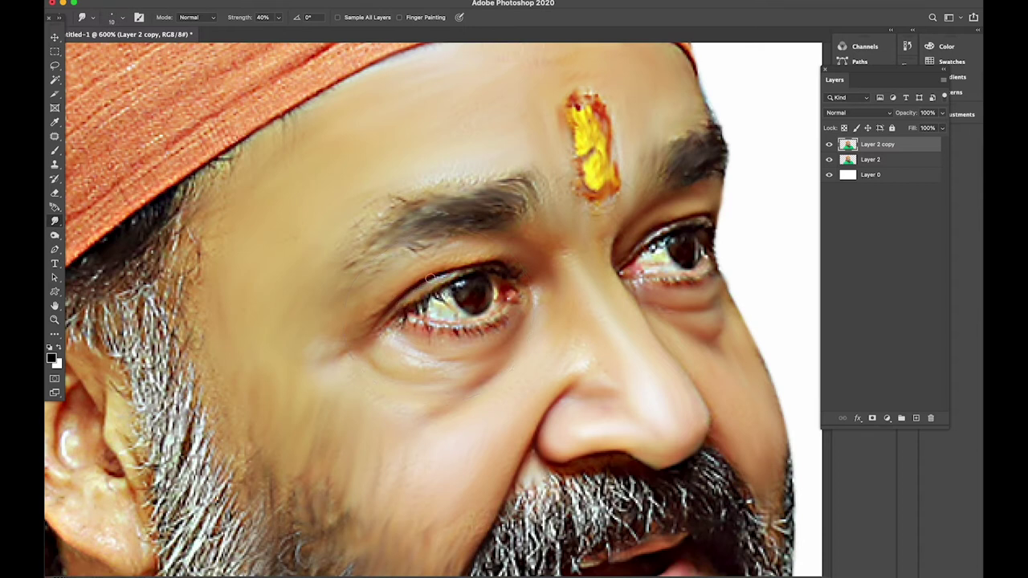
key("bracketright")
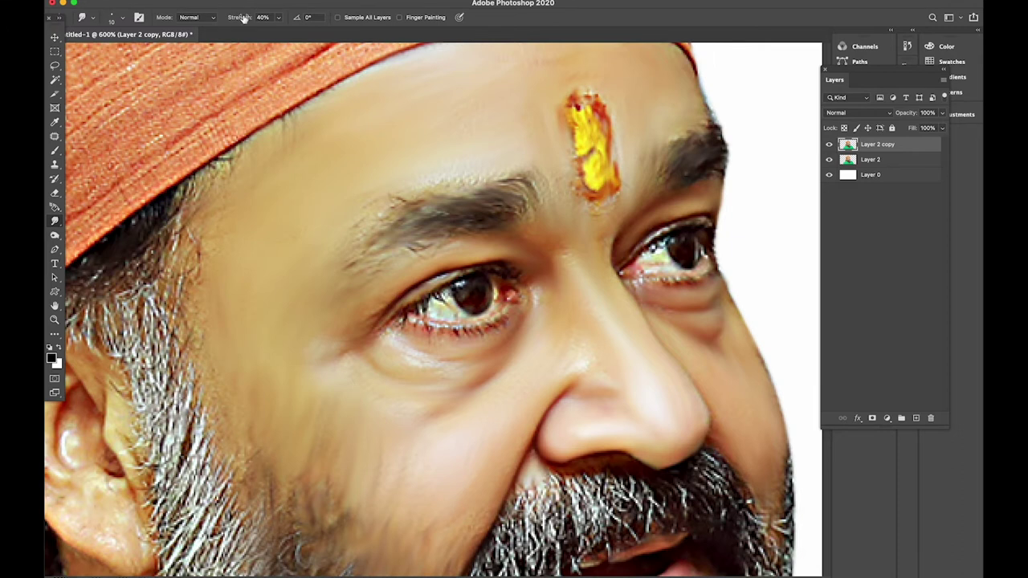
left_click_drag(243, 18, 224, 18)
scroll(433, 321, "down", 5)
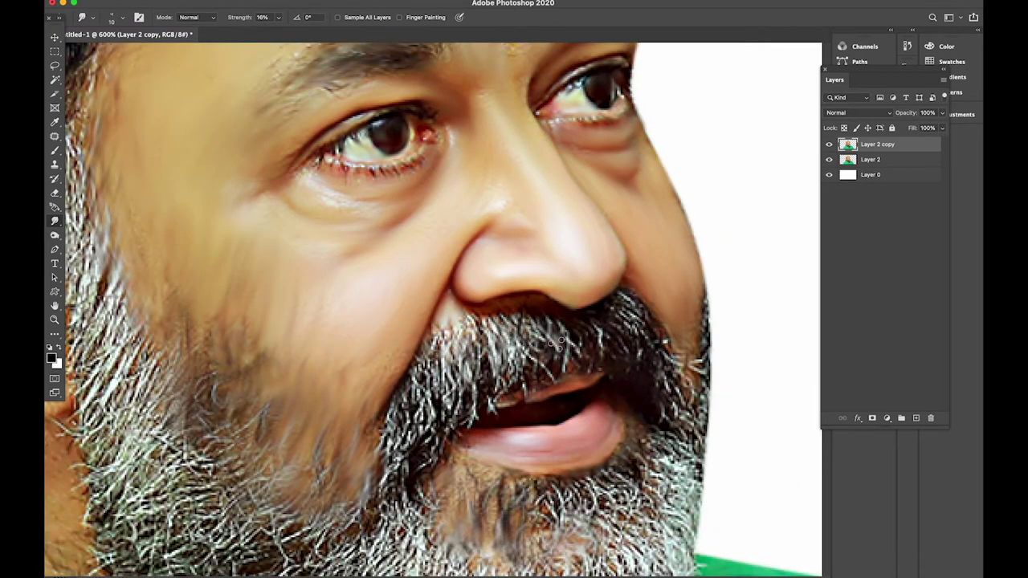
scroll(492, 360, "right", 3)
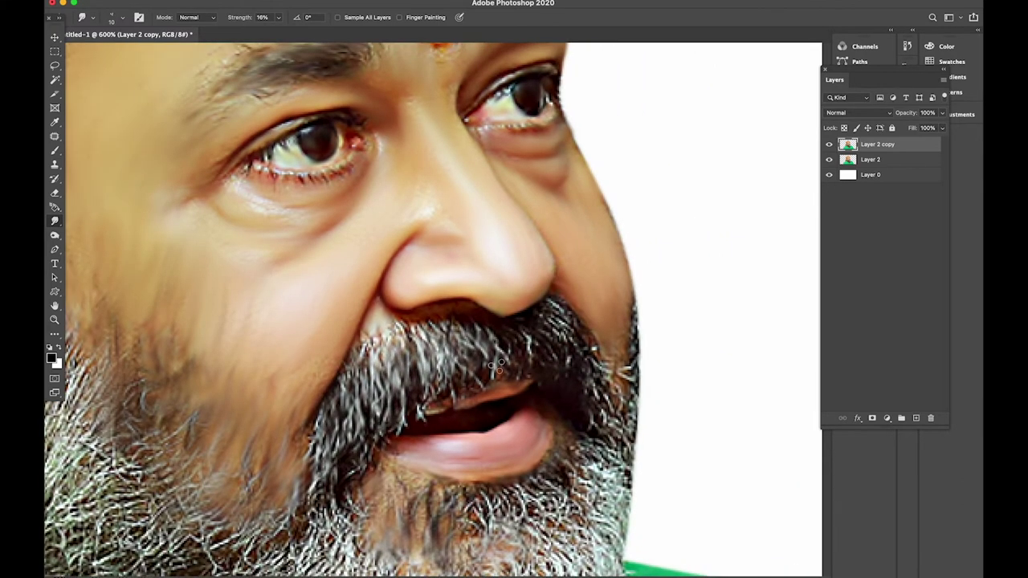
scroll(562, 338, "down", 3)
- Smooth the lower-right beard hairs and the beard just below the lip
scroll(594, 370, "down", 2)
scroll(594, 370, "left", 1)
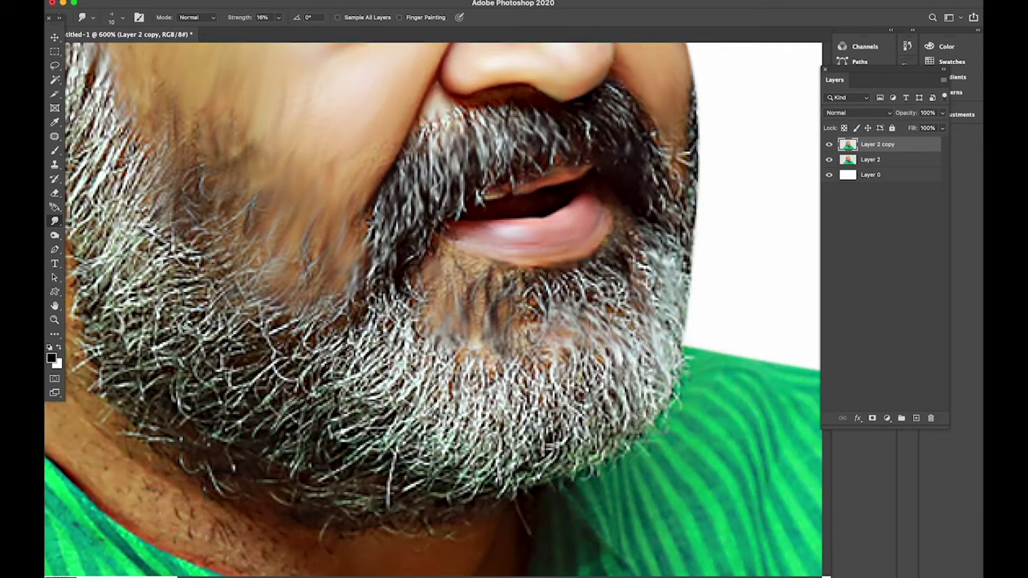
right_click(620, 300)
key("Escape")
left_click_drag(595, 482, 547, 378)
mouse_move(498, 466)
left_mouse_down()
mouse_move(578, 322)
mouse_move(498, 386)
left_mouse_up()
scroll(562, 338, "down", 2)
scroll(562, 338, "left", 2)
scroll(546, 338, "left", 2)
left_click_drag(603, 290, 522, 385)
left_click_drag(539, 289, 466, 418)
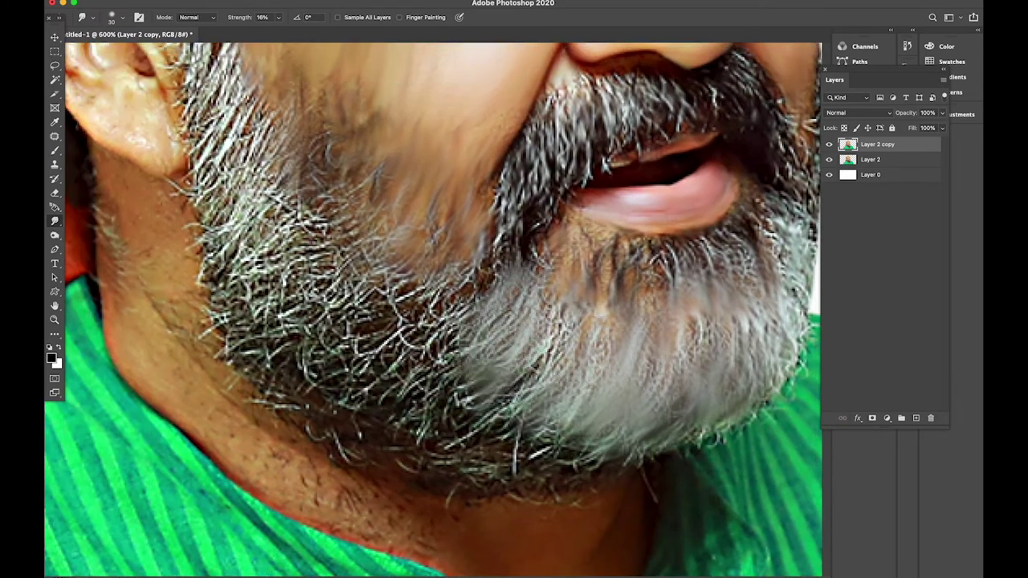
- Blend the lower-right beard further and smudge the sideburn hair near the ear upward
scroll(554, 361, "down", 2)
scroll(555, 362, "left", 1)
scroll(562, 353, "up", 1)
left_click_drag(554, 353, 608, 367)
scroll(637, 407, "up", 1)
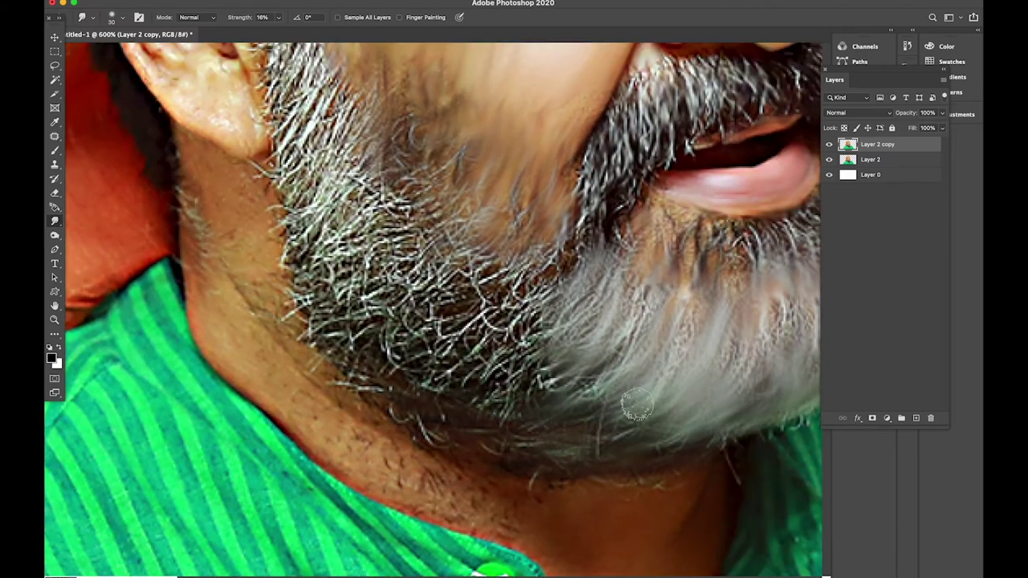
scroll(636, 407, "up", 1)
scroll(578, 393, "up", 1)
scroll(526, 373, "up", 1)
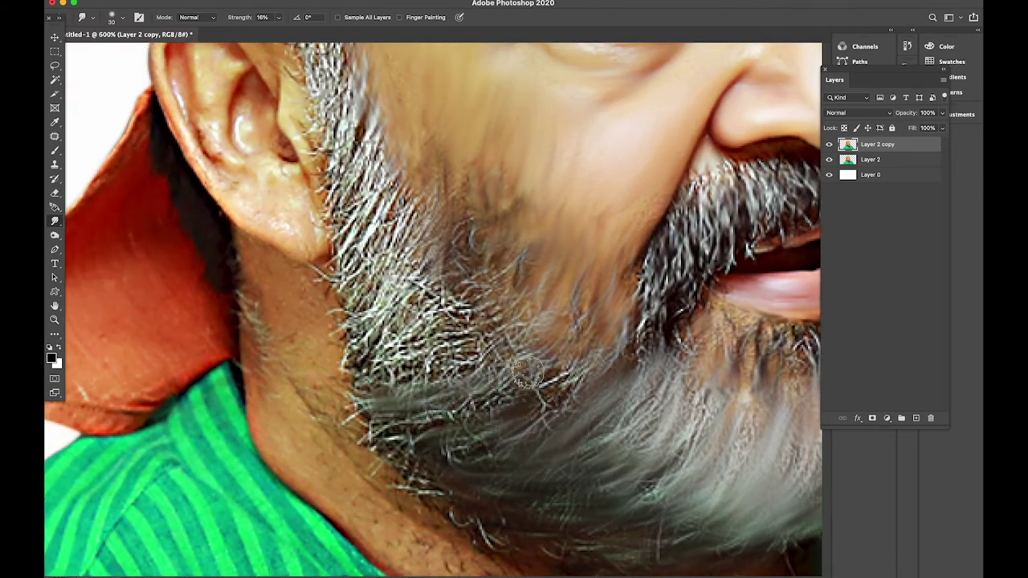
scroll(526, 374, "up", 1)
scroll(414, 309, "up", 1)
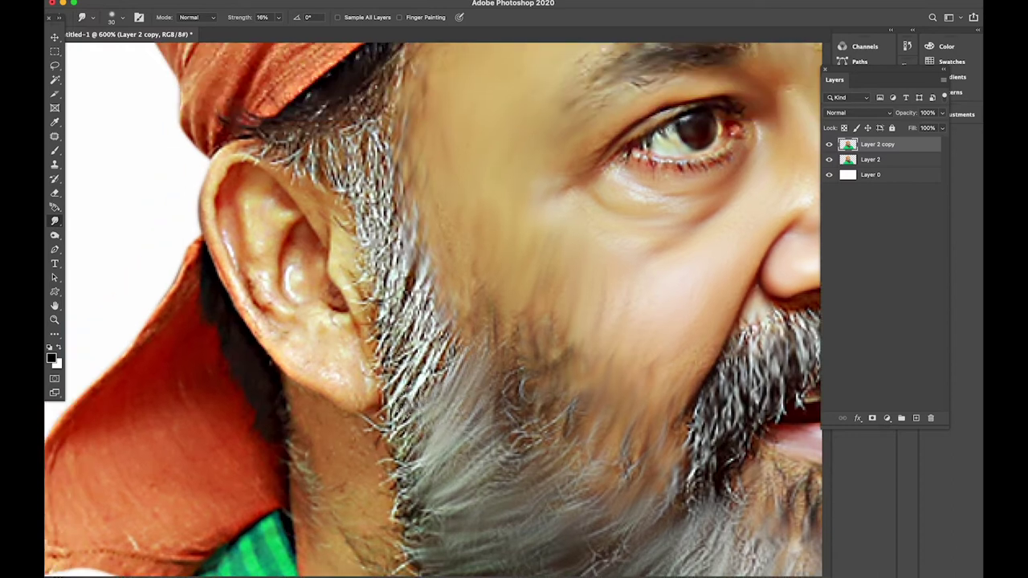
left_click_drag(430, 341, 353, 152)
- Soften the bright white highlight inside the ear
scroll(354, 152, "up", 2)
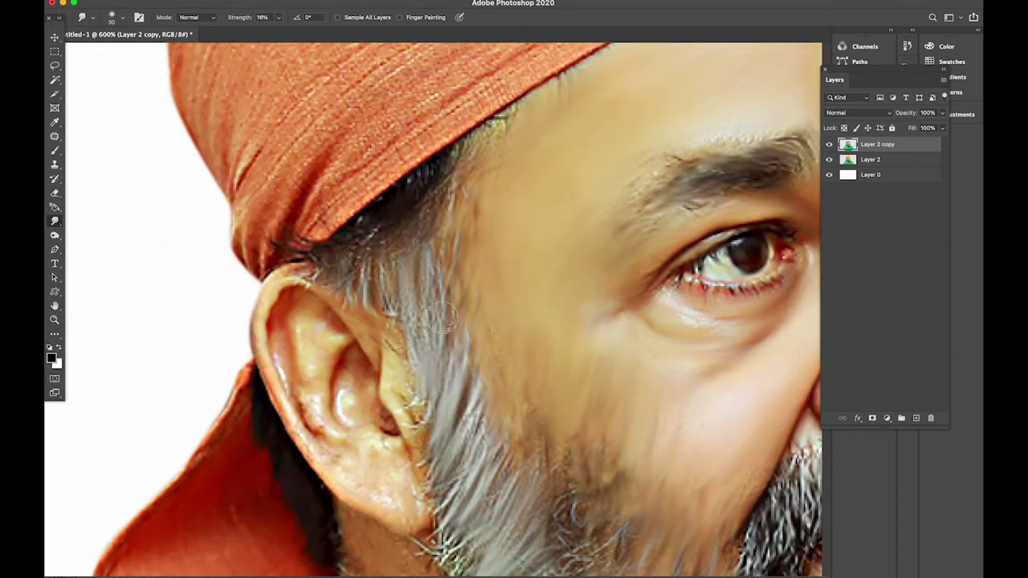
scroll(440, 318, "down", 1)
scroll(430, 353, "down", 1)
scroll(418, 394, "down", 1)
scroll(402, 436, "down", 1)
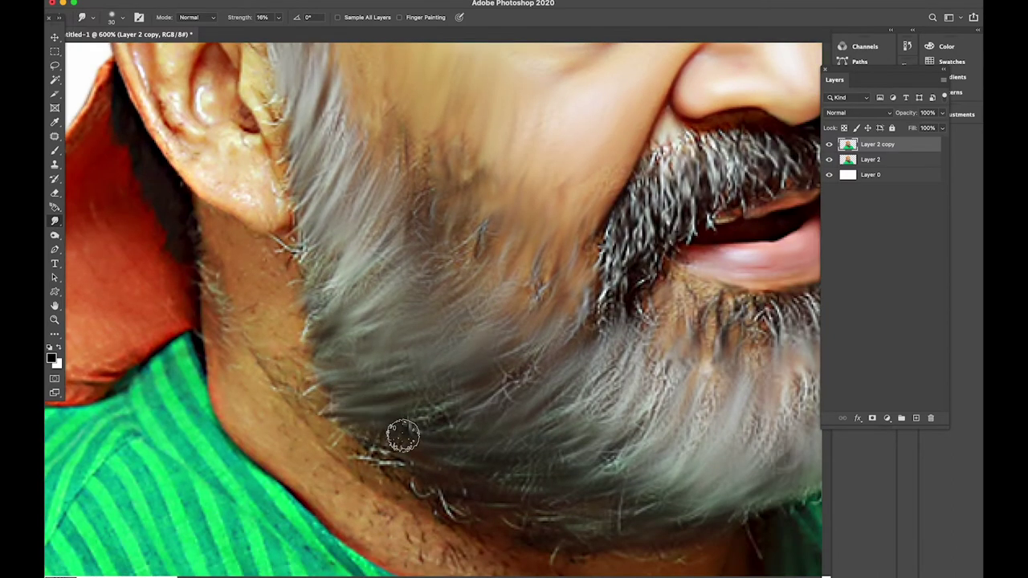
scroll(402, 436, "down", 1)
scroll(534, 310, "right", 2)
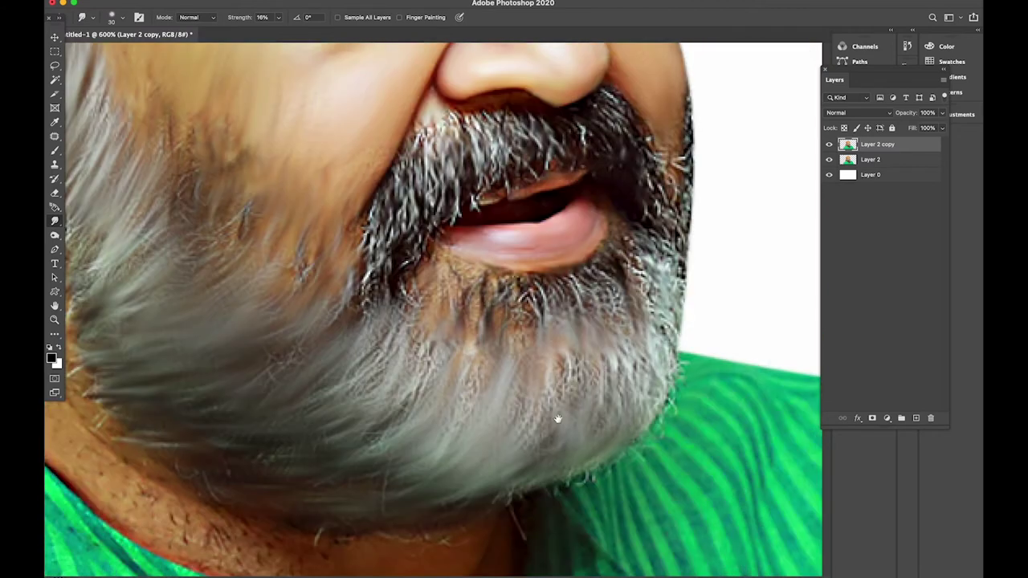
scroll(557, 418, "right", 1)
scroll(592, 361, "up", 3)
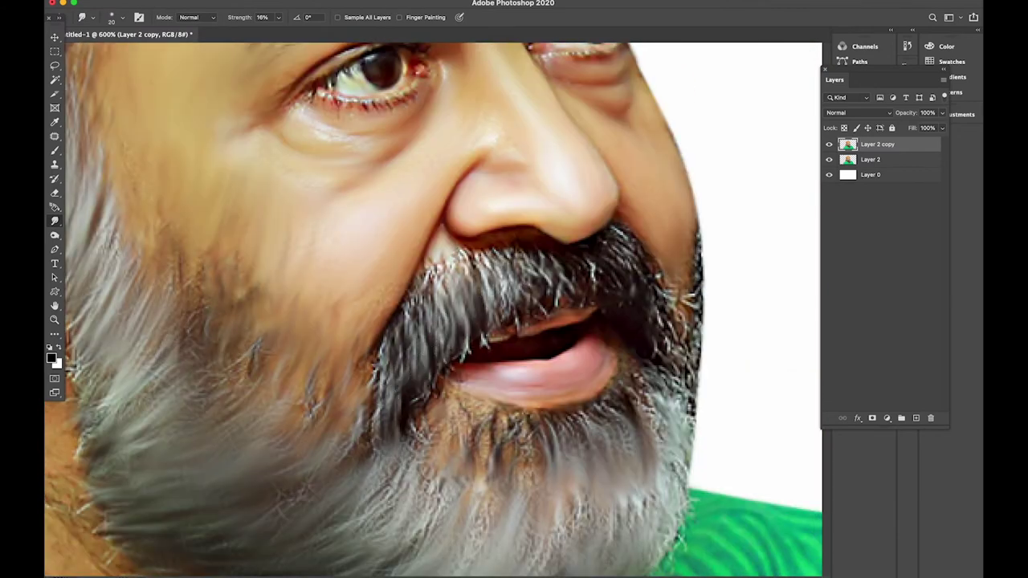
scroll(458, 418, "down", 3)
scroll(540, 399, "left", 2)
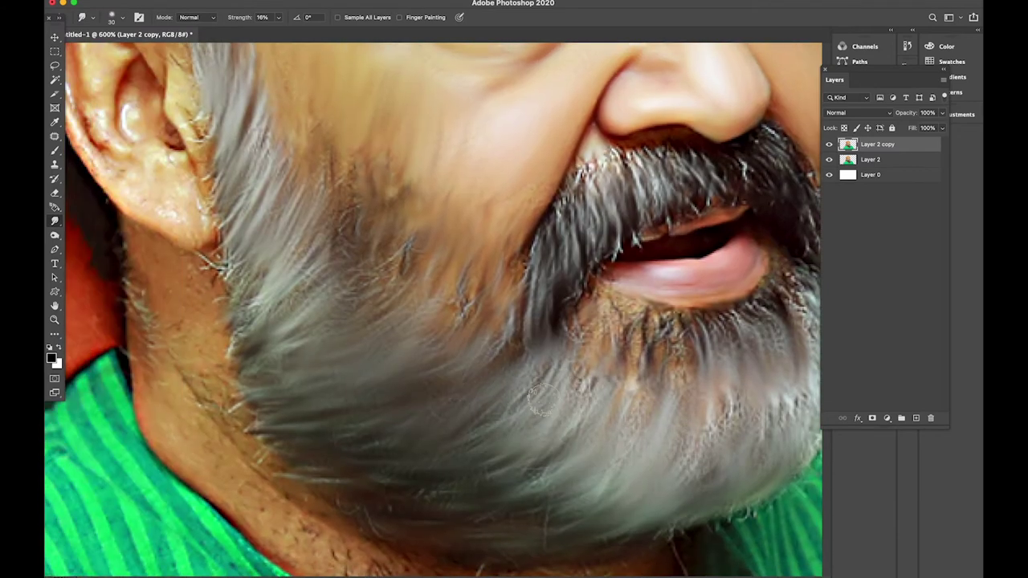
scroll(542, 399, "up", 2)
scroll(542, 399, "left", 3)
scroll(522, 406, "up", 4)
scroll(498, 414, "down", 3)
scroll(474, 423, "down", 2)
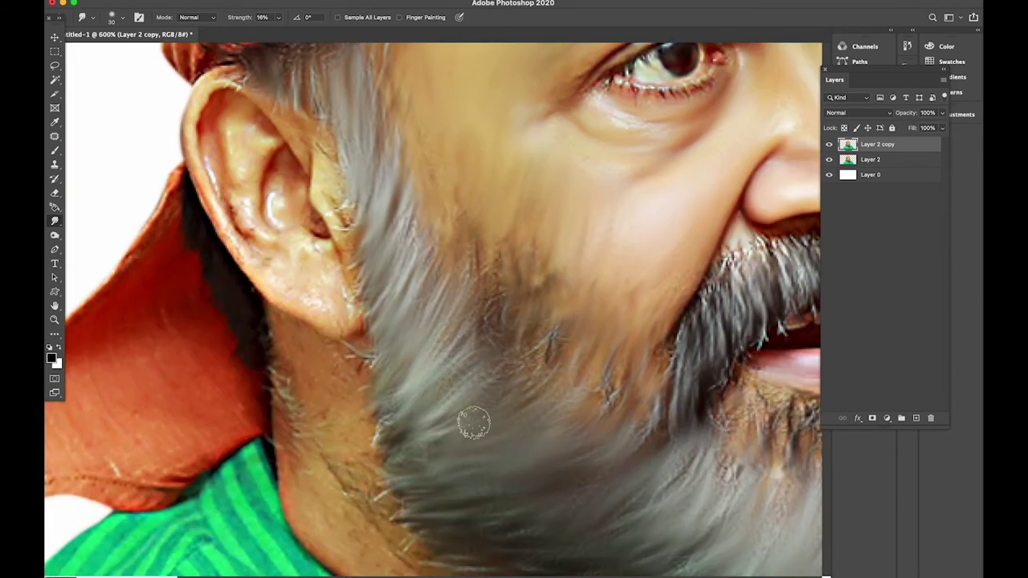
scroll(474, 425, "down", 2)
scroll(500, 356, "up", 1)
scroll(500, 356, "right", 1)
scroll(455, 464, "down", 3)
scroll(462, 421, "up", 5)
scroll(462, 421, "left", 3)
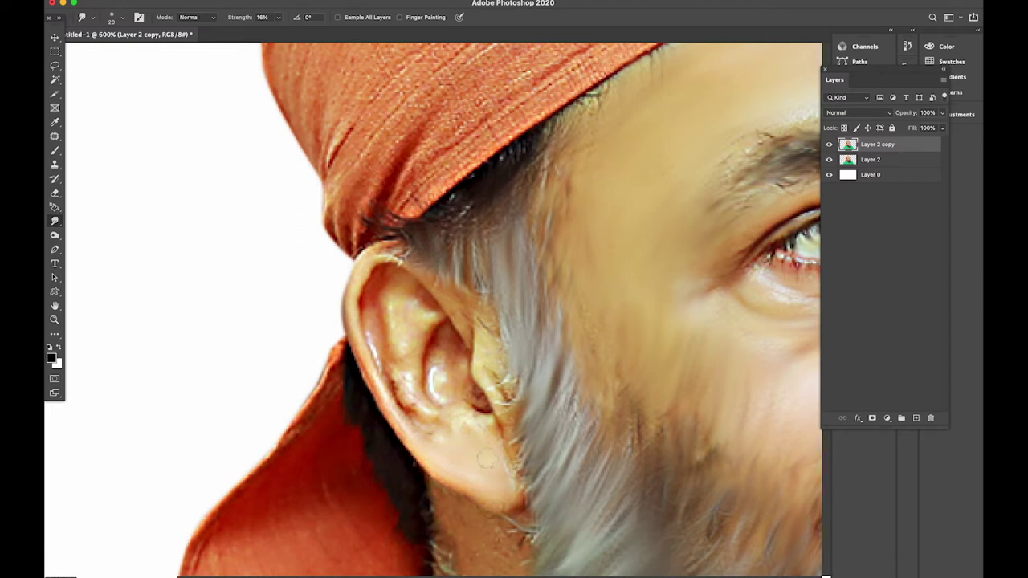
left_click_drag(446, 340, 434, 377)
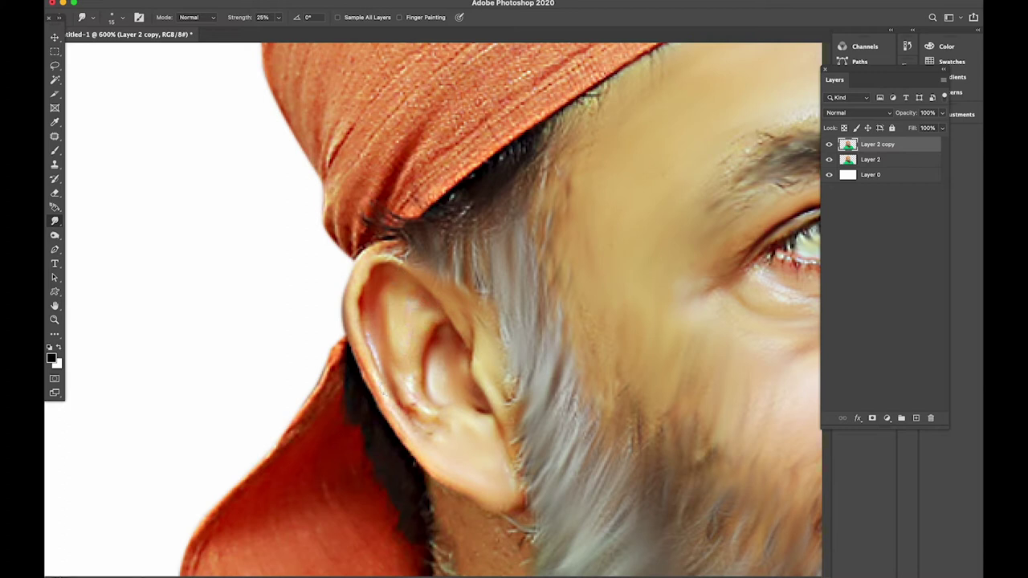
scroll(427, 305, "down", 3)
scroll(426, 305, "down", 3)
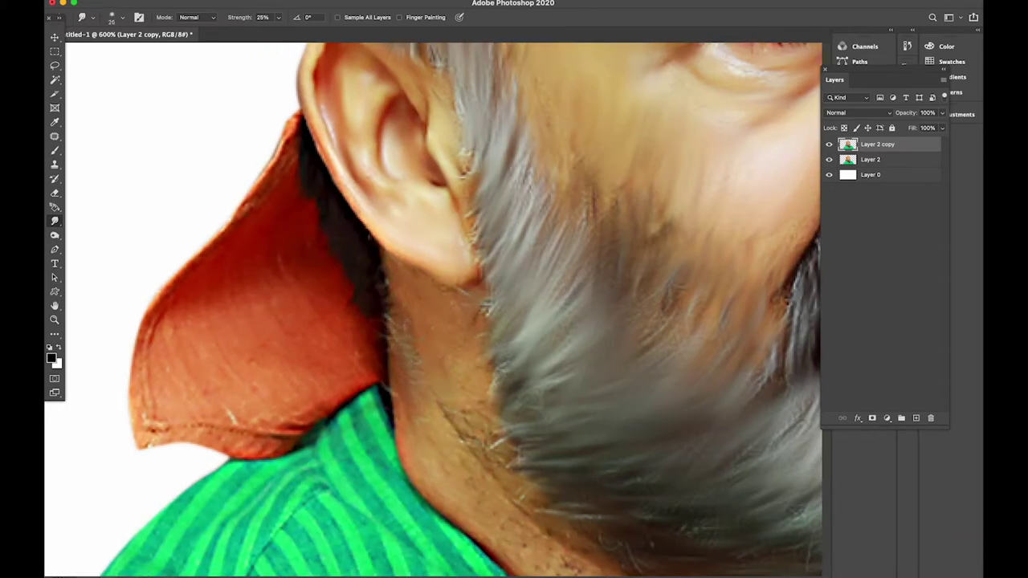
scroll(474, 431, "down", 3)
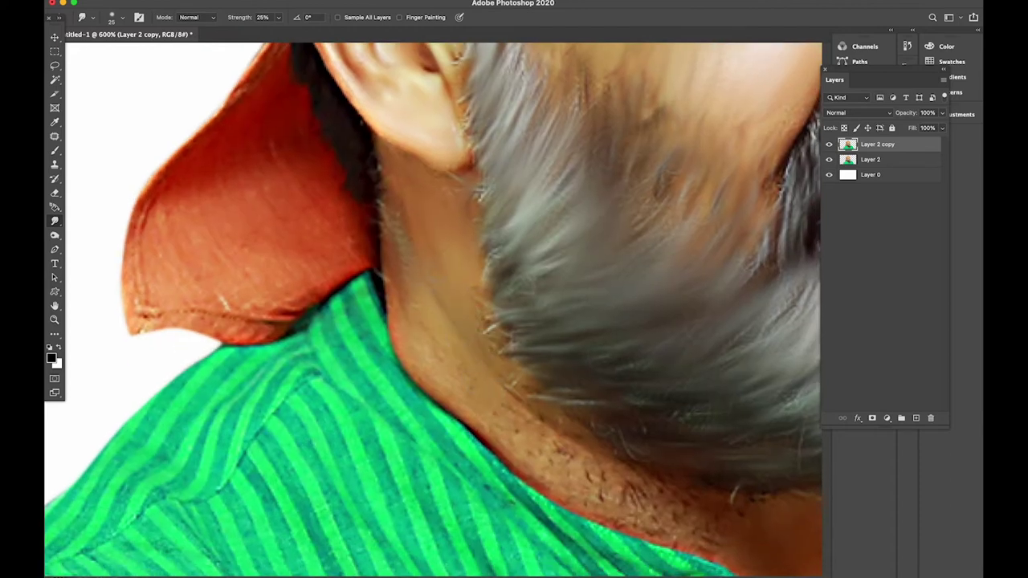
left_click_drag(526, 413, 400, 319)
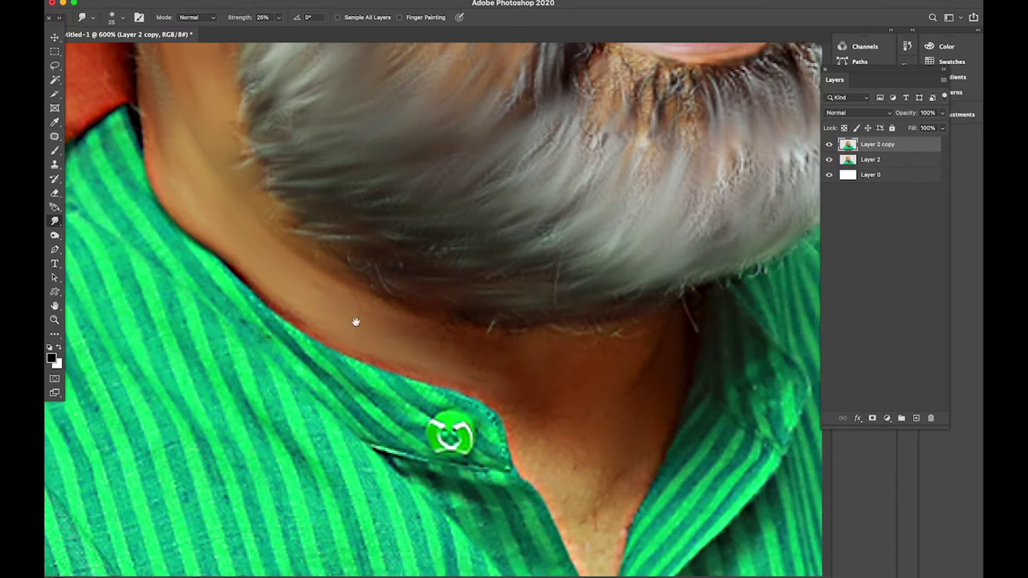
- Smudge the grey beard at 25% strength around the ear and moustache
scroll(356, 321, "right", 2)
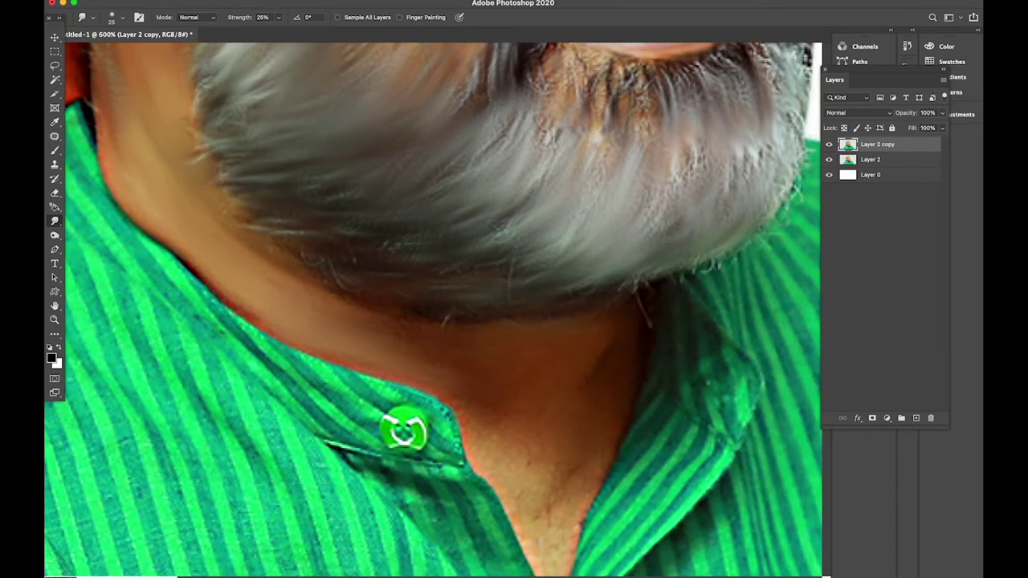
scroll(559, 359, "down", 2)
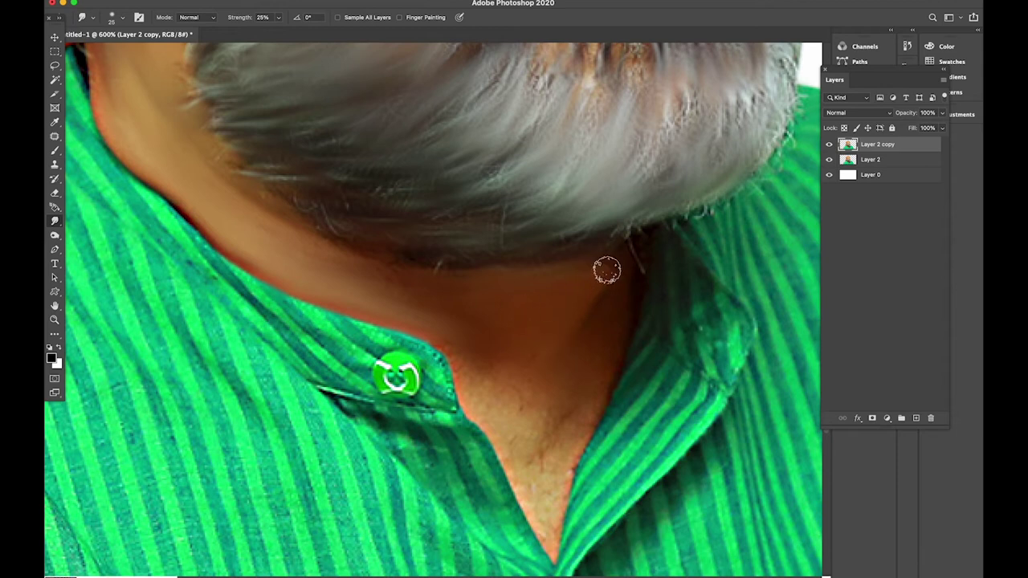
scroll(558, 452, "down", 3)
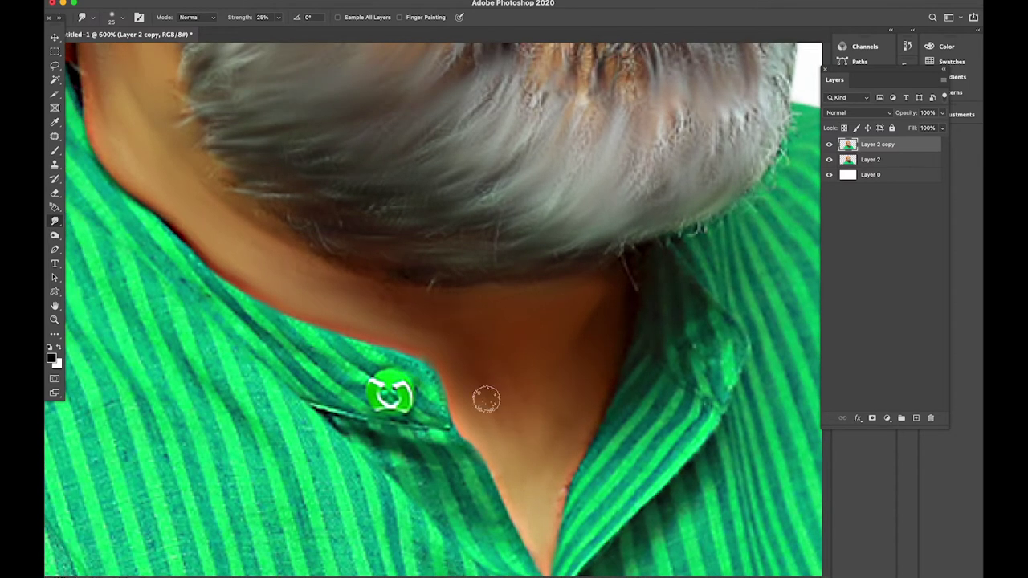
scroll(490, 345, "left", 2)
scroll(490, 345, "up", 1)
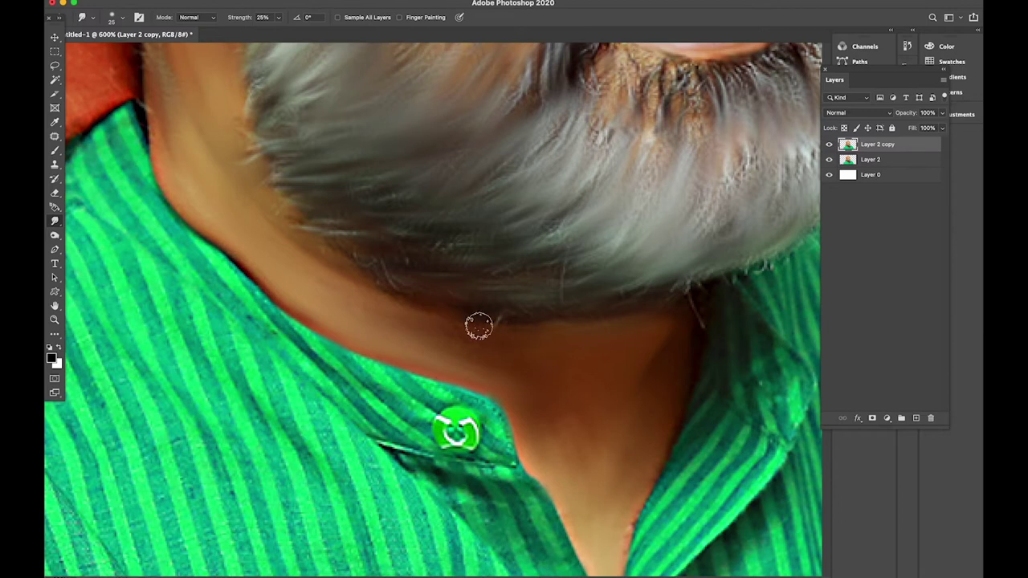
scroll(432, 264, "up", 2)
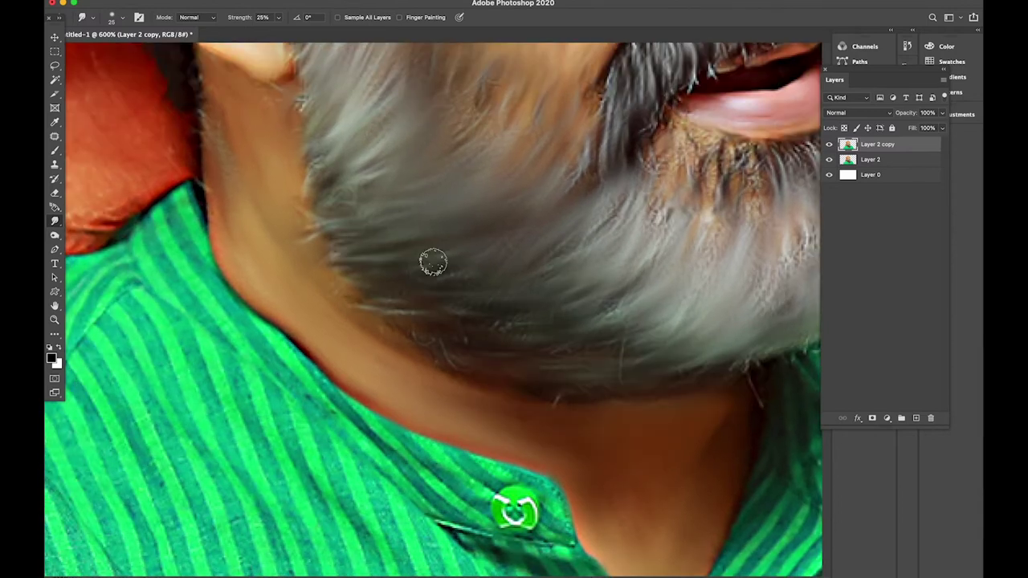
scroll(376, 245, "up", 2)
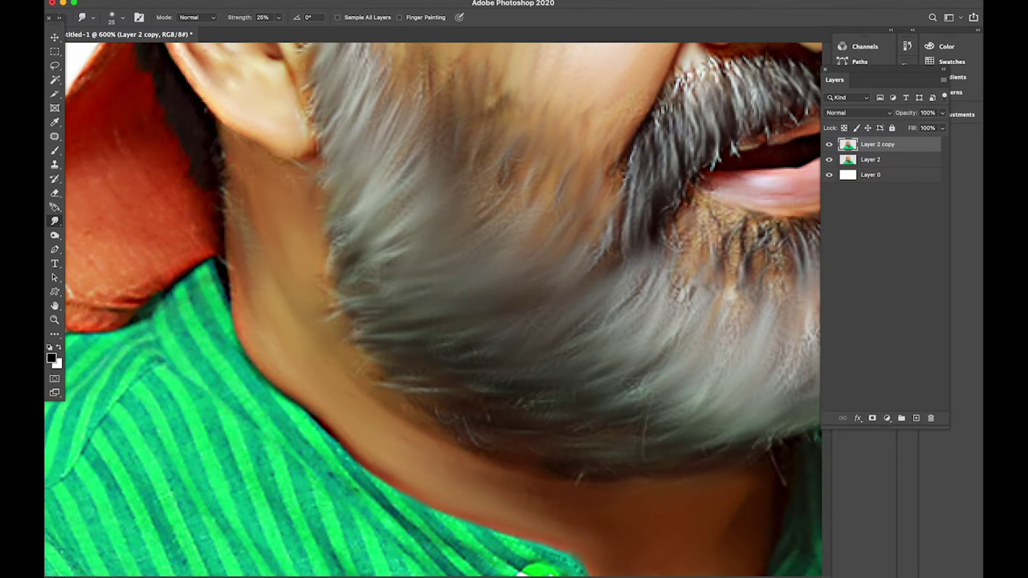
left_click_drag(328, 144, 343, 204)
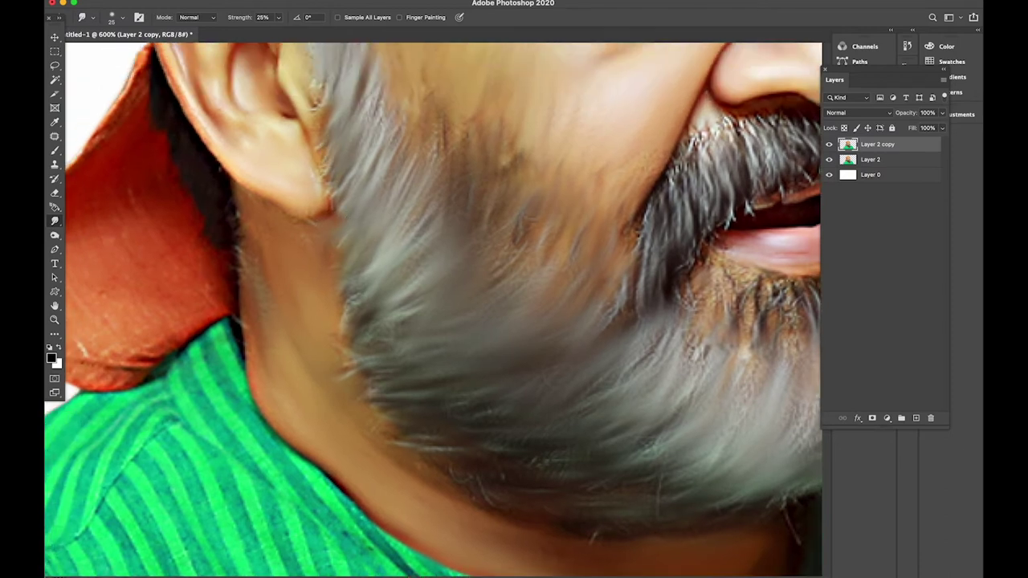
- Continue blending the chin beard into smooth strokes up toward the eye
scroll(341, 246, "down", 1)
scroll(358, 256, "down", 1)
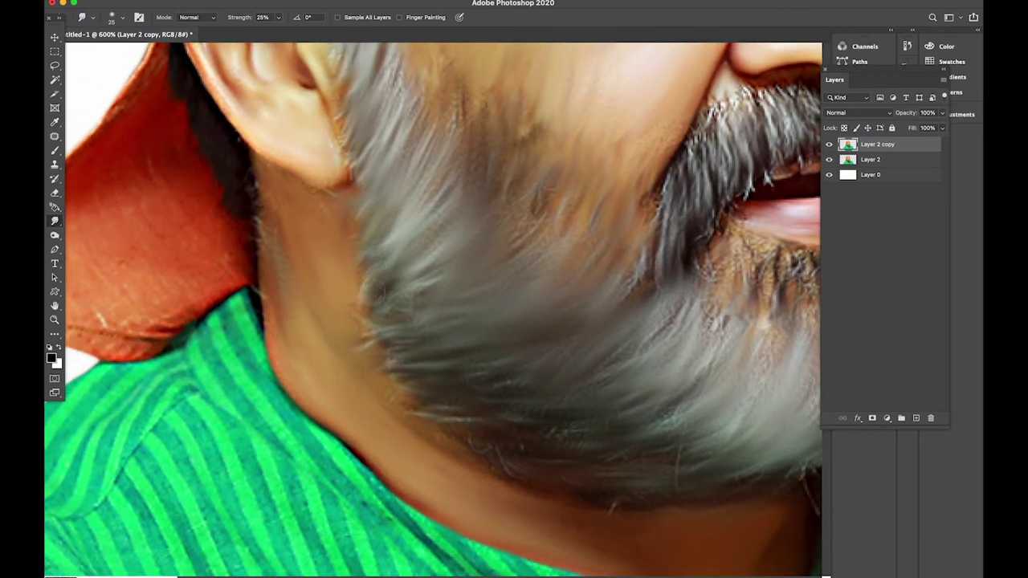
scroll(427, 351, "down", 2)
scroll(427, 351, "right", 2)
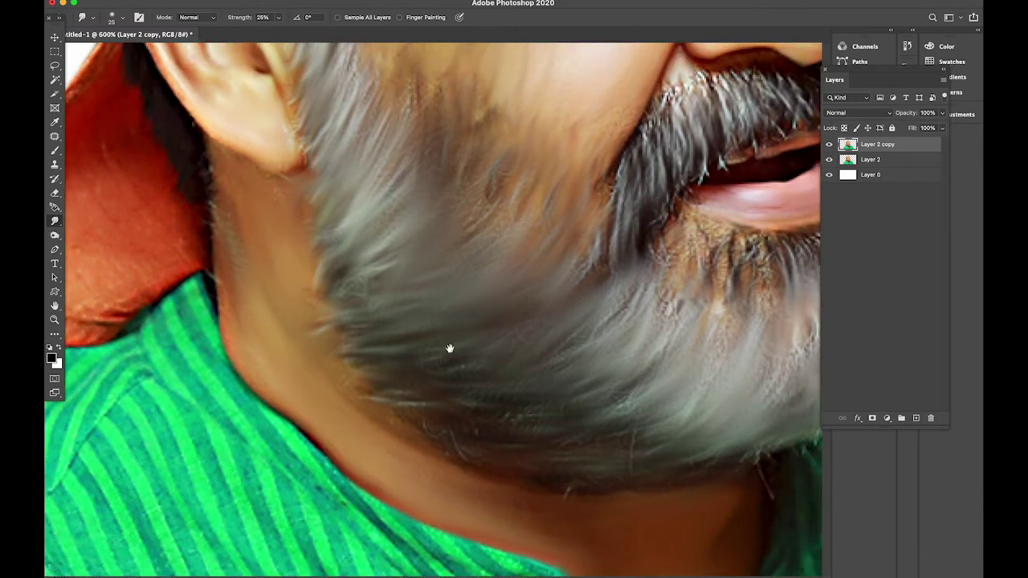
scroll(449, 347, "up", 2)
scroll(450, 348, "right", 1)
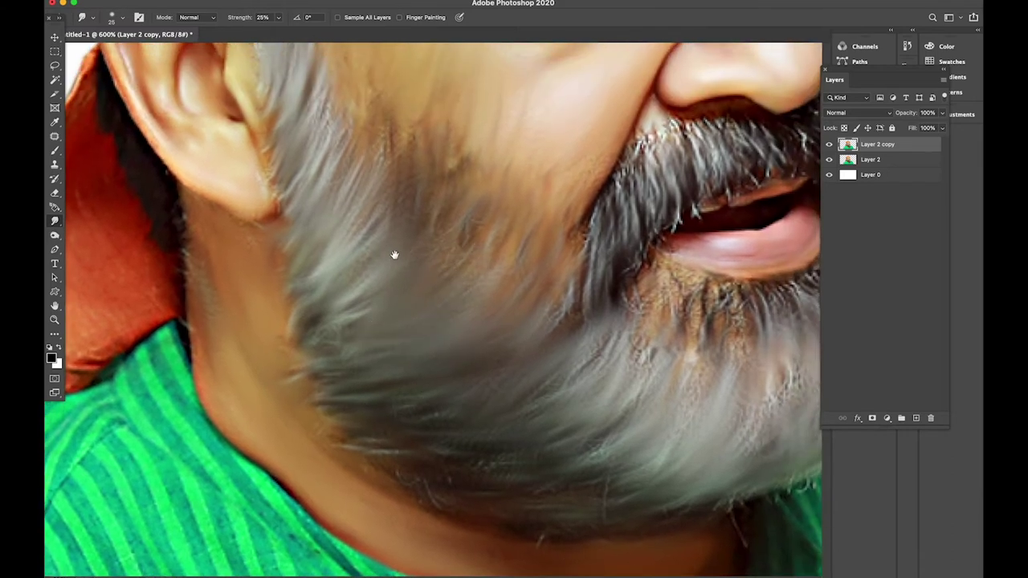
scroll(402, 249, "up", 1)
scroll(401, 250, "left", 1)
scroll(424, 234, "up", 2)
scroll(425, 234, "left", 1)
left_click_drag(383, 302, 383, 310)
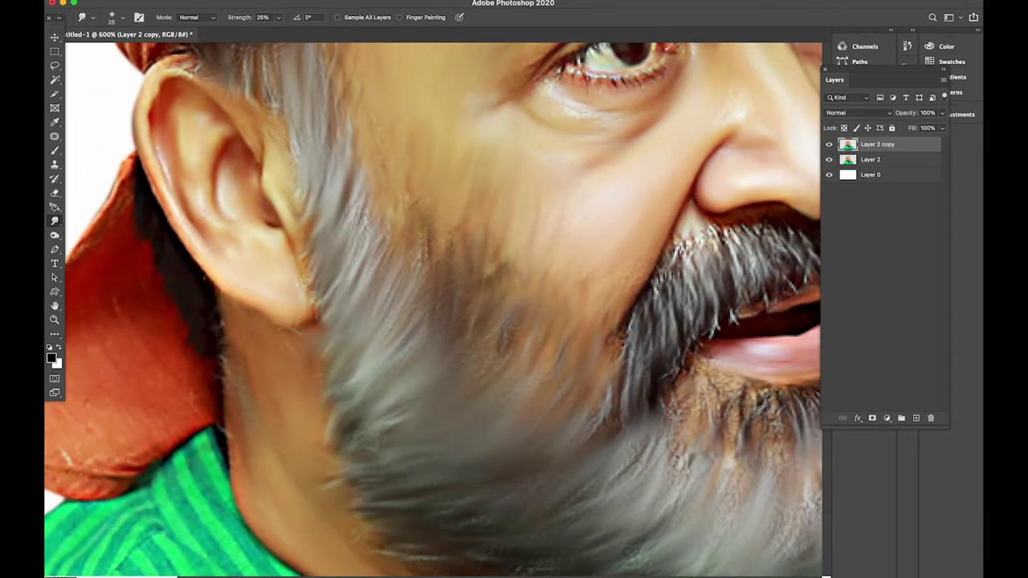
- Smooth the neck skin above the shirt collar and the lower beard
scroll(412, 341, "up", 1)
scroll(401, 321, "left", 1)
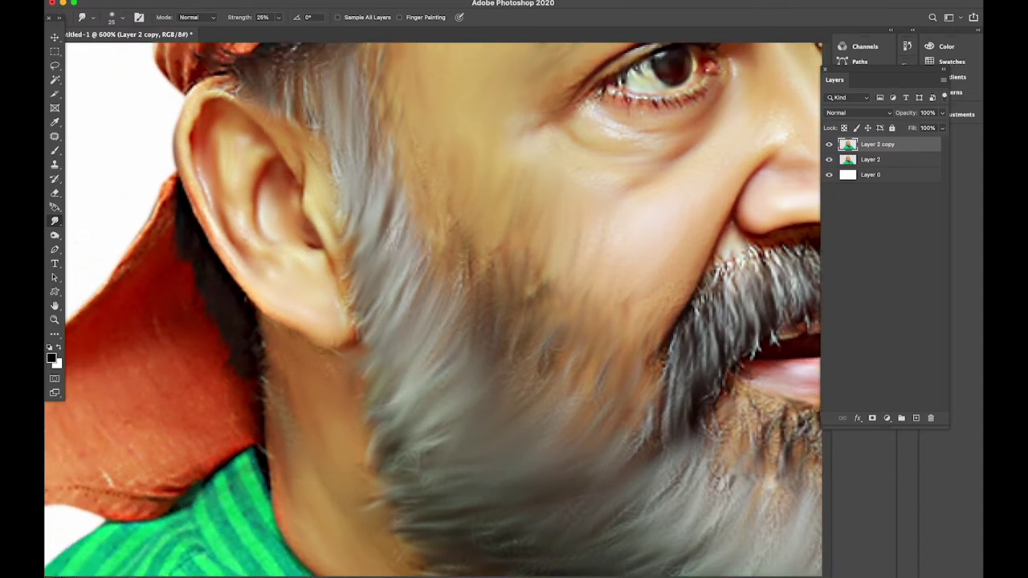
scroll(346, 201, "up", 4)
scroll(345, 201, "left", 1)
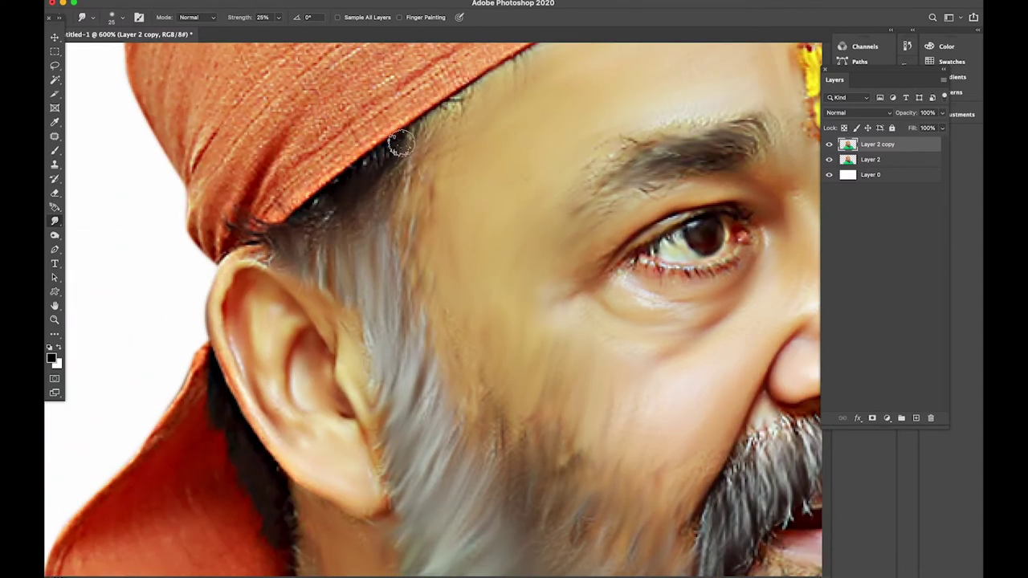
scroll(399, 143, "down", 6)
scroll(401, 229, "down", 1)
scroll(389, 364, "down", 4)
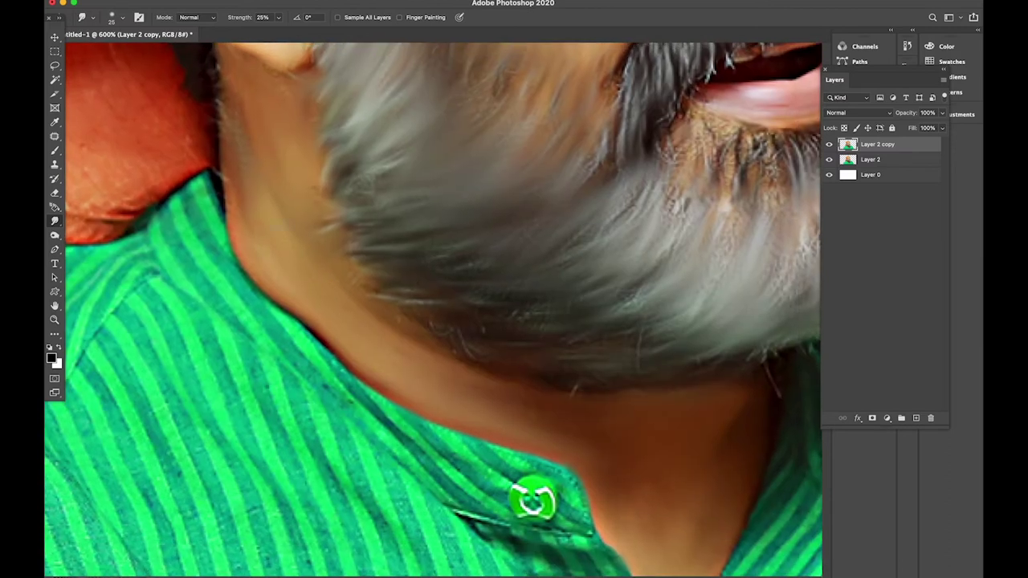
scroll(346, 289, "down", 2)
scroll(346, 290, "right", 3)
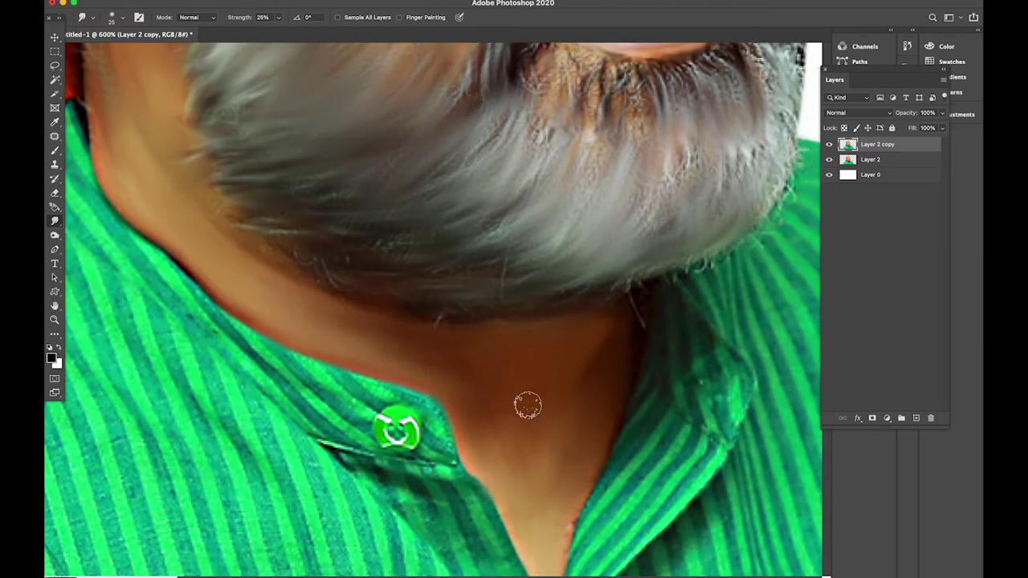
left_click_drag(579, 405, 594, 292)
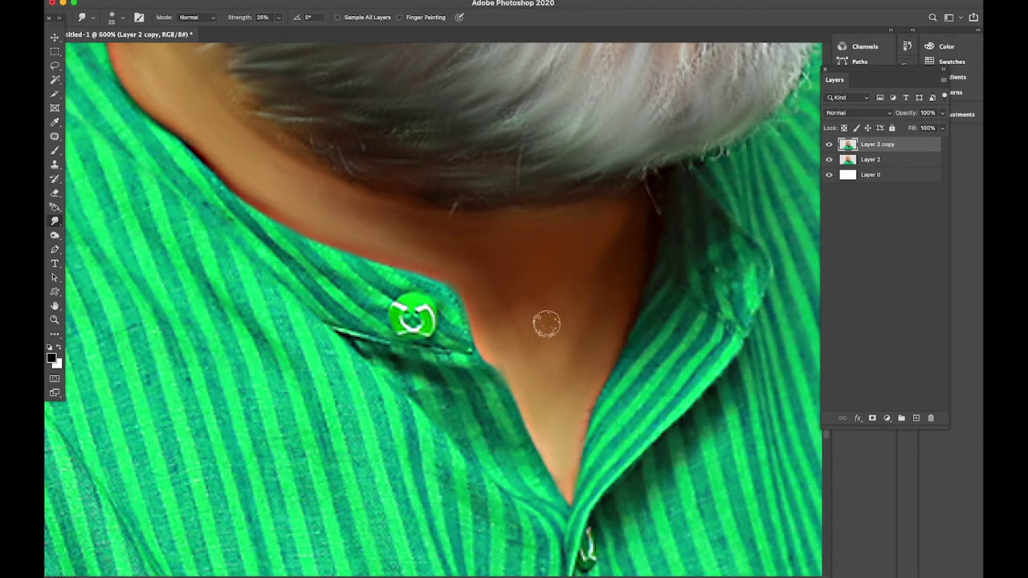
left_click_drag(594, 302, 578, 356)
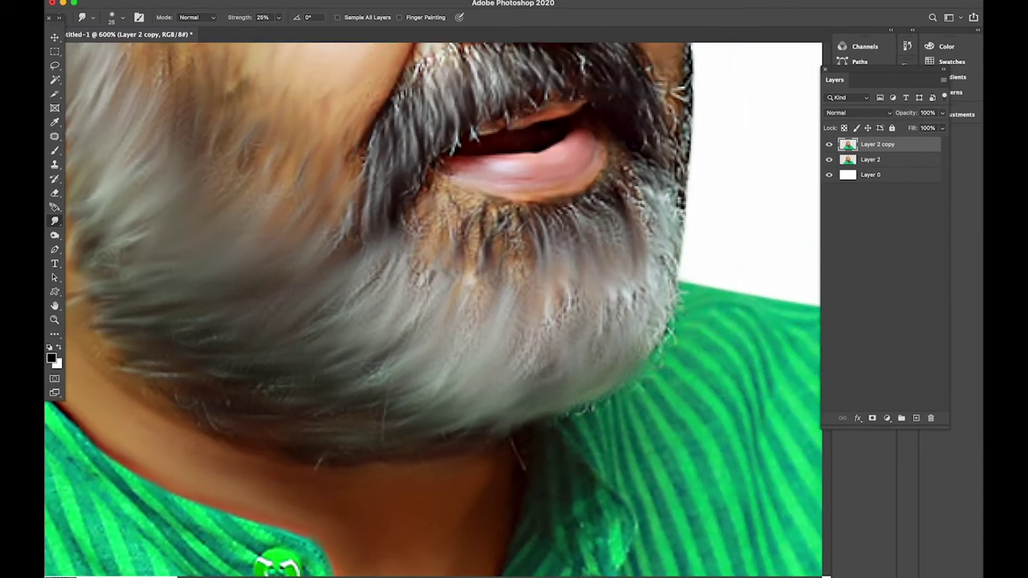
- Smudge the grey beard and both sides of the moustache into soft strands
scroll(610, 326, "up", 5)
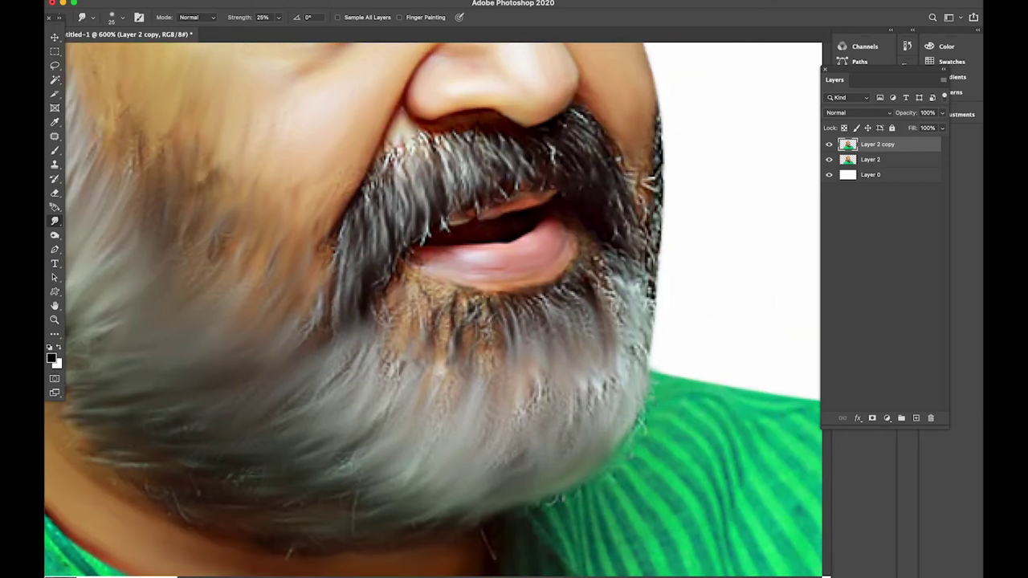
left_click_drag(584, 358, 605, 386)
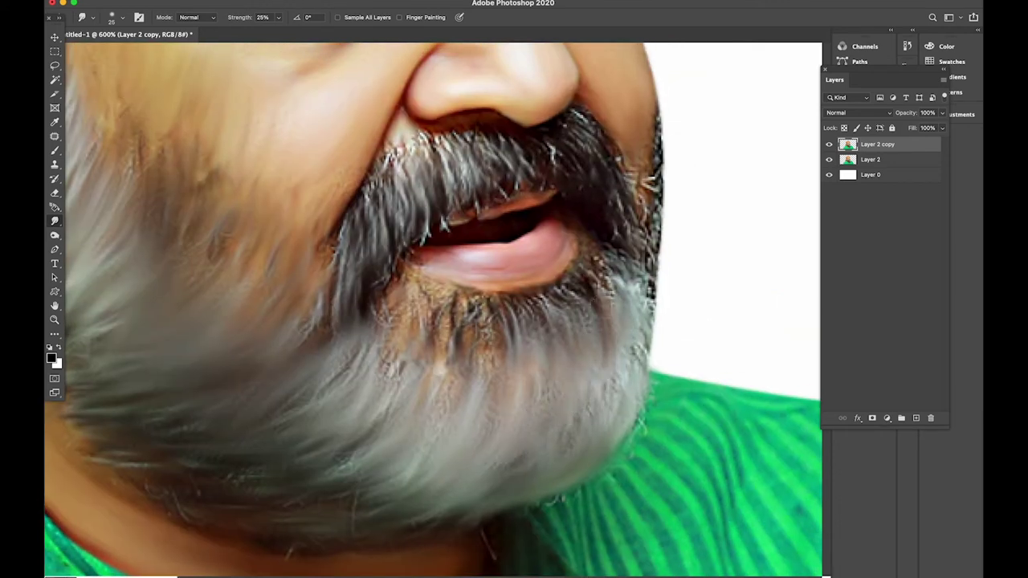
scroll(605, 321, "up", 5)
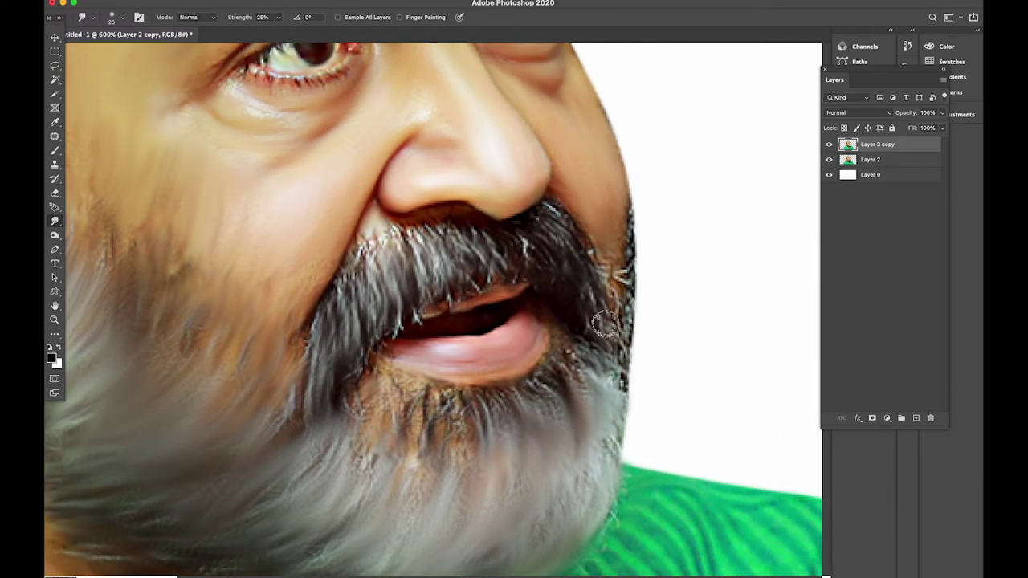
left_click_drag(604, 287, 579, 321)
mouse_move(532, 225)
left_mouse_down()
mouse_move(531, 236)
mouse_move(473, 265)
mouse_move(414, 277)
left_mouse_up()
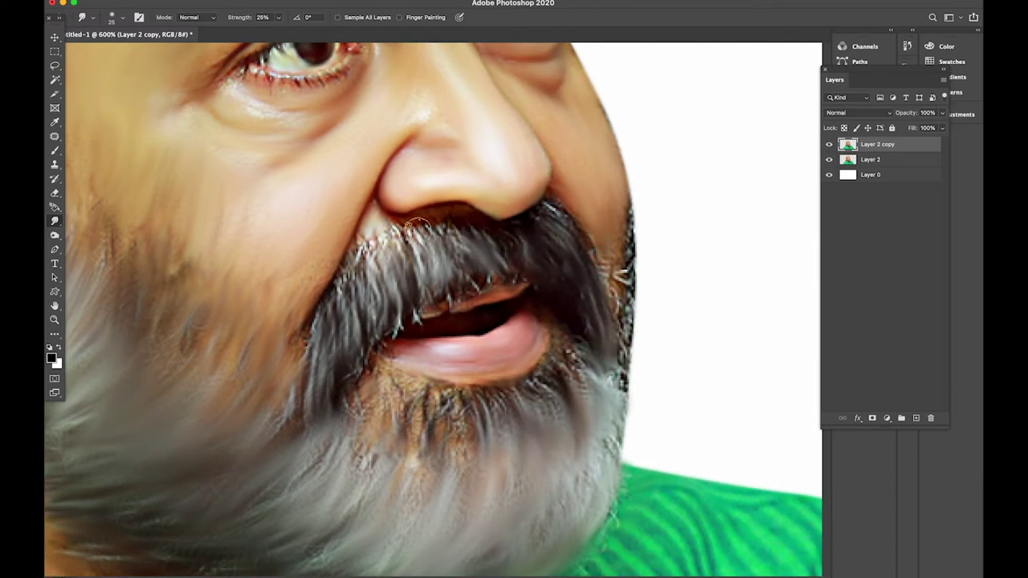
left_click_drag(418, 224, 321, 401)
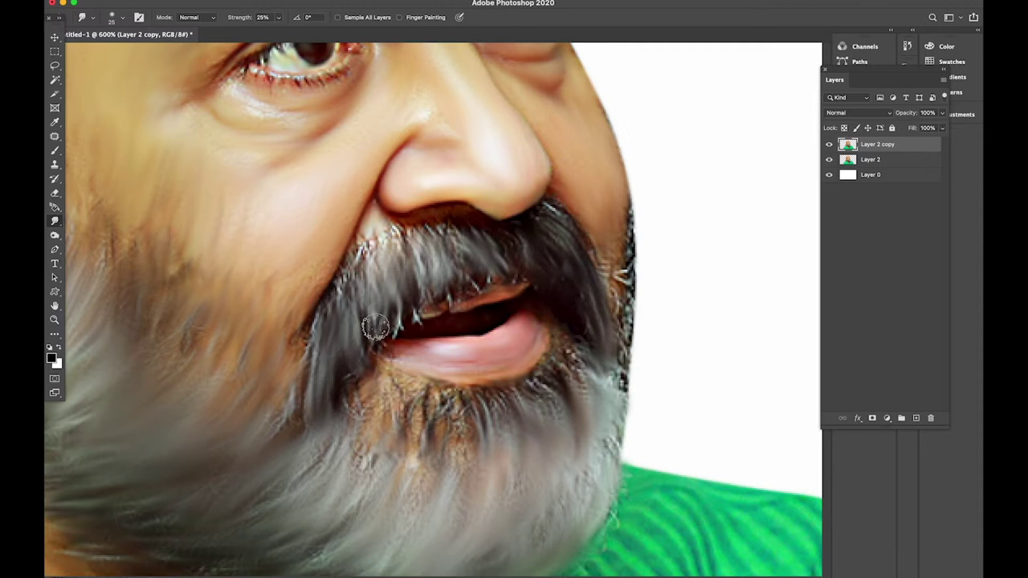
left_click_drag(466, 214, 511, 511)
mouse_move(418, 258)
left_mouse_down()
mouse_move(455, 290)
mouse_move(440, 334)
left_mouse_up()
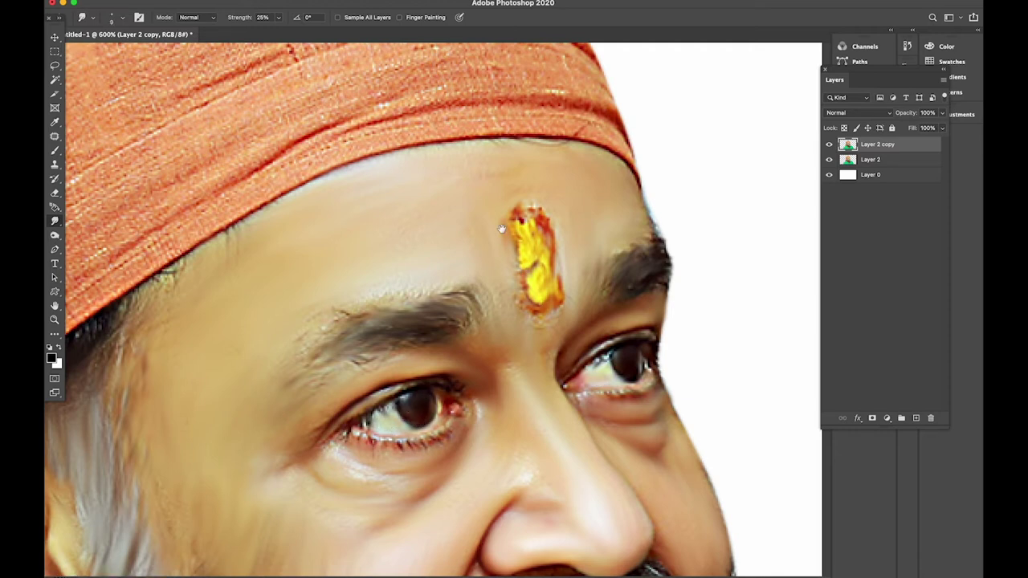
- Smudge a soft streak along the bandana's lower edge with a 20 px brush at 26%
left_click_drag(501, 229, 574, 323)
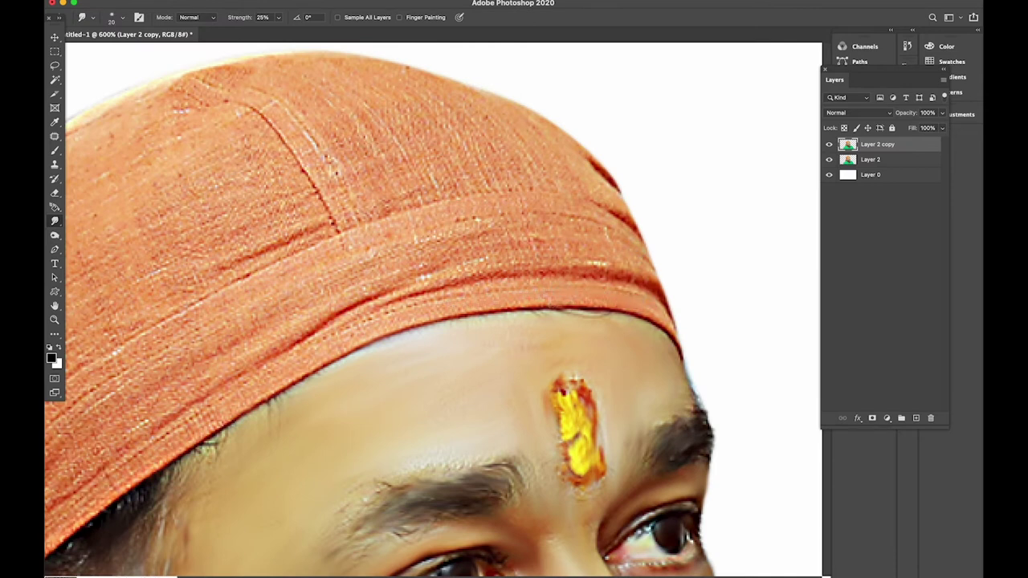
scroll(388, 312, "left", 3)
scroll(388, 311, "down", 1)
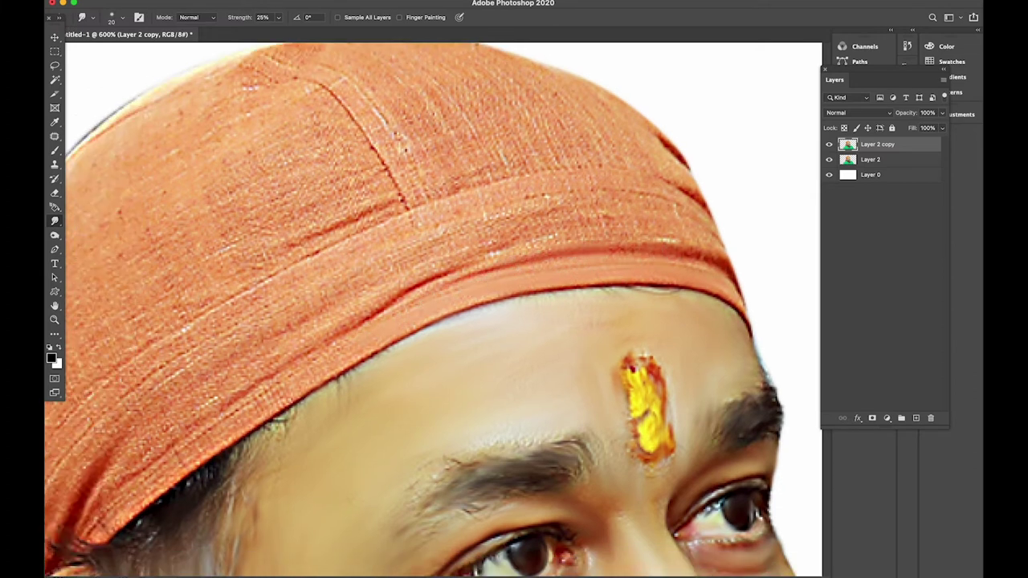
left_click_drag(378, 310, 602, 245)
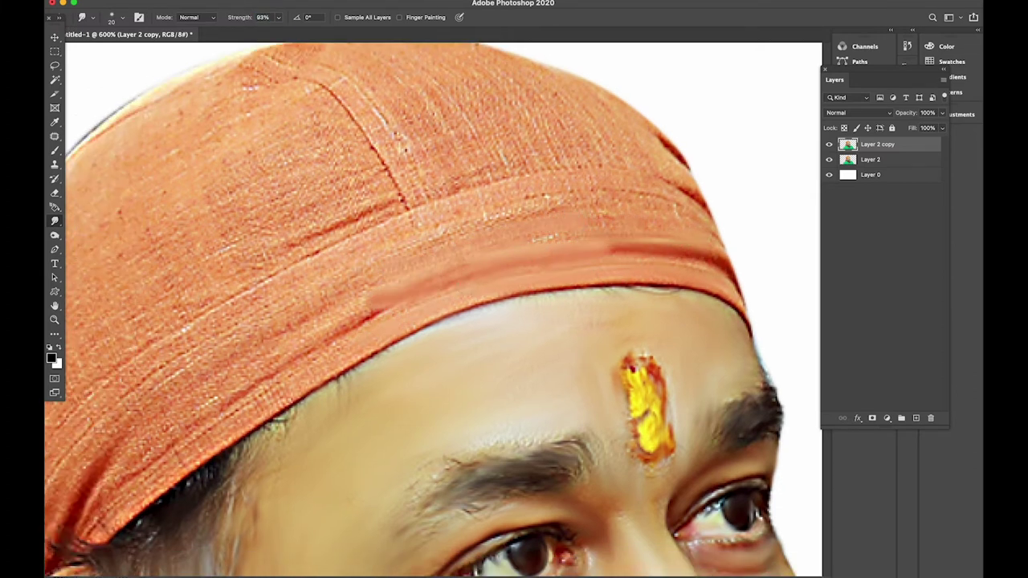
scroll(602, 245, "left", 3)
scroll(602, 245, "down", 2)
- Switch to the Smoothing Smudge Brush and soften the headband band with a stroke
right_click(499, 239)
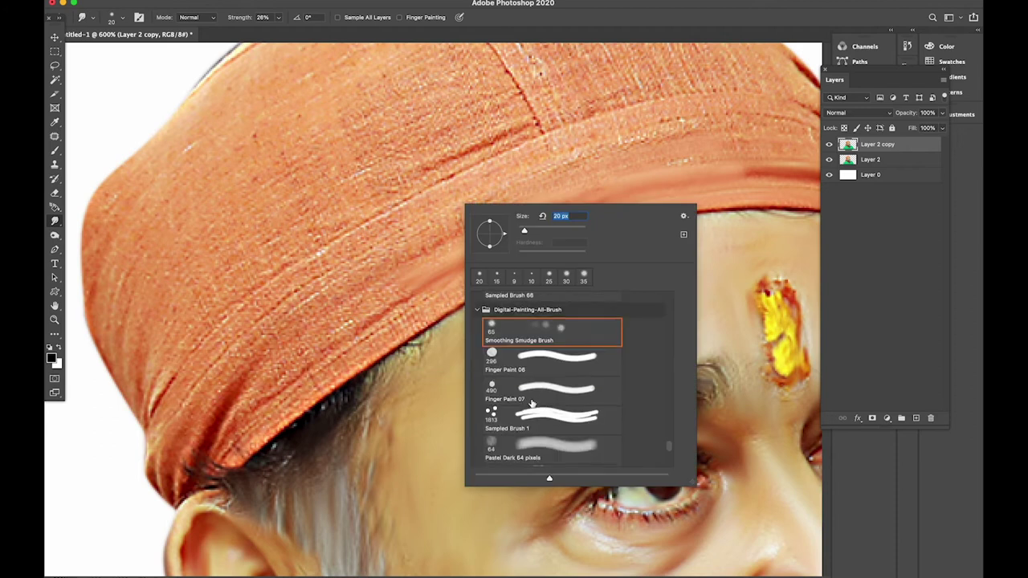
left_click_drag(361, 257, 555, 161)
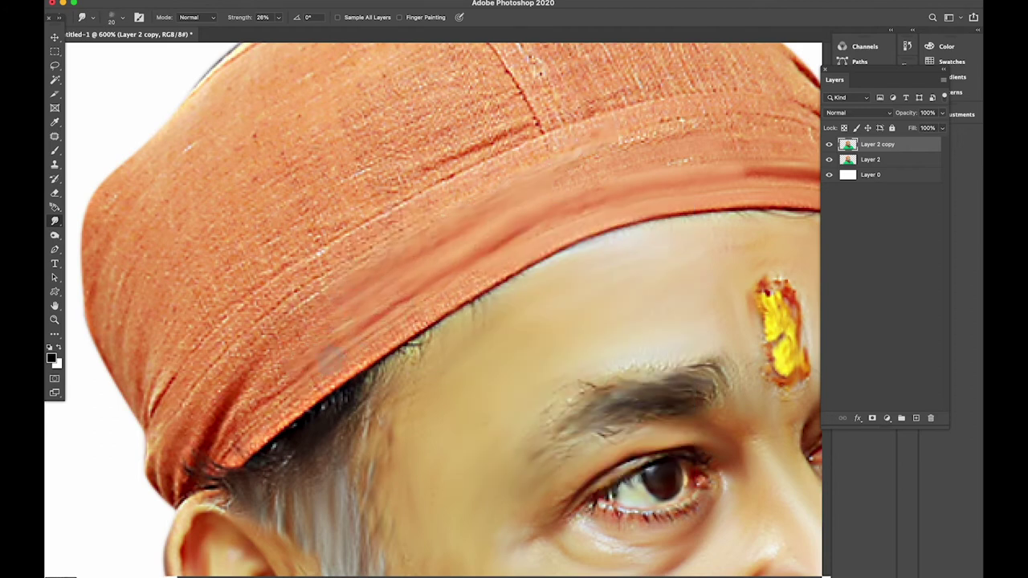
scroll(476, 133, "right", 4)
scroll(482, 144, "up", 3)
scroll(522, 184, "up", 3)
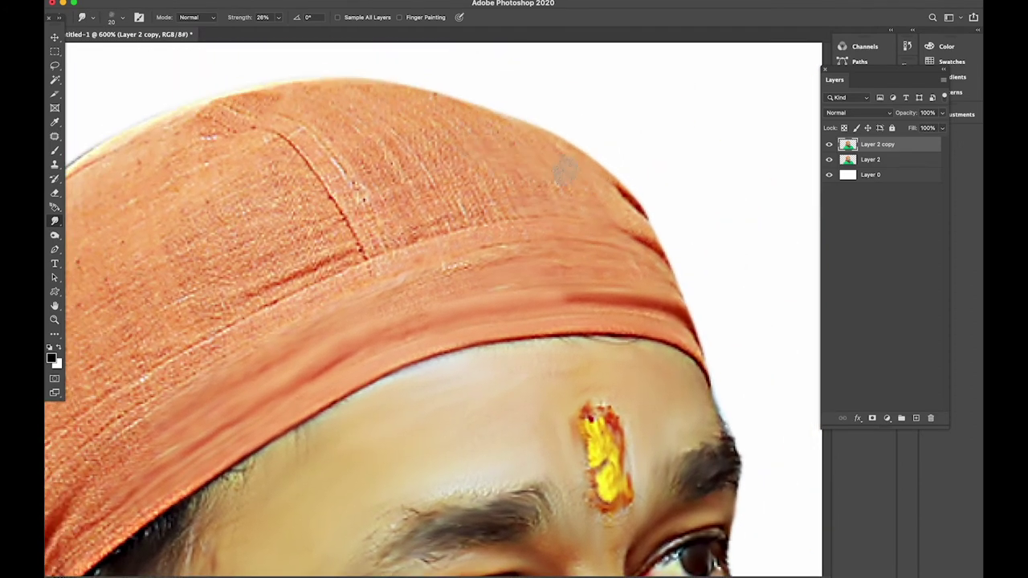
scroll(533, 235, "left", 5)
scroll(712, 230, "right", 3)
scroll(711, 230, "up", 1)
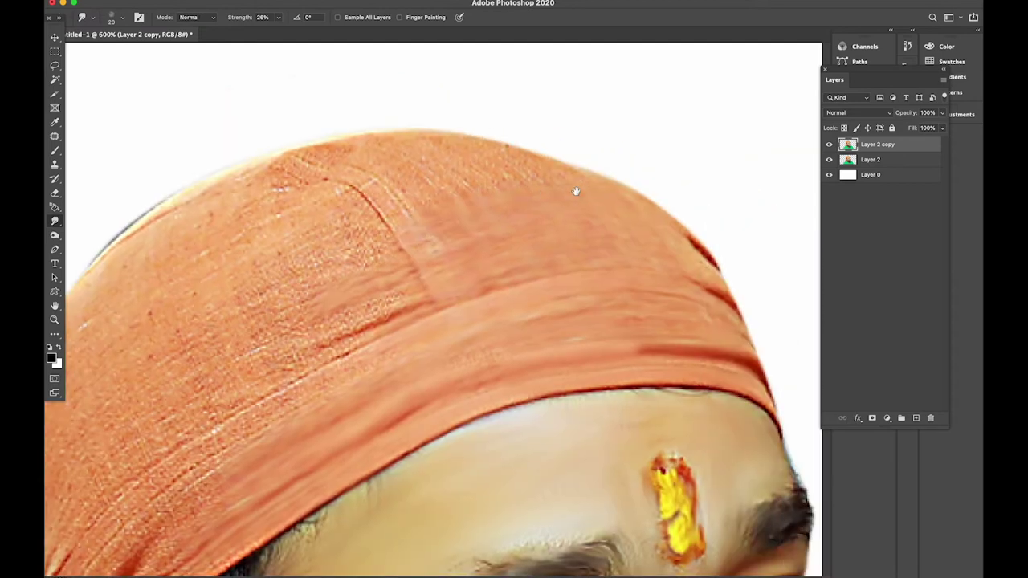
- Shrink the smudge brush to 40 and smooth the textured patch on the headband
right_click(574, 190)
key("bracketleft")
key("bracketleft")
key("bracketleft")
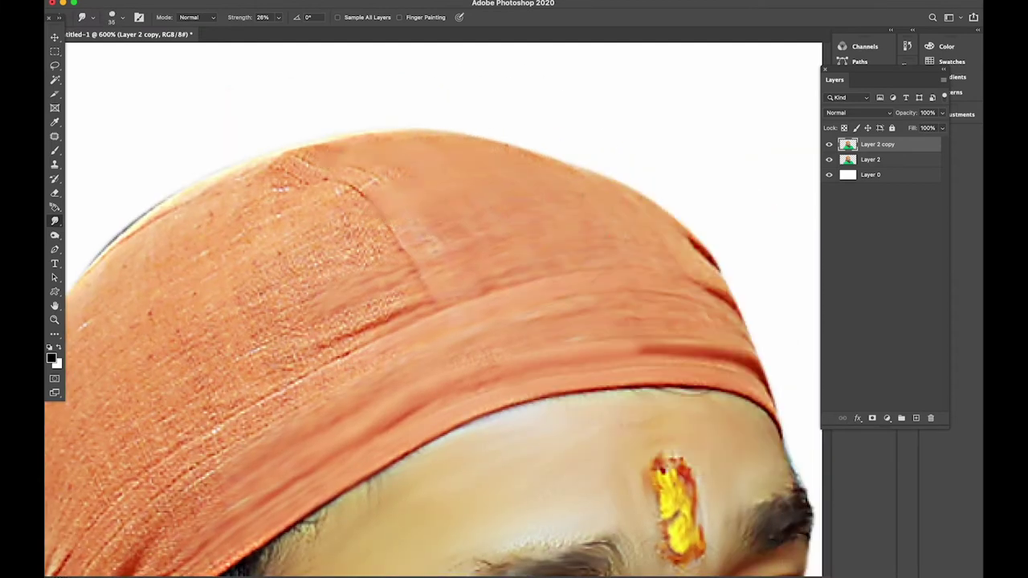
scroll(360, 188, "left", 3)
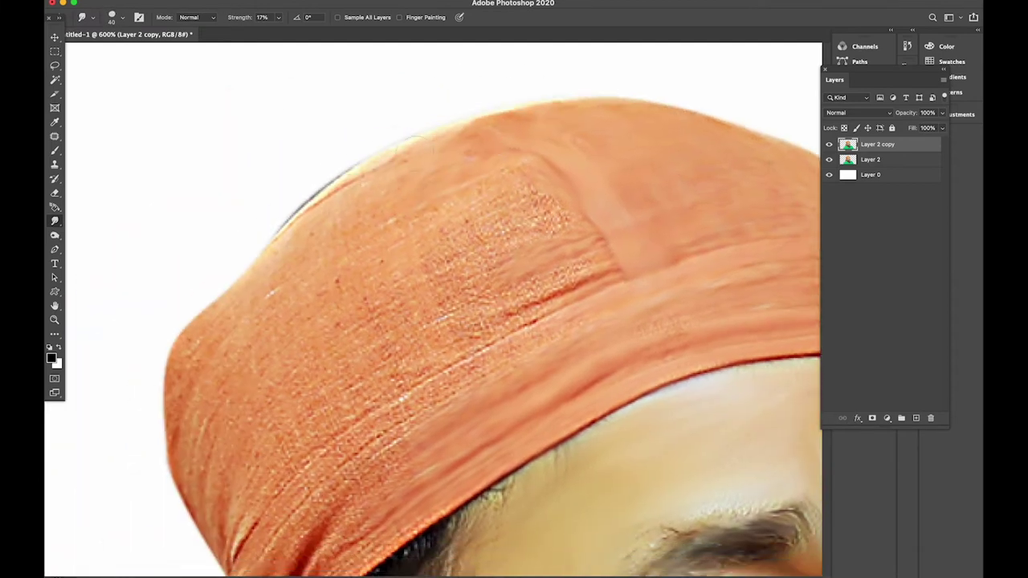
scroll(386, 209, "left", 3)
left_click_drag(535, 210, 437, 266)
left_click_drag(498, 258, 461, 302)
- Smooth the headband's textured edge and lower fold into soft painted streaks
scroll(498, 305, "left", 3)
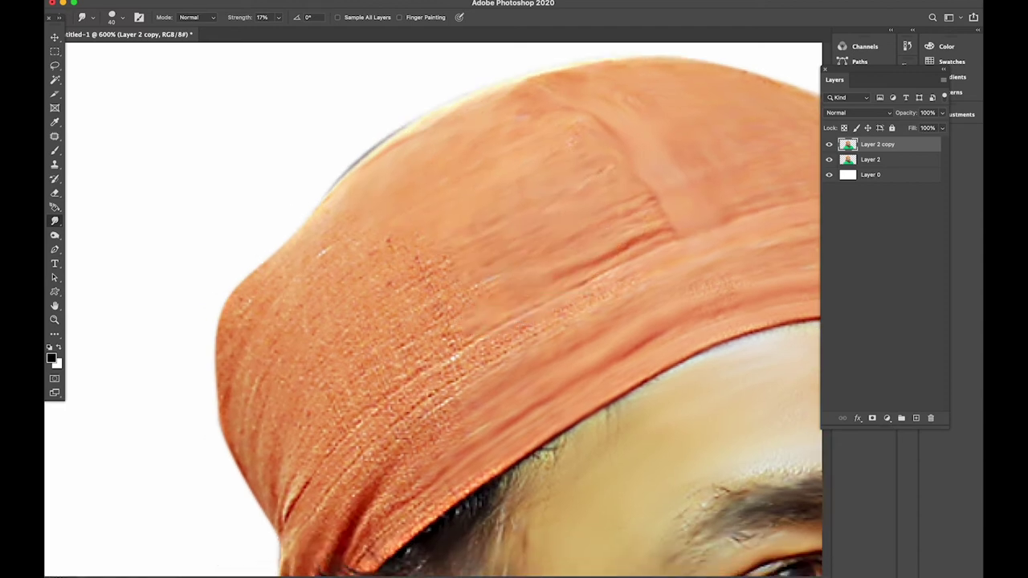
scroll(526, 276, "down", 2)
scroll(526, 275, "down", 2)
scroll(526, 276, "left", 2)
scroll(428, 286, "down", 3)
scroll(428, 285, "left", 3)
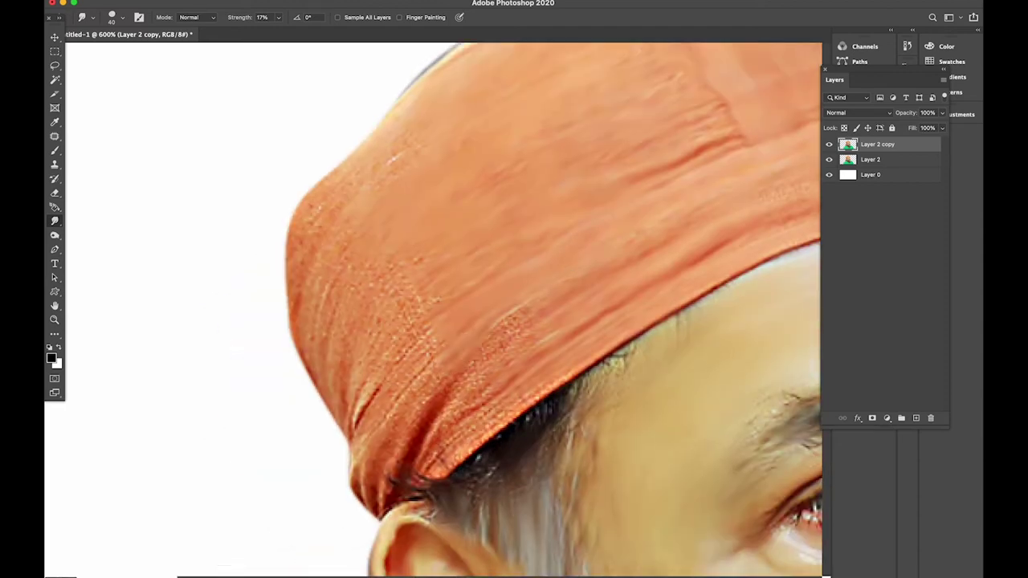
scroll(522, 320, "down", 1)
scroll(522, 320, "left", 2)
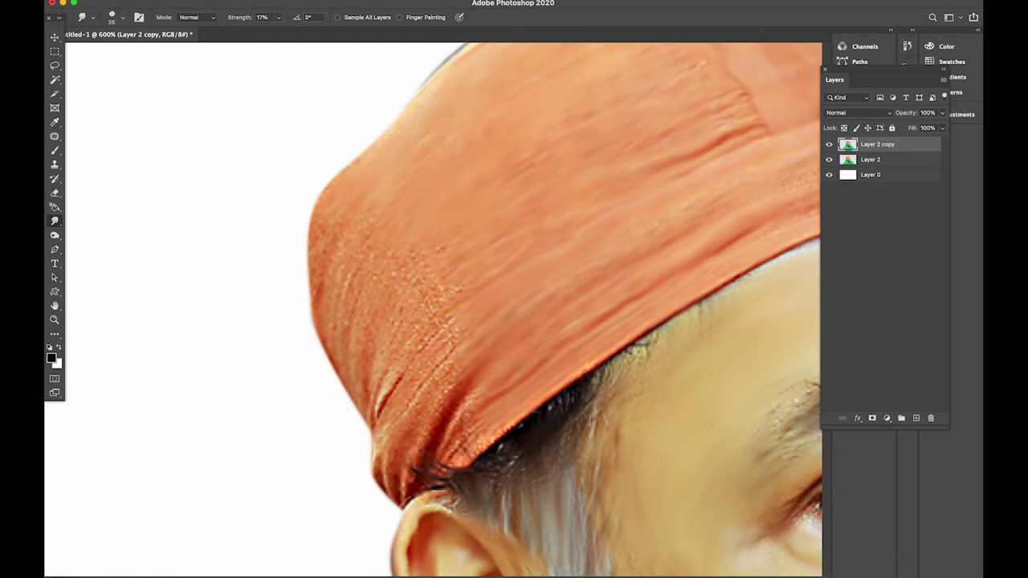
left_click_drag(418, 281, 439, 378)
mouse_move(474, 450)
left_mouse_down()
mouse_move(390, 402)
mouse_move(348, 286)
left_mouse_up()
mouse_move(386, 378)
left_mouse_down()
mouse_move(398, 496)
mouse_move(514, 254)
mouse_move(353, 385)
left_mouse_up()
- Blend the headband fold and the dark area near the ear into orange
mouse_move(361, 458)
left_mouse_down()
mouse_move(441, 307)
mouse_move(530, 329)
left_mouse_up()
left_click_drag(562, 401, 459, 392)
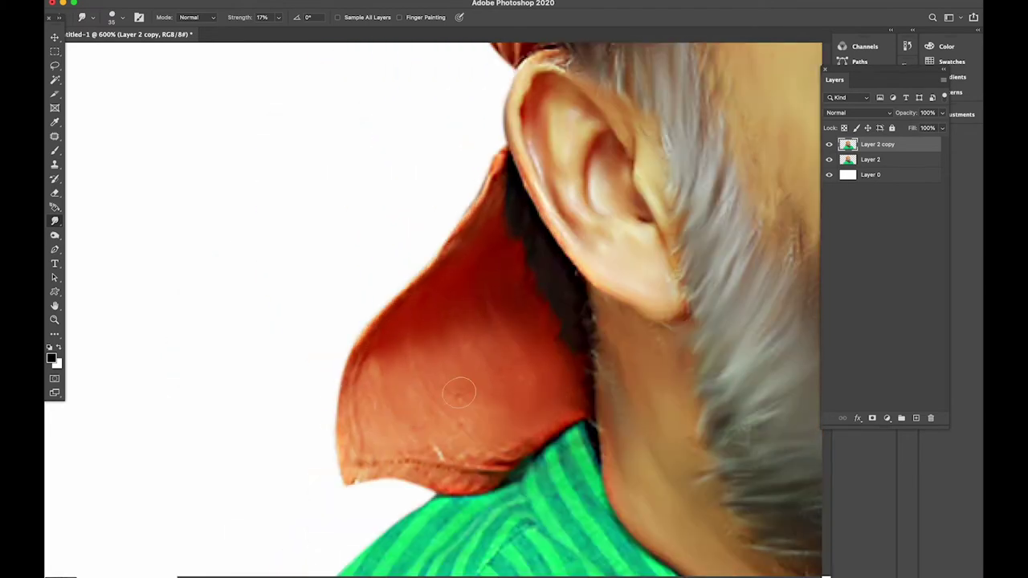
scroll(459, 392, "down", 3)
scroll(459, 392, "down", 4)
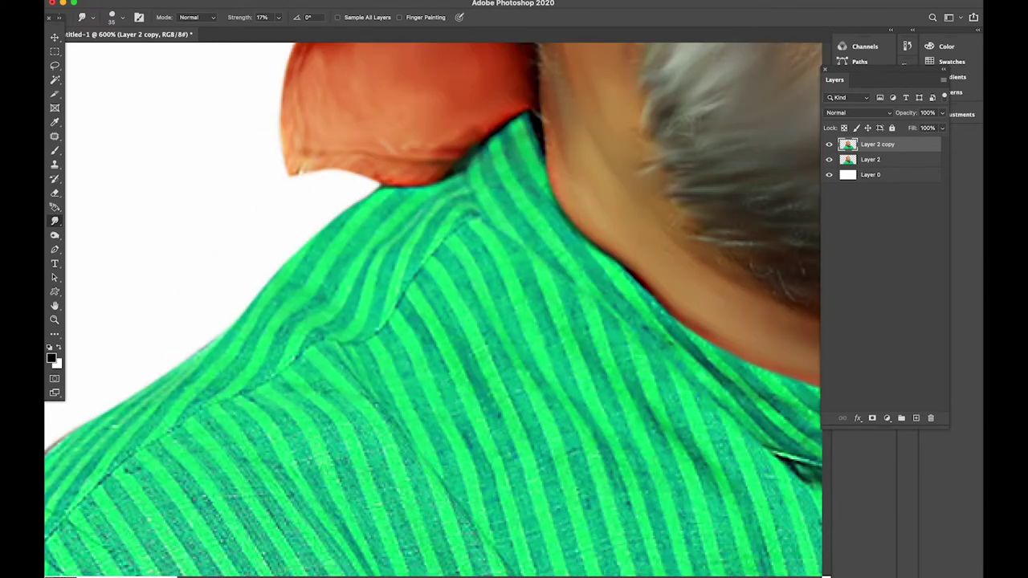
scroll(434, 309, "right", 2)
scroll(434, 309, "down", 1)
scroll(434, 309, "right", 3)
scroll(434, 310, "down", 1)
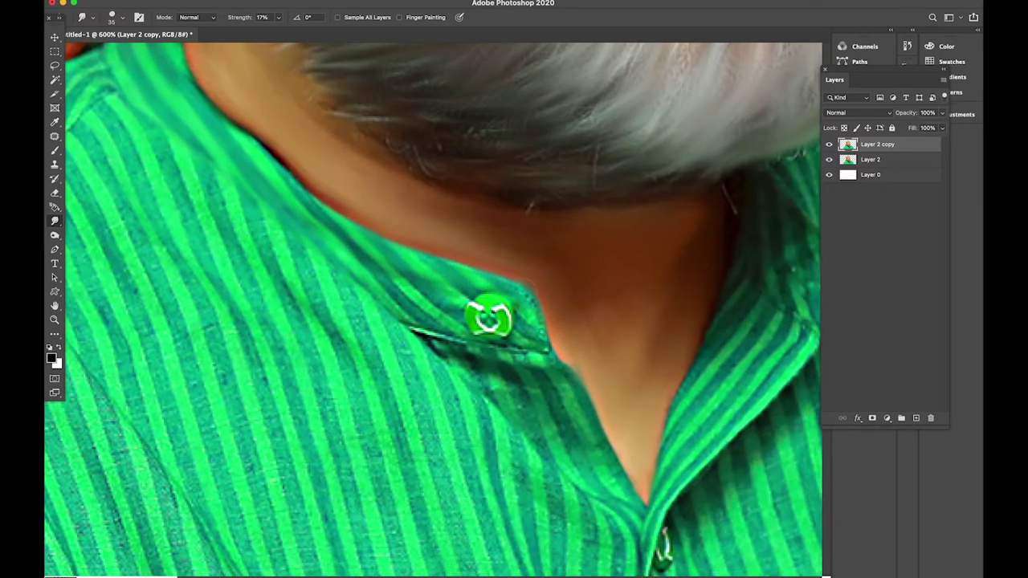
scroll(490, 317, "right", 2)
scroll(490, 318, "down", 1)
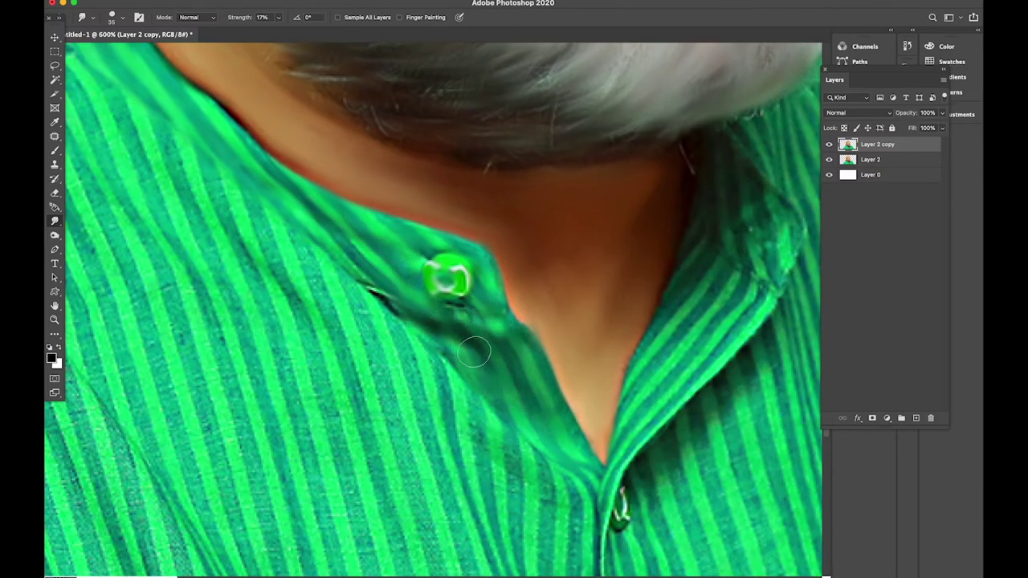
scroll(440, 326, "down", 3)
- Smudge the green shirt stripes around the collar at 17% strength
scroll(440, 326, "right", 2)
scroll(440, 327, "down", 3)
scroll(440, 327, "left", 1)
scroll(450, 353, "up", 2)
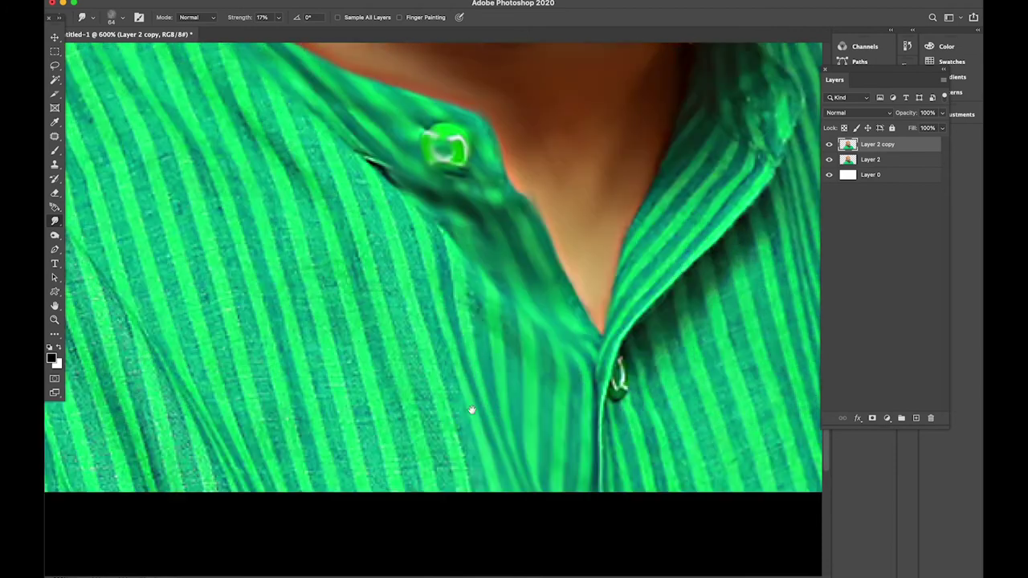
scroll(449, 353, "down", 2)
scroll(450, 354, "up", 5)
scroll(450, 353, "left", 4)
scroll(449, 353, "up", 3)
scroll(450, 353, "left", 4)
scroll(450, 353, "down", 3)
scroll(450, 353, "left", 2)
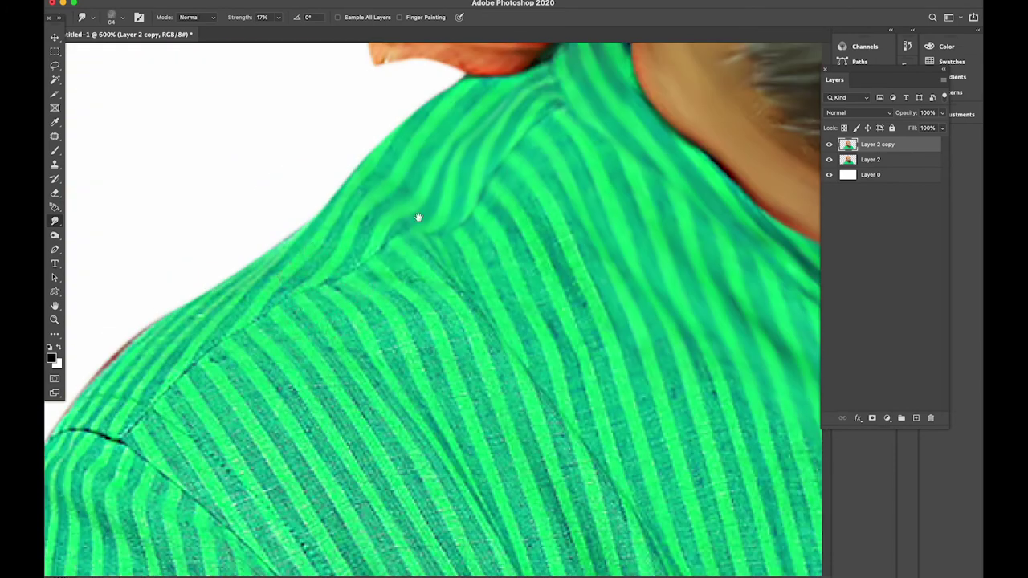
scroll(418, 218, "left", 3)
scroll(417, 218, "down", 3)
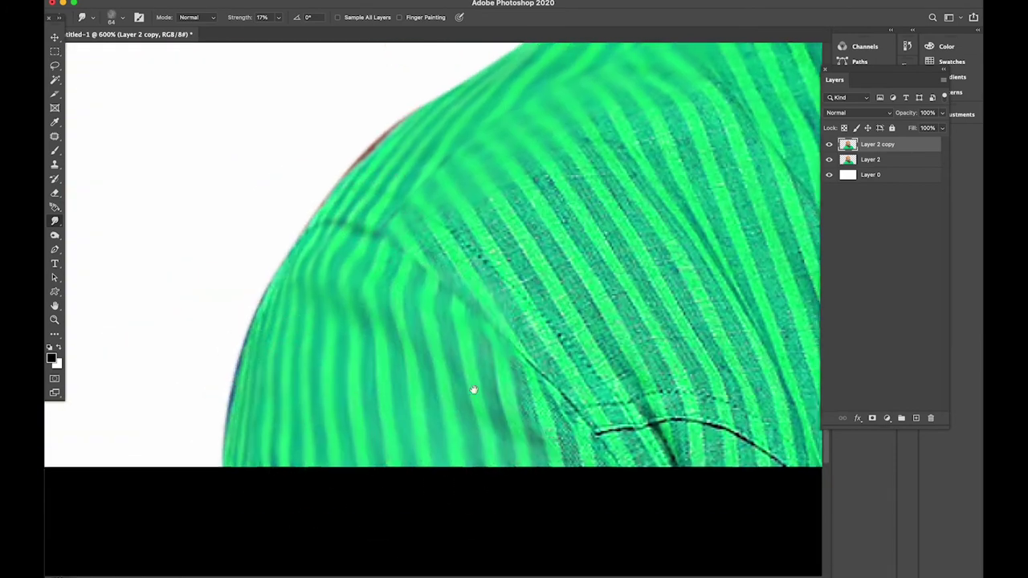
scroll(419, 192, "right", 3)
scroll(419, 192, "up", 4)
scroll(419, 192, "right", 1)
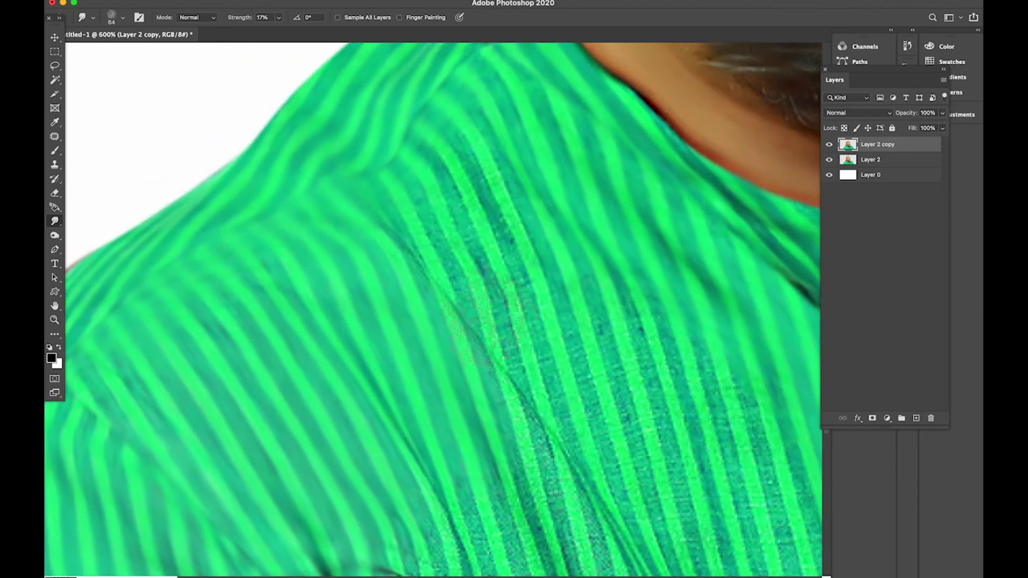
scroll(528, 236, "down", 3)
scroll(528, 236, "right", 2)
scroll(527, 236, "down", 3)
scroll(607, 301, "down", 2)
scroll(606, 301, "right", 2)
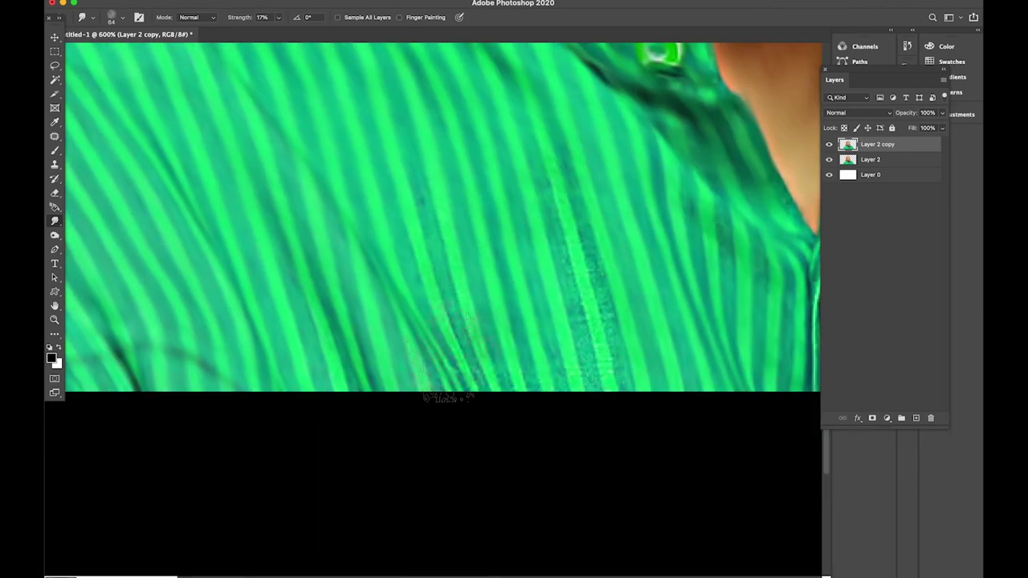
scroll(517, 344, "right", 2)
scroll(442, 406, "right", 5)
scroll(442, 406, "up", 2)
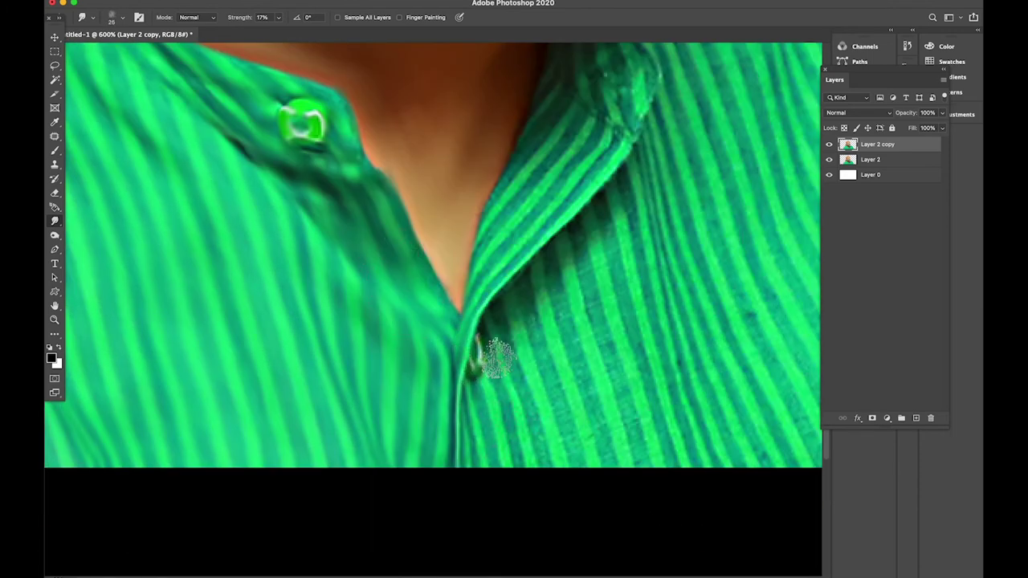
- Soften the shirt creases over the shoulder, then view the whole portrait
scroll(519, 372, "right", 4)
scroll(463, 246, "up", 1)
scroll(433, 290, "up", 3)
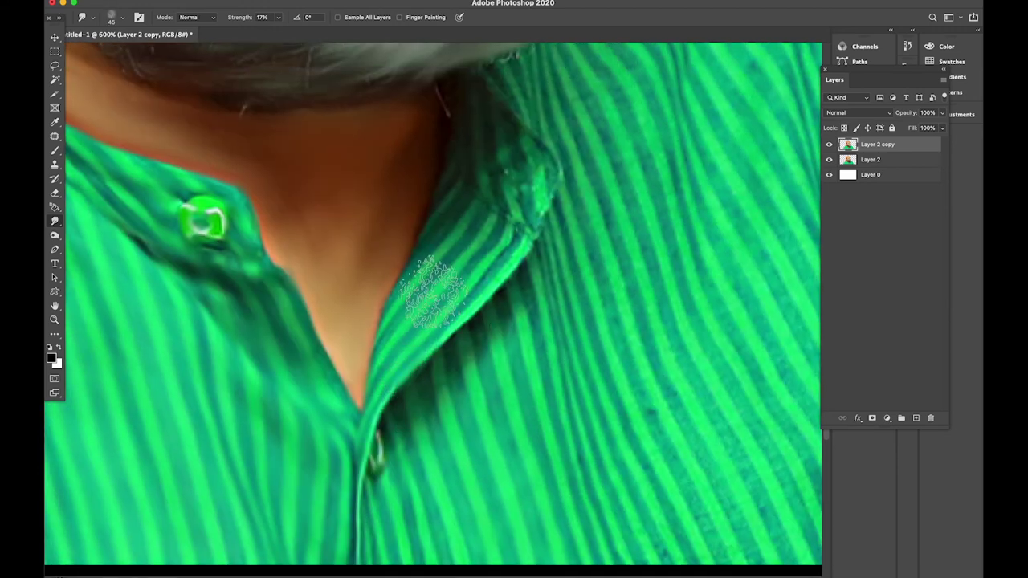
scroll(459, 282, "up", 3)
scroll(459, 282, "right", 2)
scroll(576, 227, "up", 2)
scroll(576, 228, "right", 1)
scroll(440, 297, "down", 3)
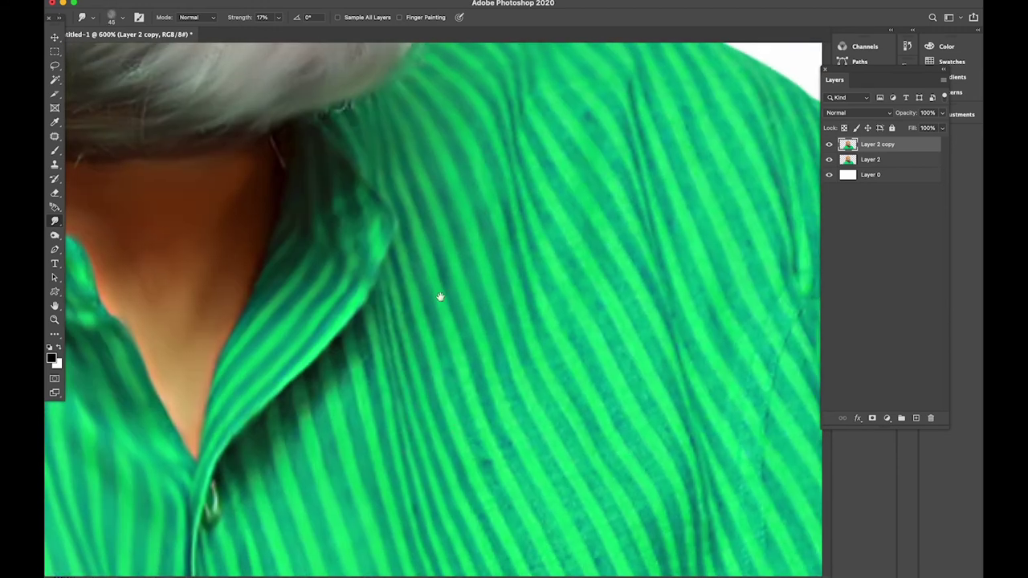
scroll(440, 297, "down", 3)
scroll(441, 297, "left", 1)
scroll(518, 310, "up", 2)
scroll(519, 310, "up", 3)
scroll(519, 310, "left", 2)
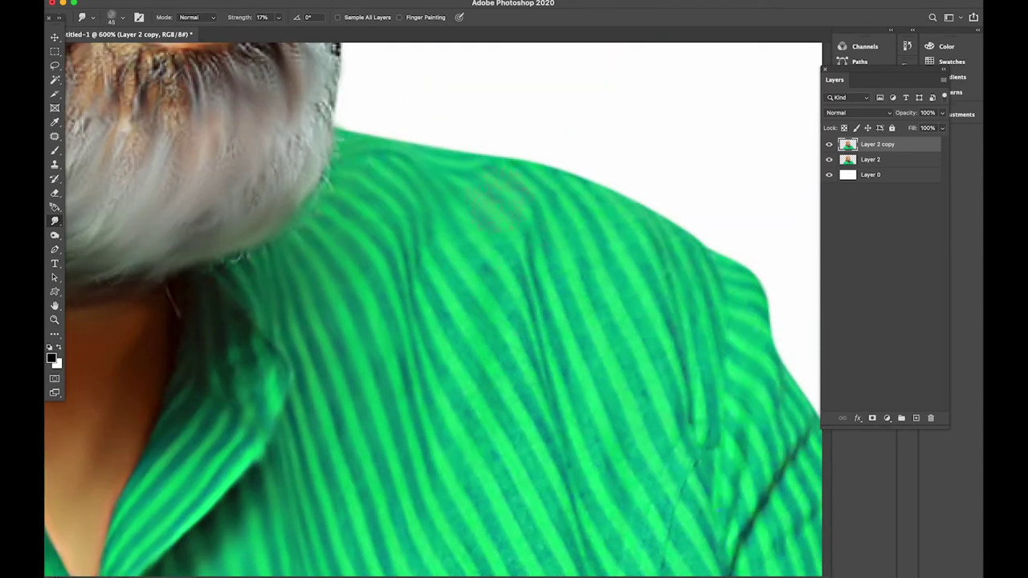
scroll(367, 294, "down", 3)
scroll(367, 294, "right", 3)
scroll(500, 361, "down", 1)
scroll(563, 353, "down", 1)
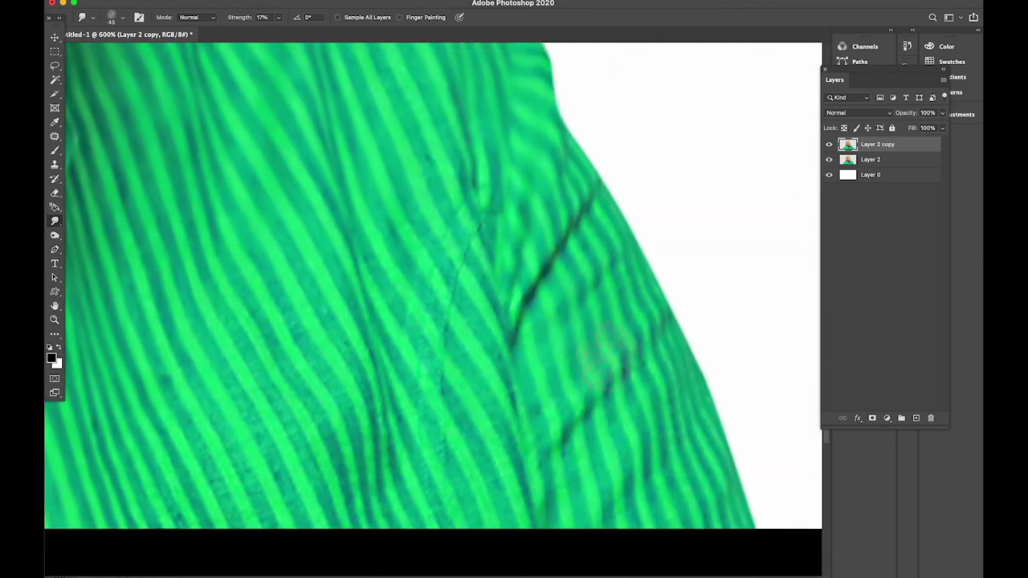
scroll(509, 477, "up", 2)
scroll(510, 477, "left", 2)
scroll(359, 401, "down", 3)
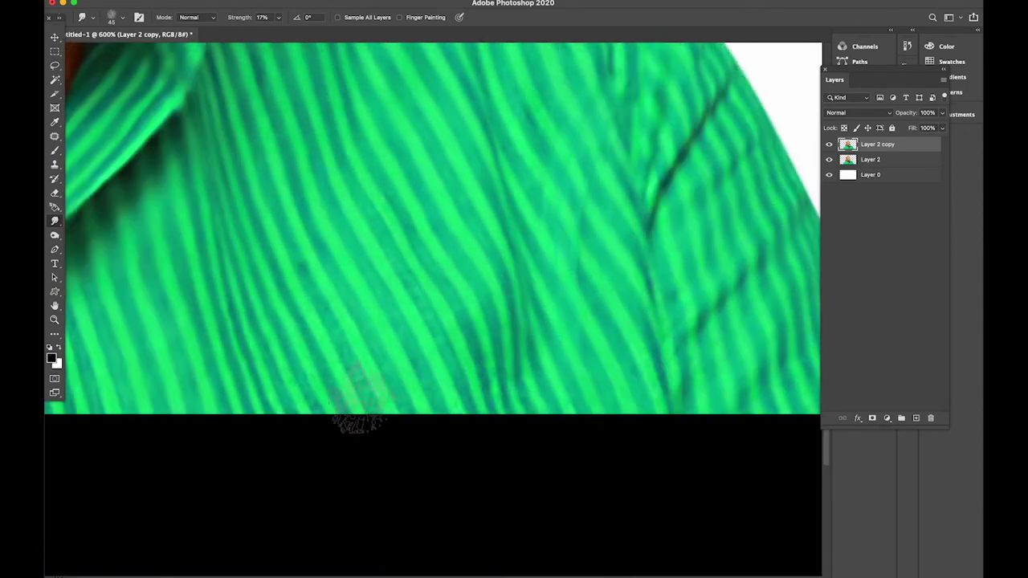
scroll(359, 397, "up", 3)
scroll(560, 179, "up", 3)
key("ctrl+1")
- Add Layer 3 and set the Brush tool to Linear Burn at 40% opacity
key("ctrl+plus")
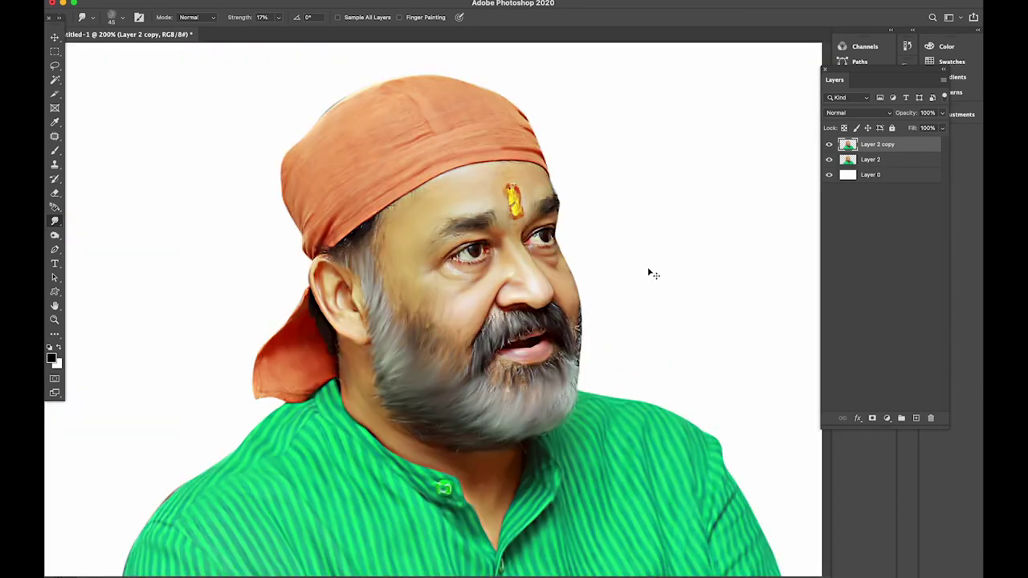
key("ctrl+plus")
key("ctrl+plus")
key("ctrl+shift+alt+n")
key("ctrl+plus")
key("b")
key("ctrl+plus")
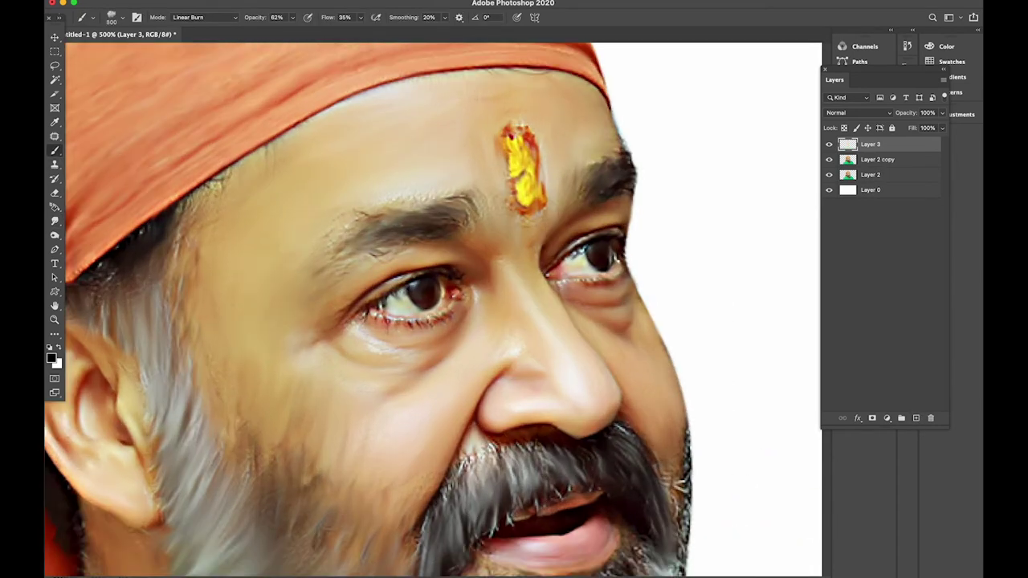
right_click(409, 296)
scroll(514, 482, "up", 3)
key("Escape")
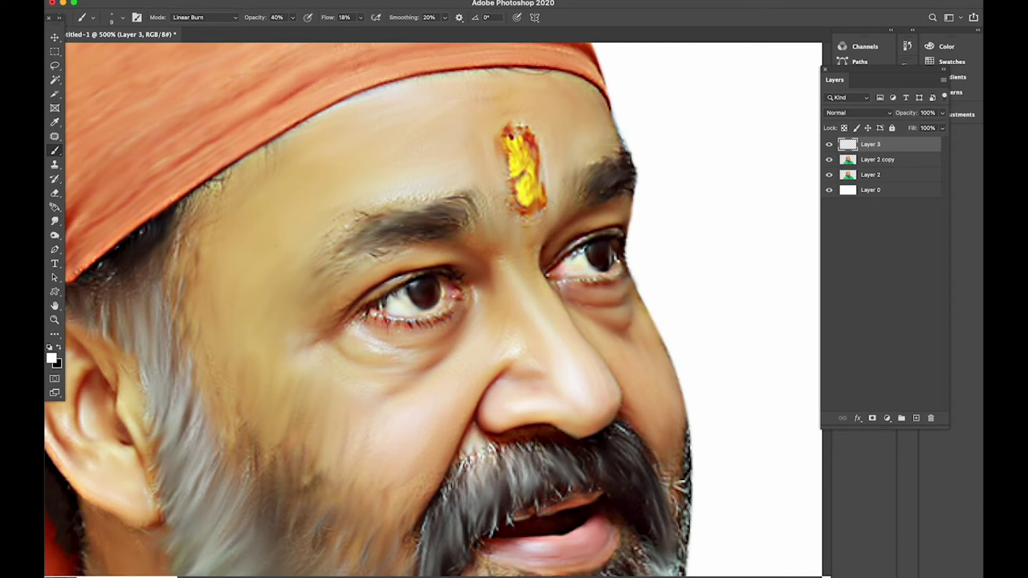
- Toggle Layer 2 copy's visibility to compare, then add Layer 4 above Layer 3
left_click(829, 159)
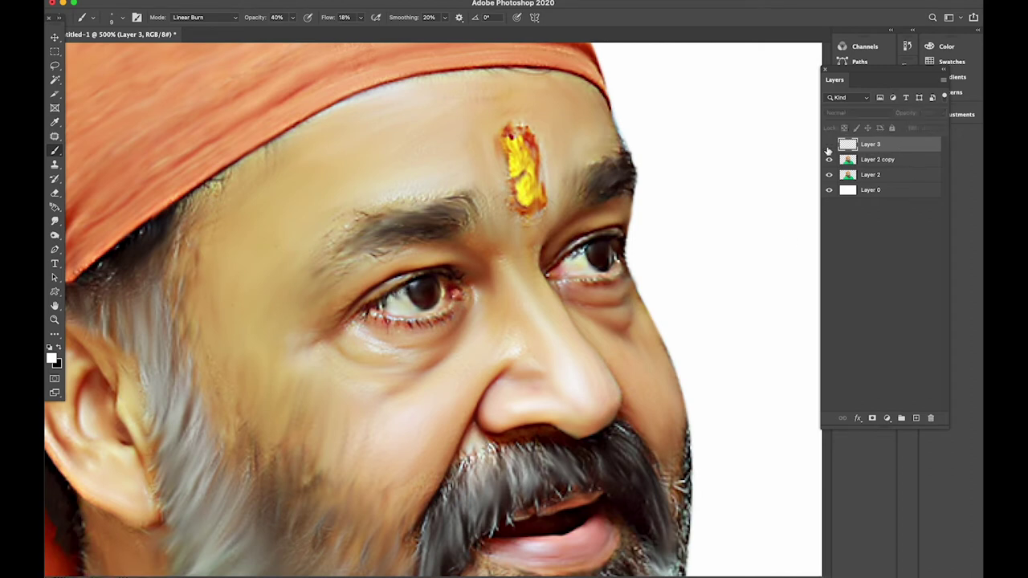
left_click(829, 159)
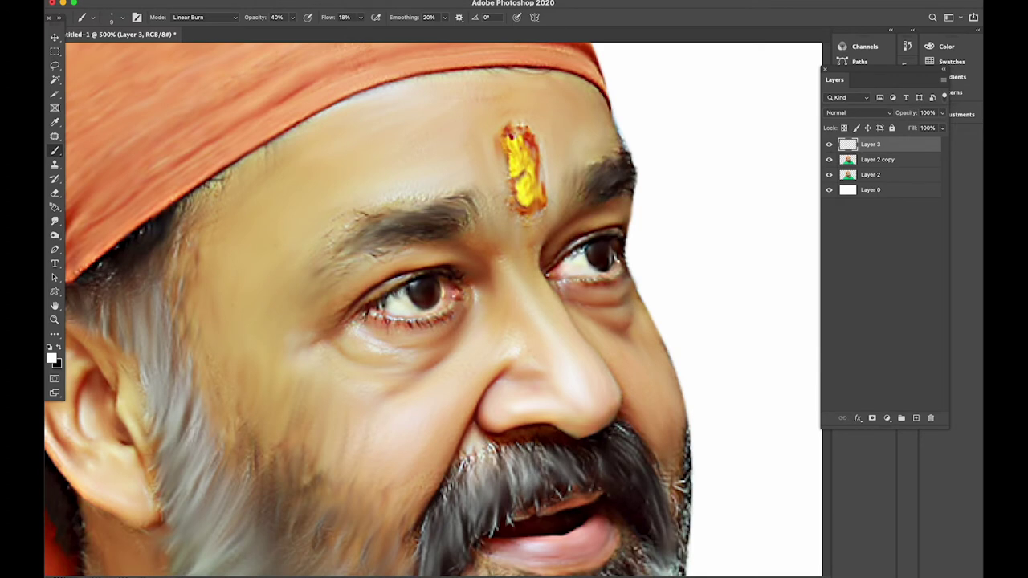
left_click(917, 418)
- Lighten the forehead with soft white strokes on Layer 4, resizing the brush
key("ctrl+minus")
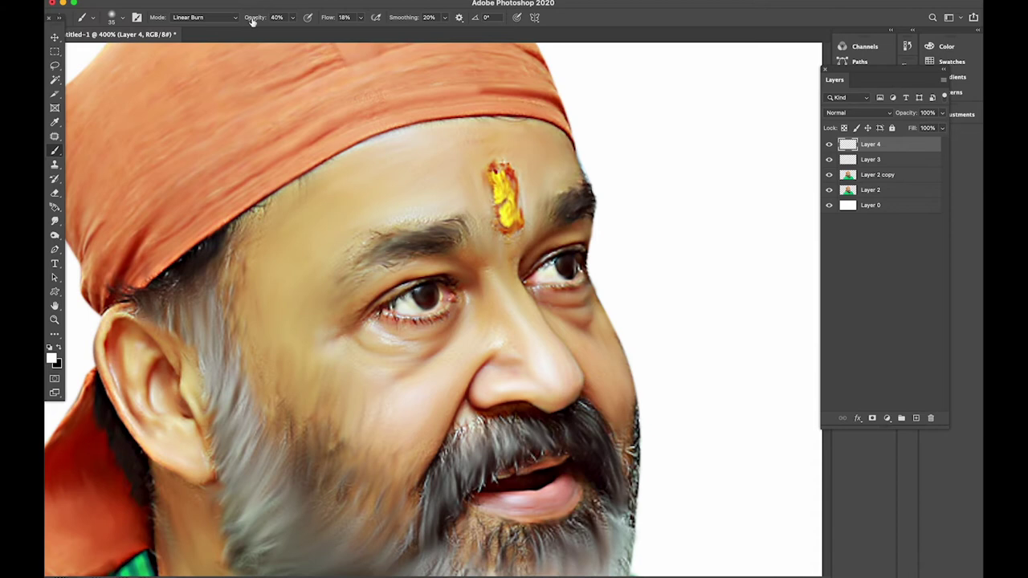
mouse_move(385, 193)
left_mouse_down()
mouse_move(434, 165)
mouse_move(393, 201)
left_mouse_up()
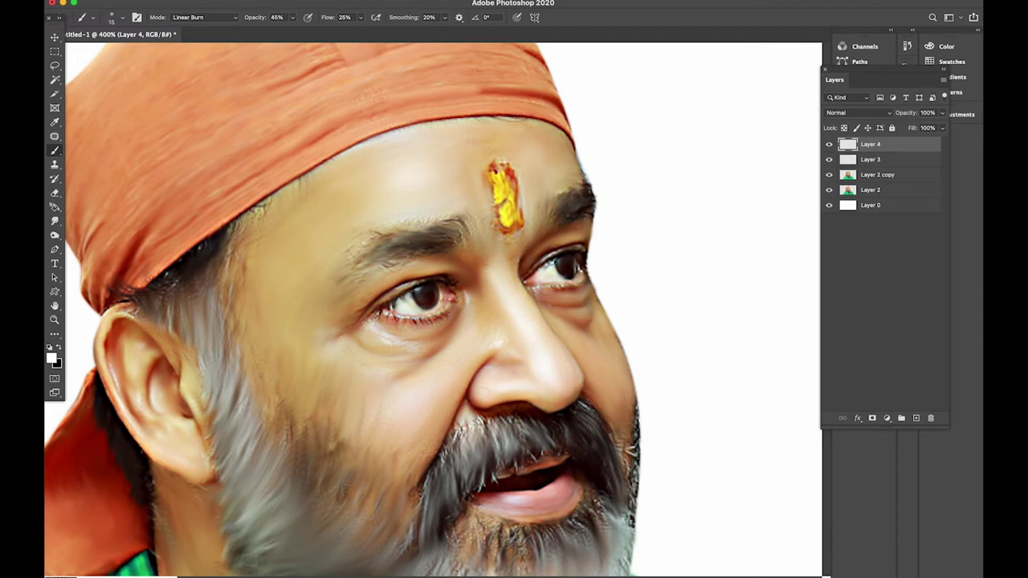
key("bracketright")
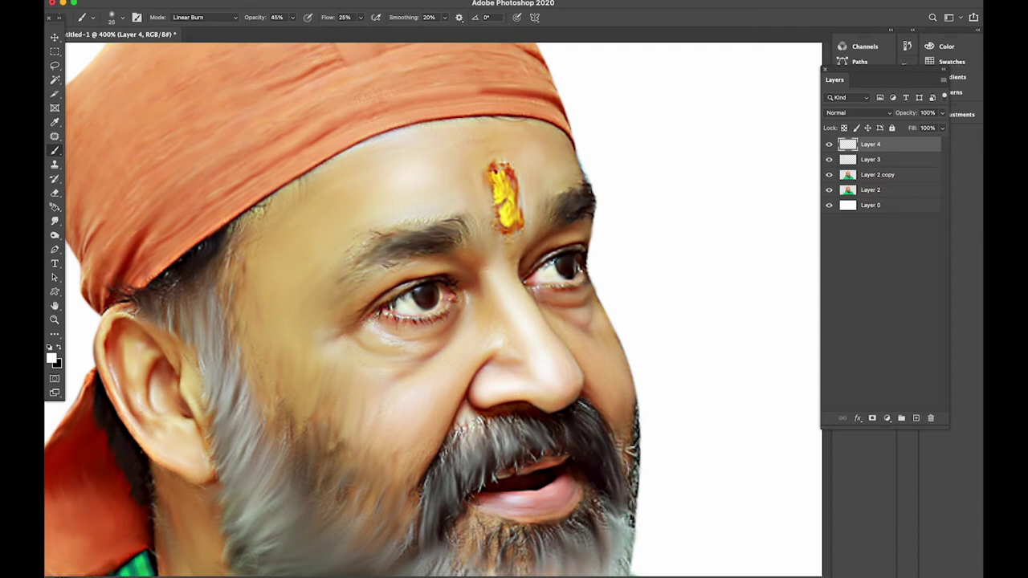
key("bracketright")
key("bracketright")
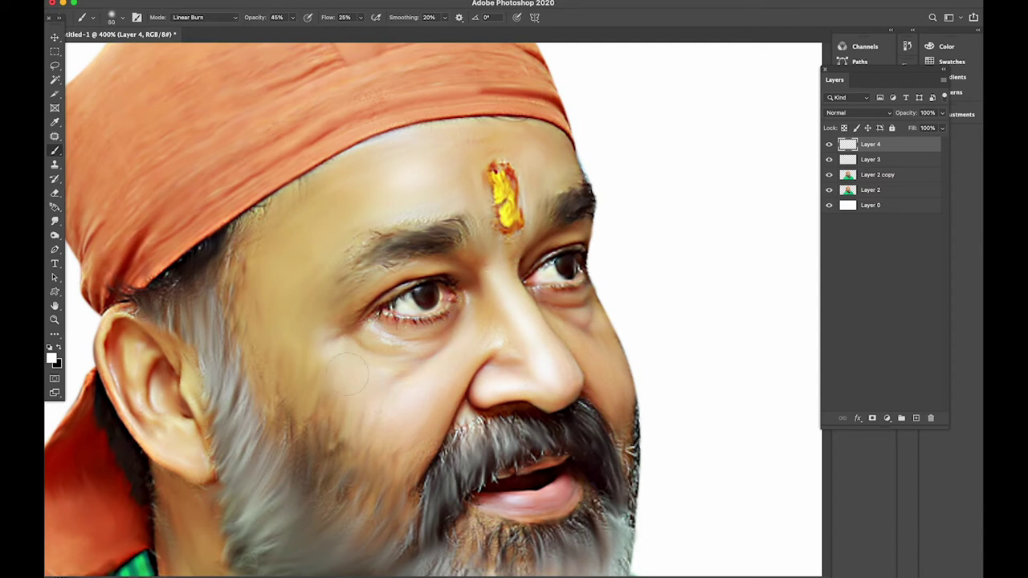
scroll(621, 313, "down", 2)
scroll(594, 293, "down", 1)
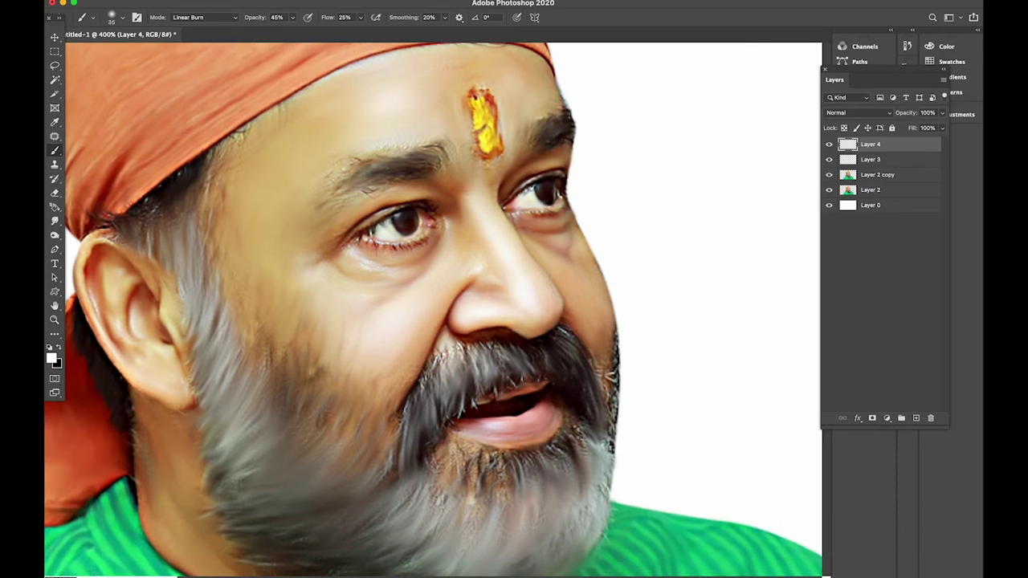
key("bracketleft")
key("bracketleft")
key("bracketleft")
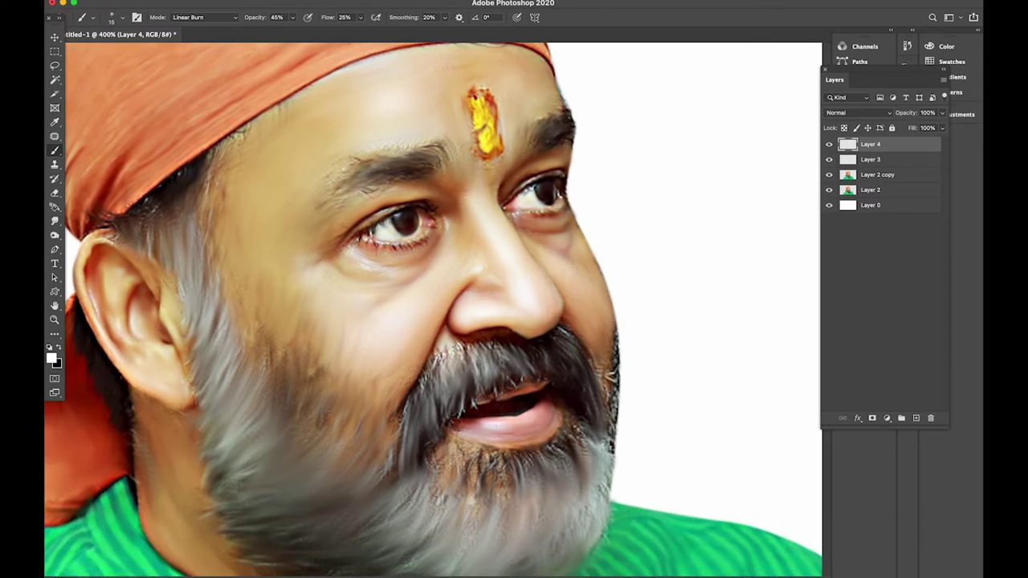
- Try lightening strokes on the neck below the ear, then undo them
scroll(434, 309, "left", 5)
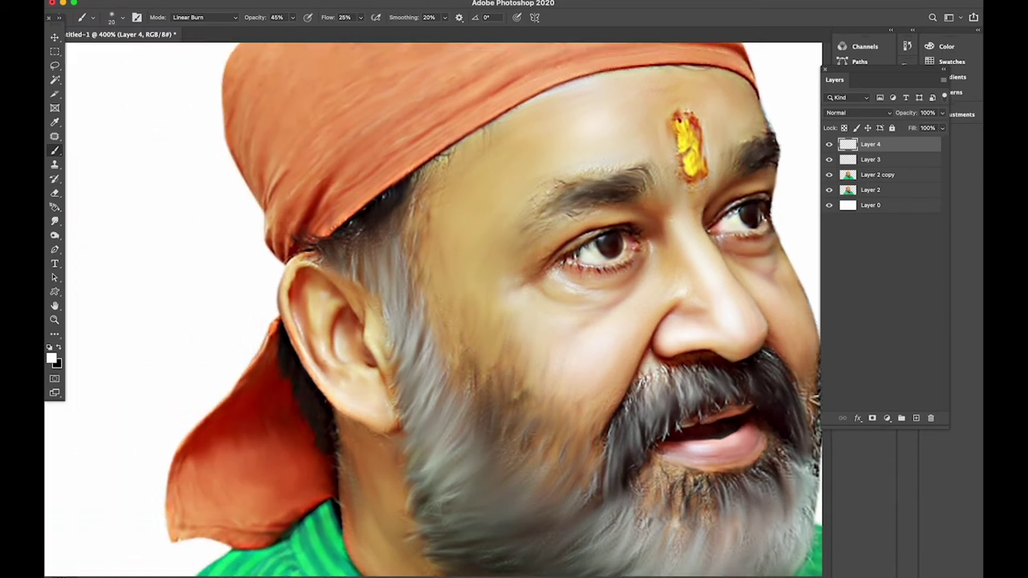
scroll(400, 444, "down", 5)
scroll(400, 444, "down", 1)
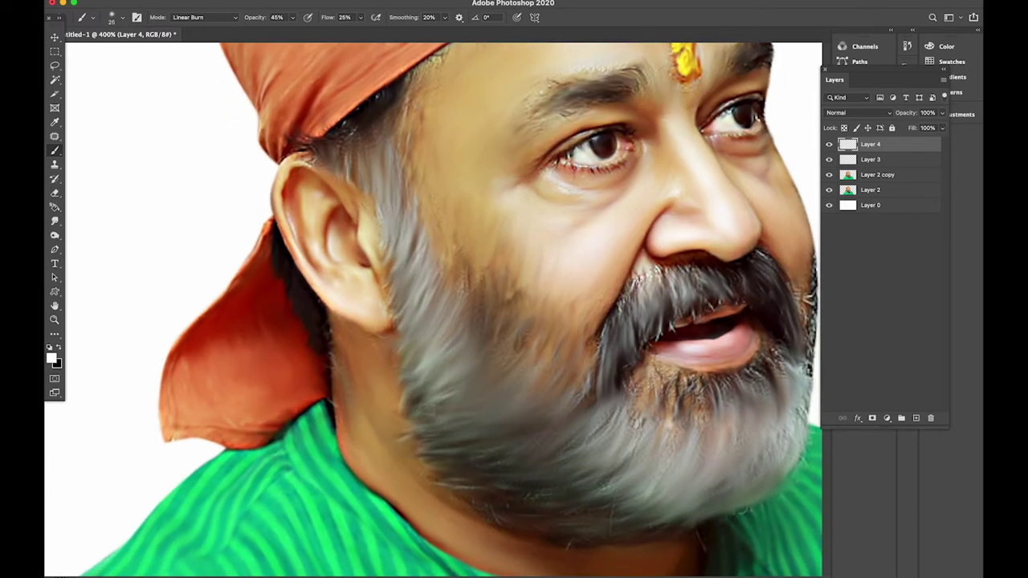
mouse_move(365, 357)
left_mouse_down()
mouse_move(370, 394)
mouse_move(389, 410)
left_mouse_up()
left_click_drag(353, 342, 442, 522)
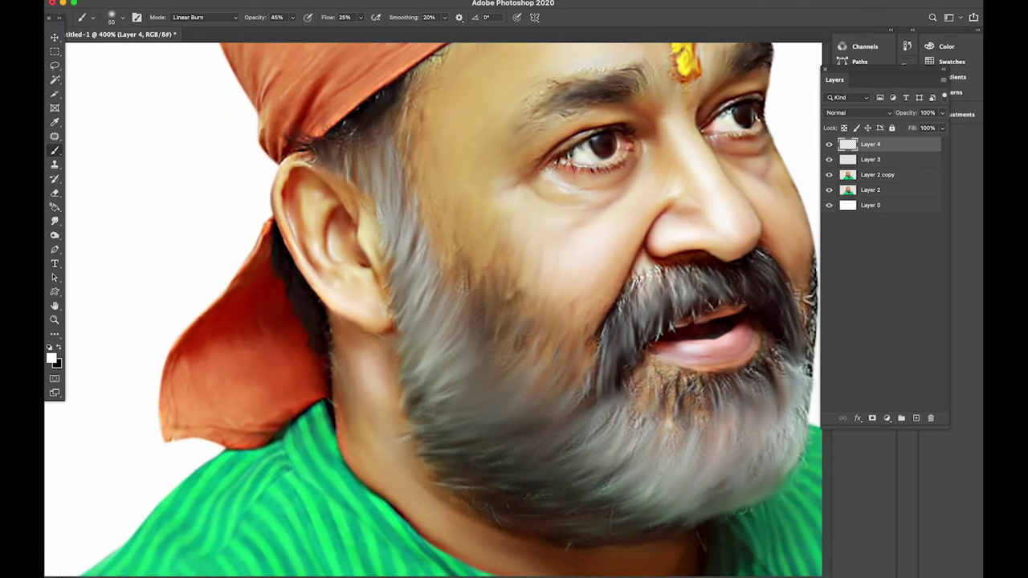
scroll(459, 414, "down", 2)
key("ctrl+z")
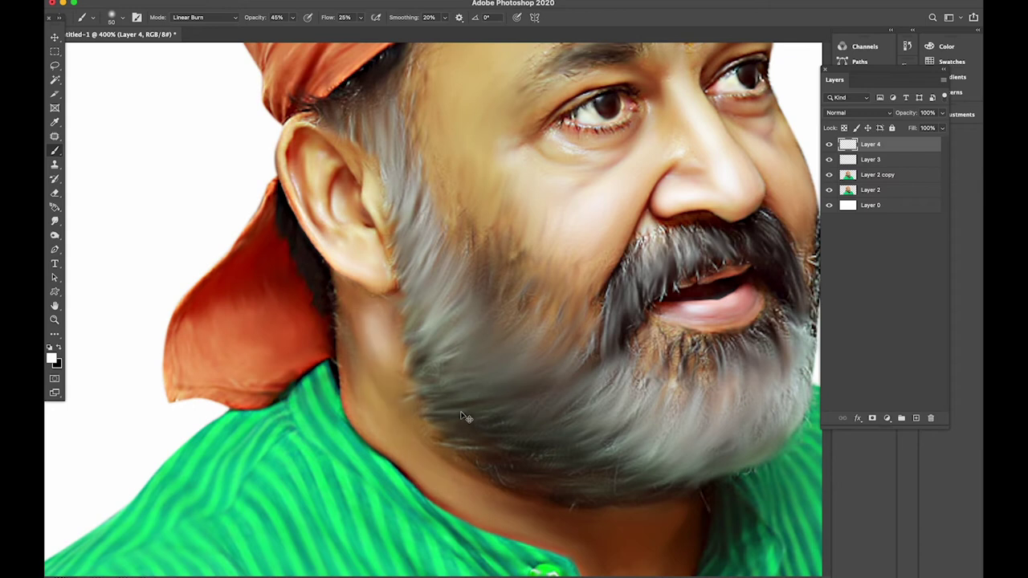
key("ctrl+z")
key("ctrl+z")
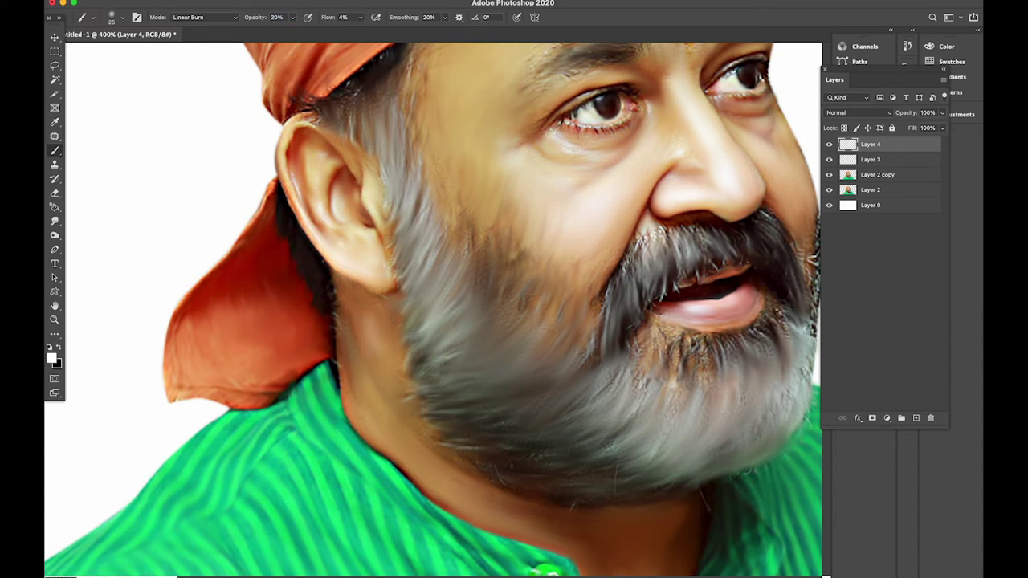
- Pan the view back up to frame the face
scroll(470, 458, "down", 5)
scroll(470, 459, "right", 3)
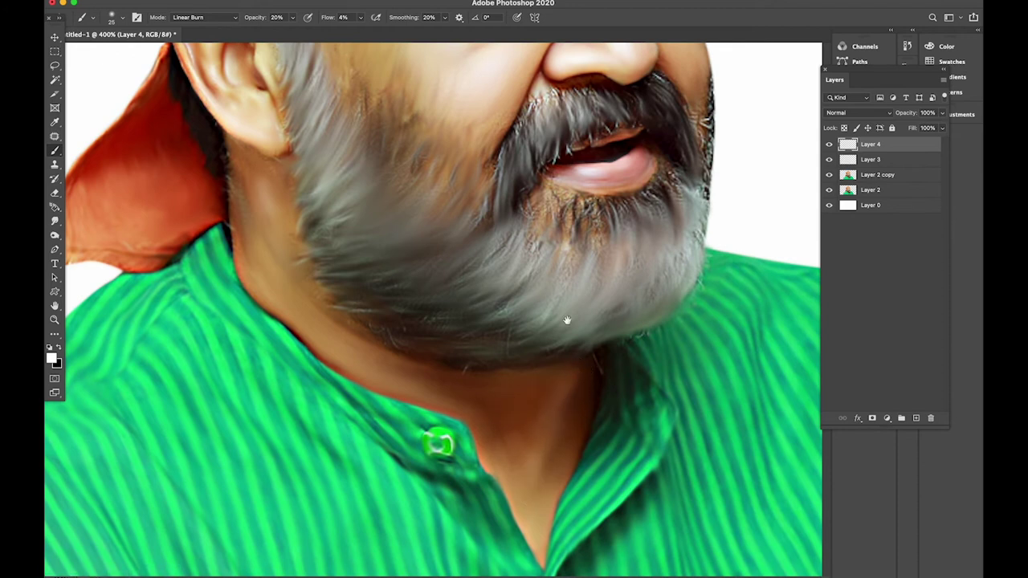
scroll(567, 321, "up", 2)
scroll(598, 410, "up", 8)
left_click_drag(543, 316, 549, 328)
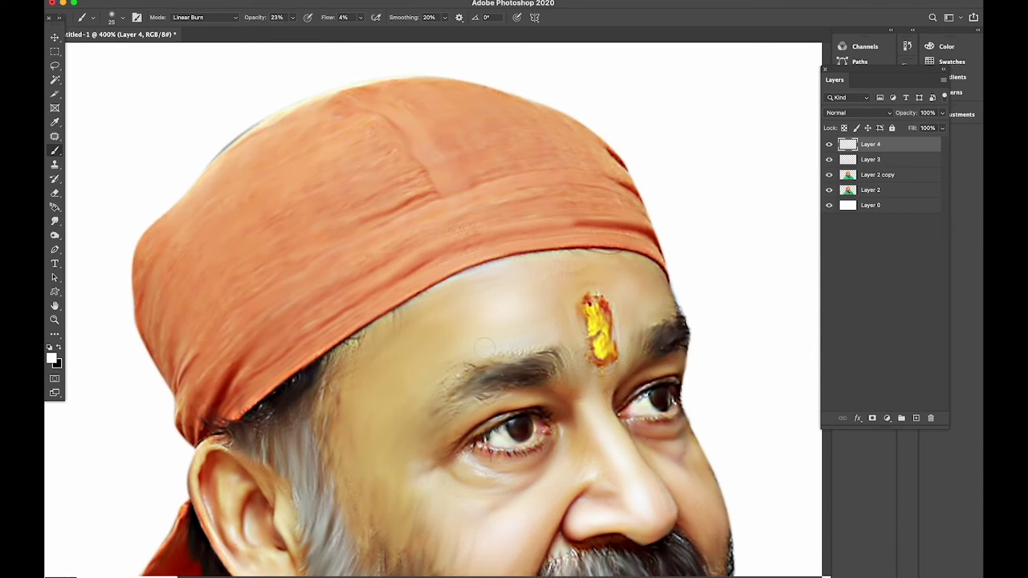
- Pan from the bandana and forehead down to the green shirt collar
left_click_drag(516, 340, 584, 348)
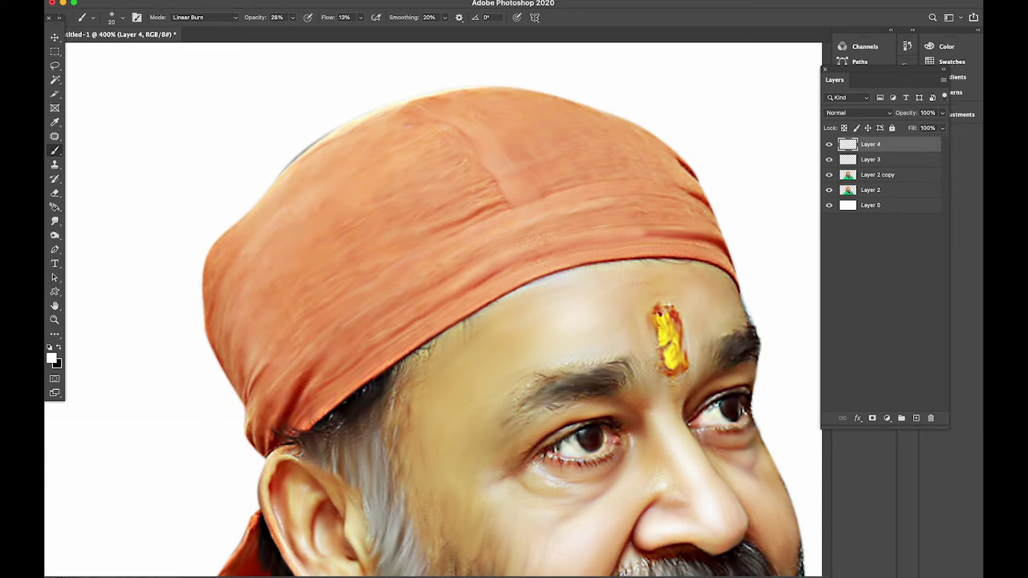
scroll(375, 369, "down", 5)
scroll(374, 369, "left", 4)
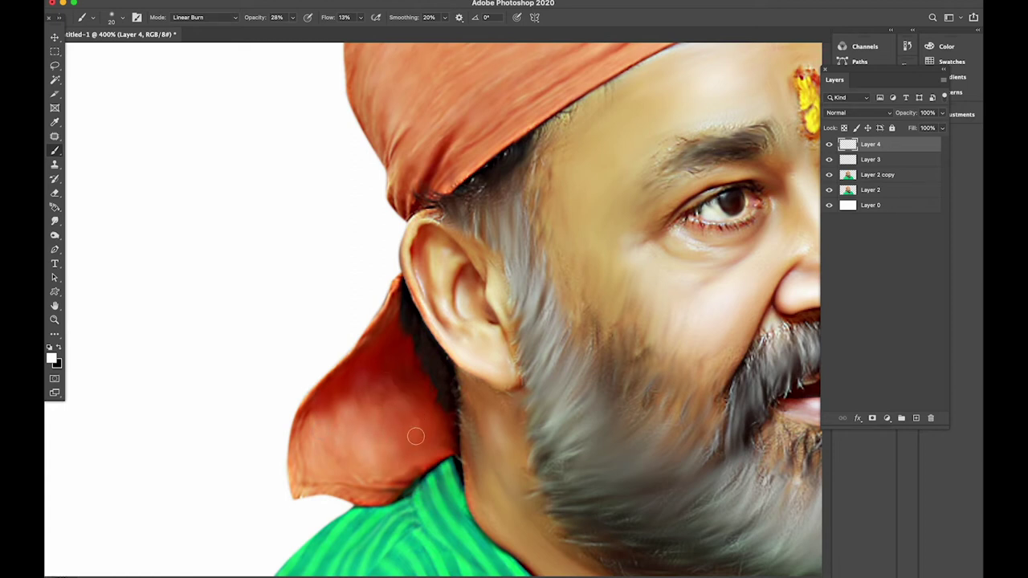
left_click_drag(431, 491, 443, 242)
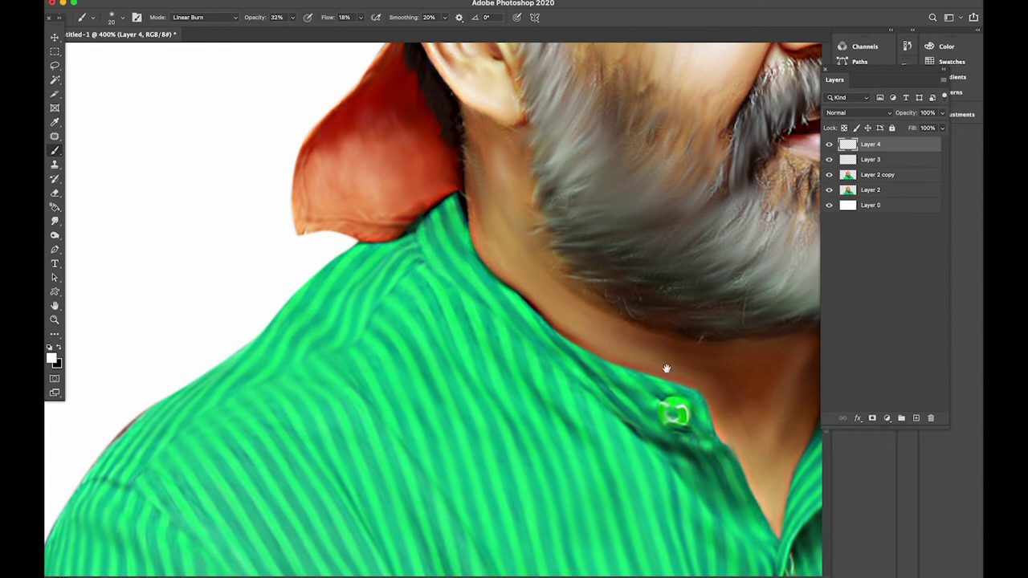
- Lighten the dark creases on the right shoulder and down the shirt with soft strokes
scroll(666, 369, "right", 10)
scroll(666, 369, "down", 4)
scroll(351, 333, "right", 5)
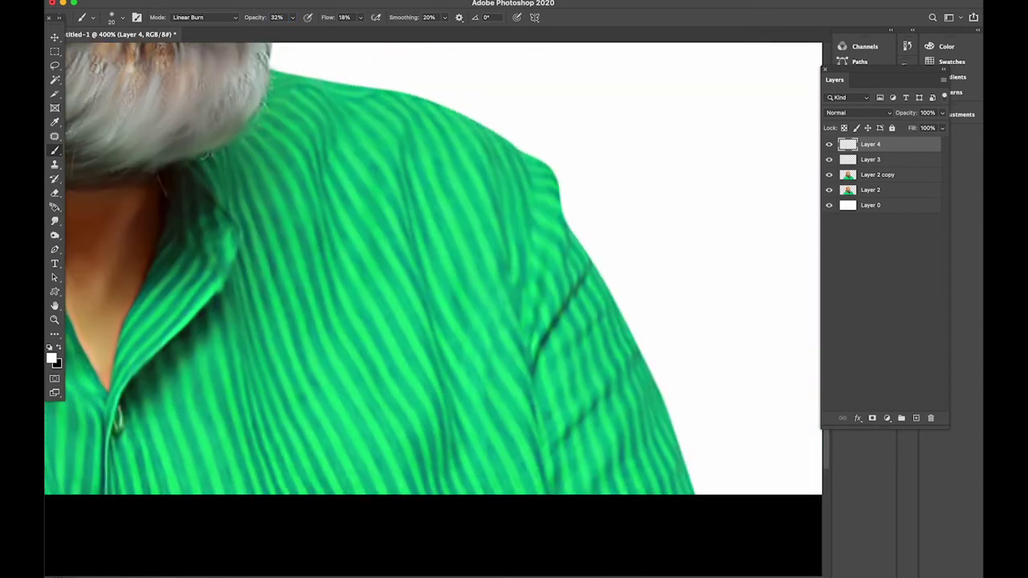
left_click_drag(572, 275, 541, 335)
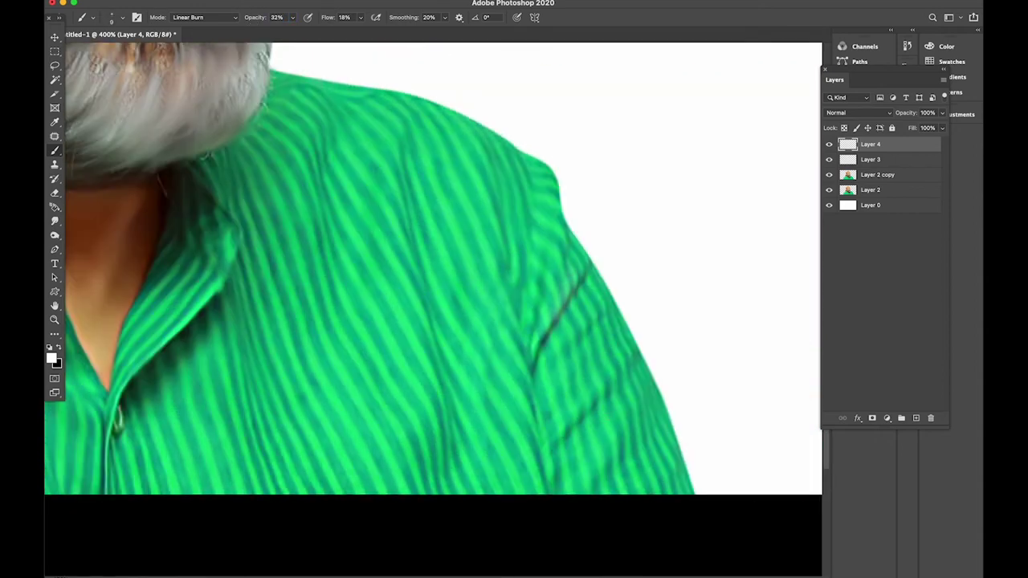
left_click_drag(600, 394, 564, 430)
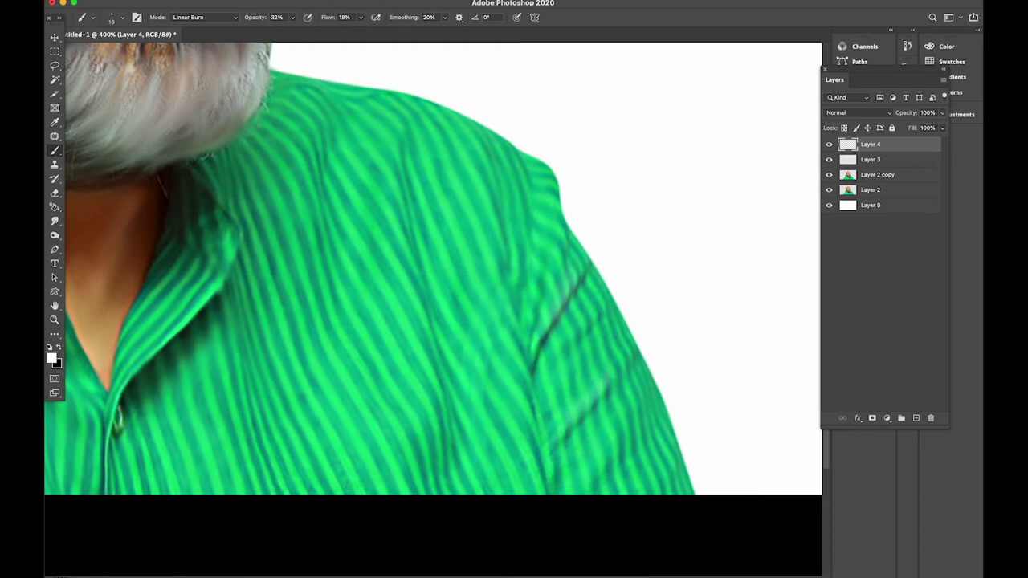
left_click_drag(402, 183, 451, 350)
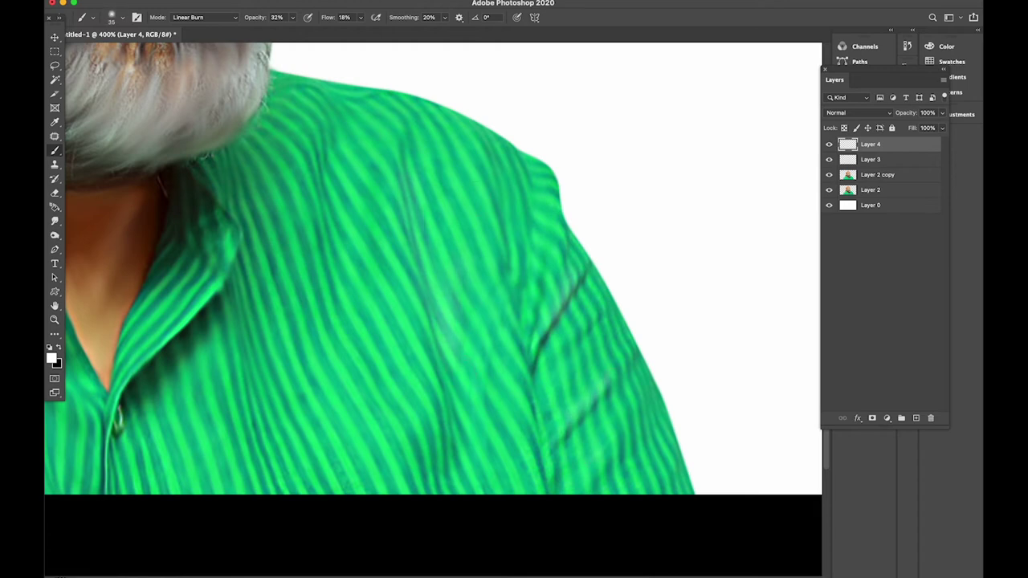
left_click_drag(336, 216, 443, 206)
left_click_drag(422, 141, 413, 249)
- Pan toward the collar and lighten the creases across the left shoulder
left_click_drag(410, 125, 418, 282)
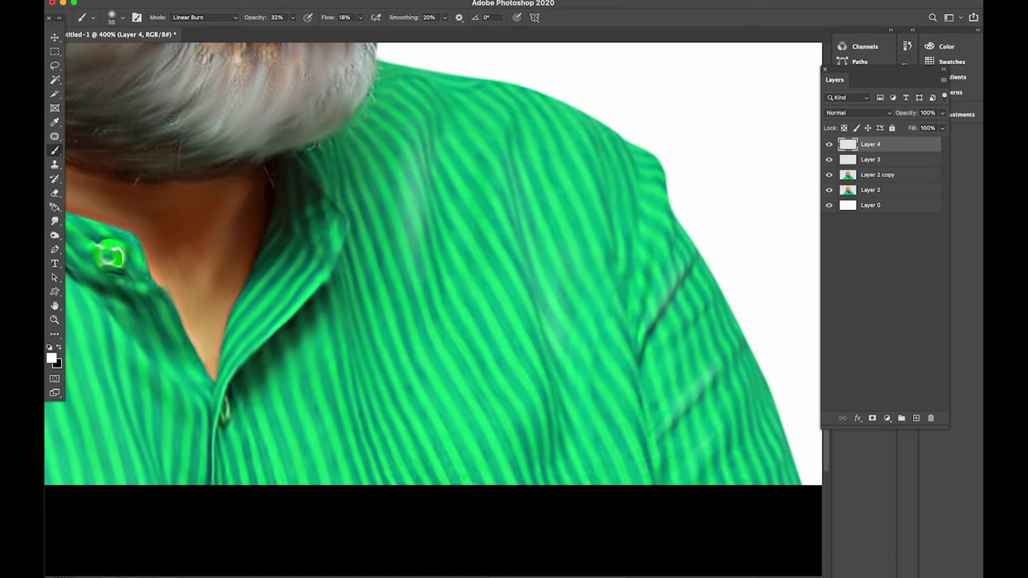
left_click_drag(540, 297, 582, 299)
left_click_drag(371, 319, 532, 372)
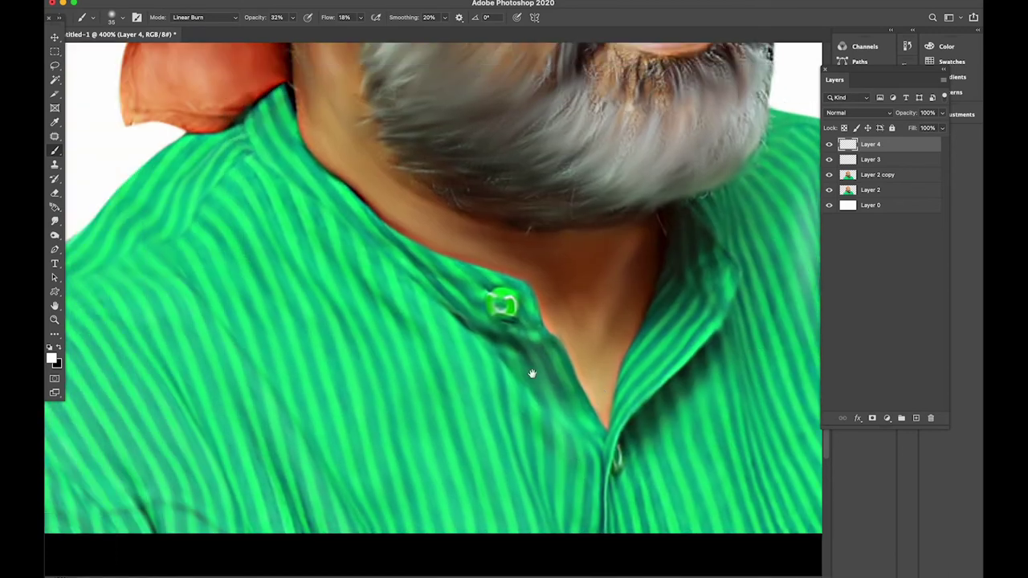
left_click_drag(284, 256, 441, 226)
left_click_drag(398, 313, 434, 474)
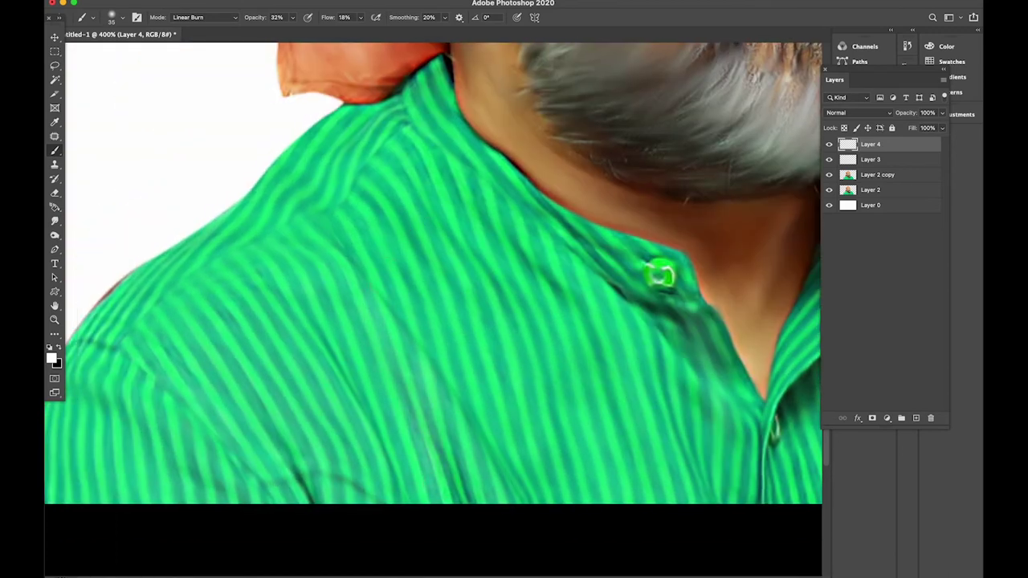
left_click_drag(418, 418, 406, 296)
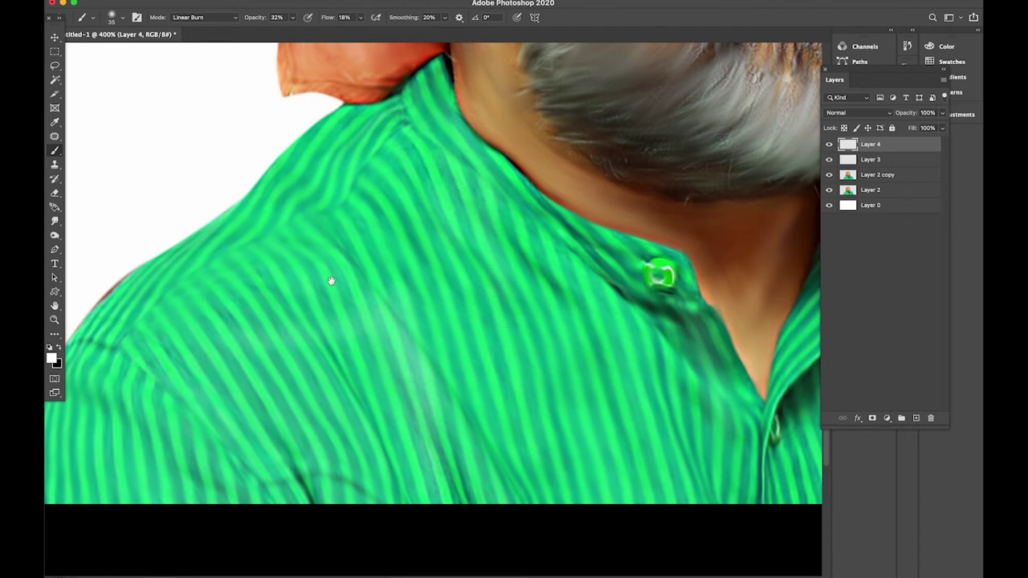
left_click_drag(332, 280, 427, 284)
- Toggle Layer 4's visibility to compare on the whole portrait, then zoom back to 200%
key("super+1")
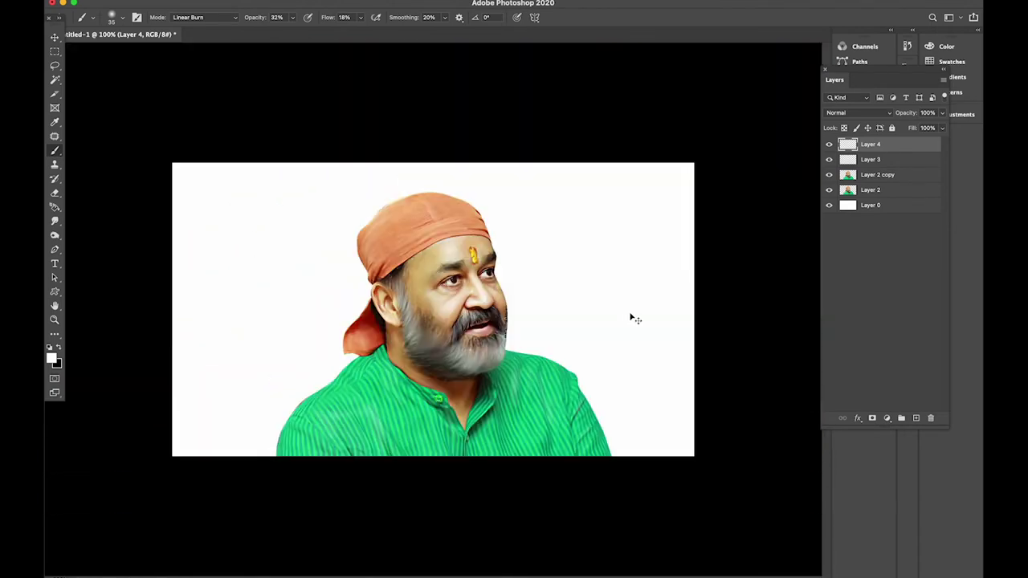
key("super+equal")
left_click(829, 144)
left_click(829, 144)
key("super+1")
key("super+equal")
key("super+equal")
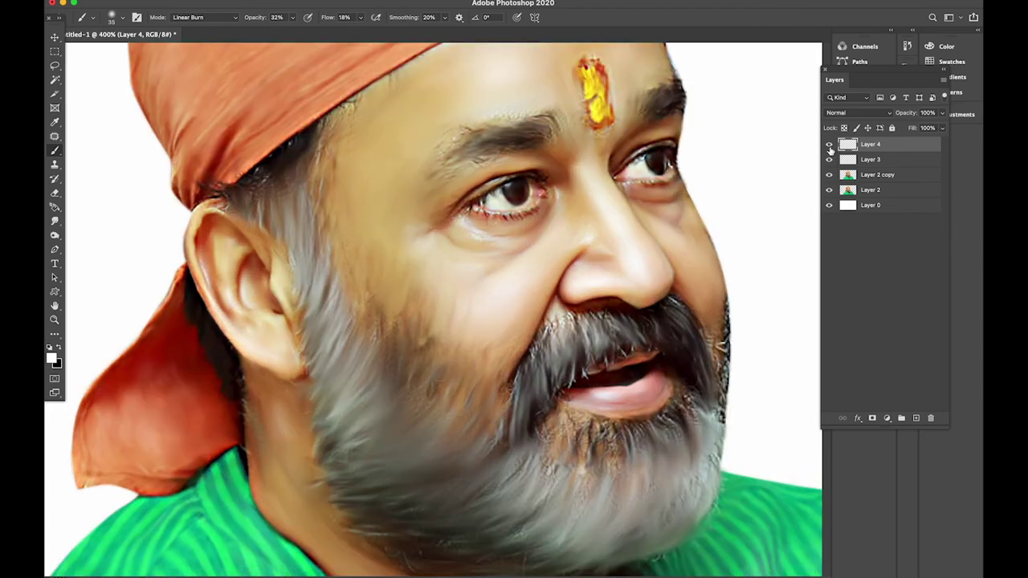
left_click_drag(631, 236, 571, 302)
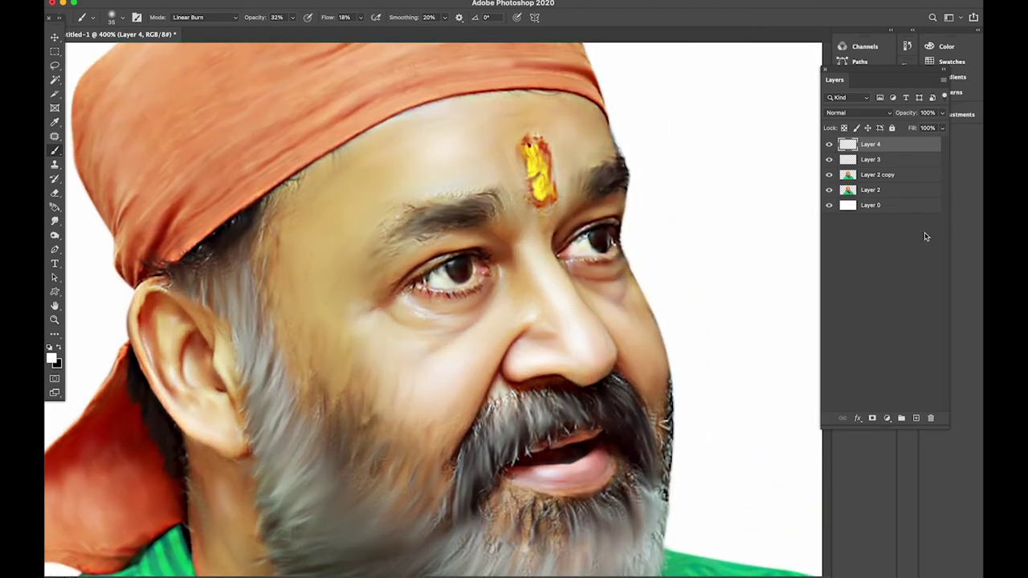
- Add Layer 5, load the Layer 2 copy outline as a selection, and set brush size to 70 px
left_click(915, 417)
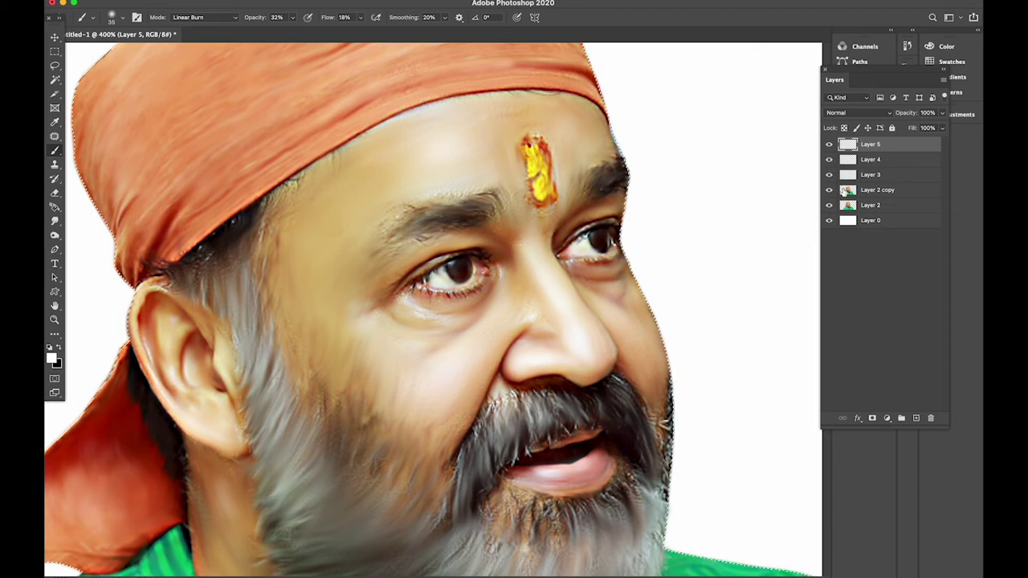
left_click(847, 192, "super")
right_click(434, 299)
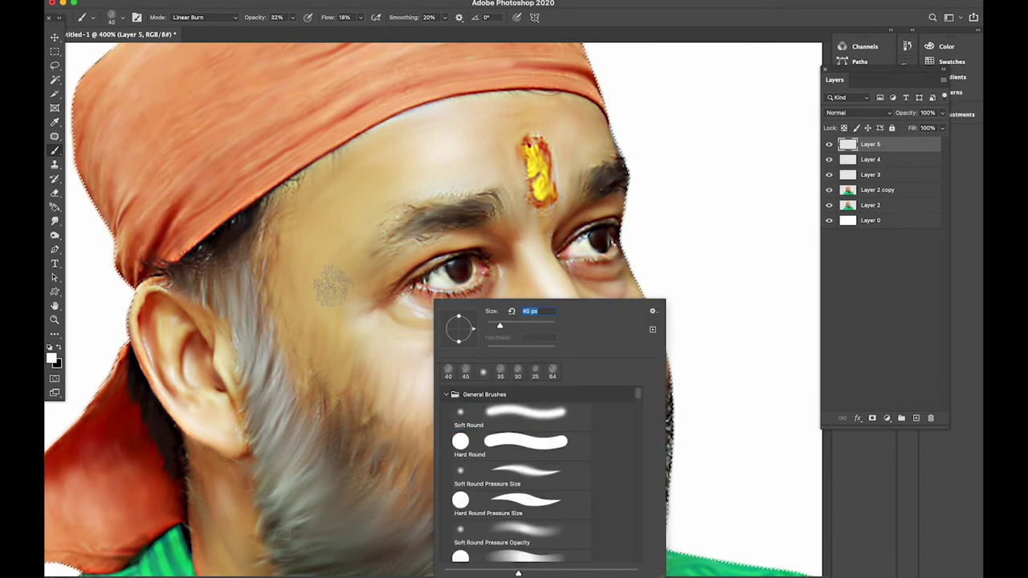
left_click(337, 286)
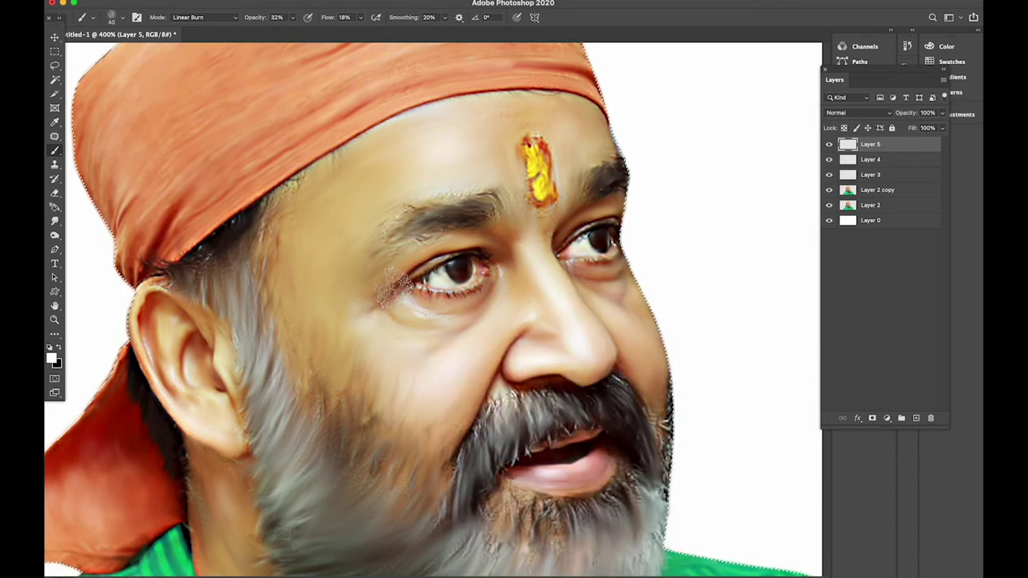
- Pick a saturated red (#e83012) as the foreground colour and return to the Brush at 300%
left_click(51, 358)
left_click(526, 320)
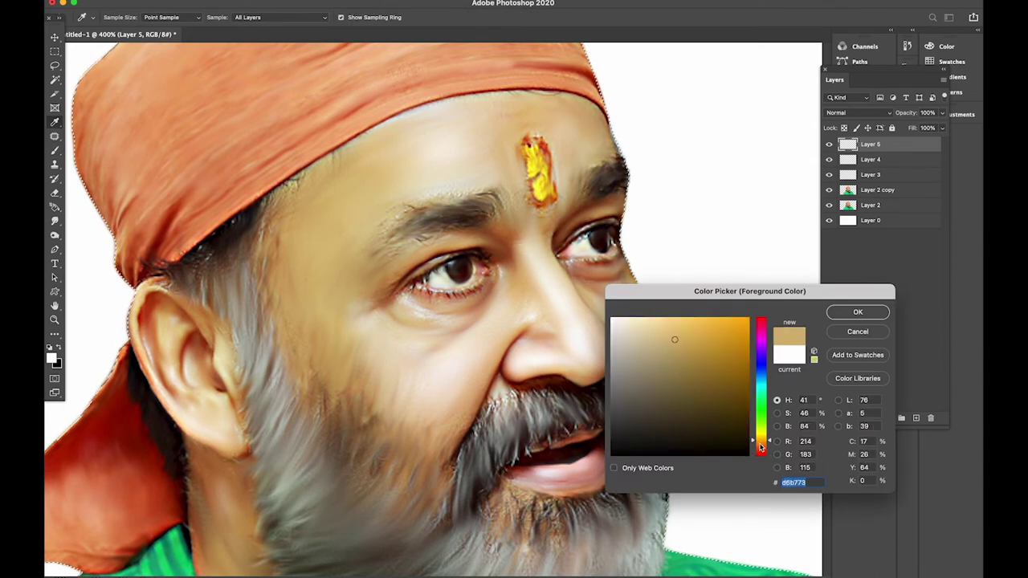
left_click_drag(762, 438, 763, 451)
left_click(725, 330)
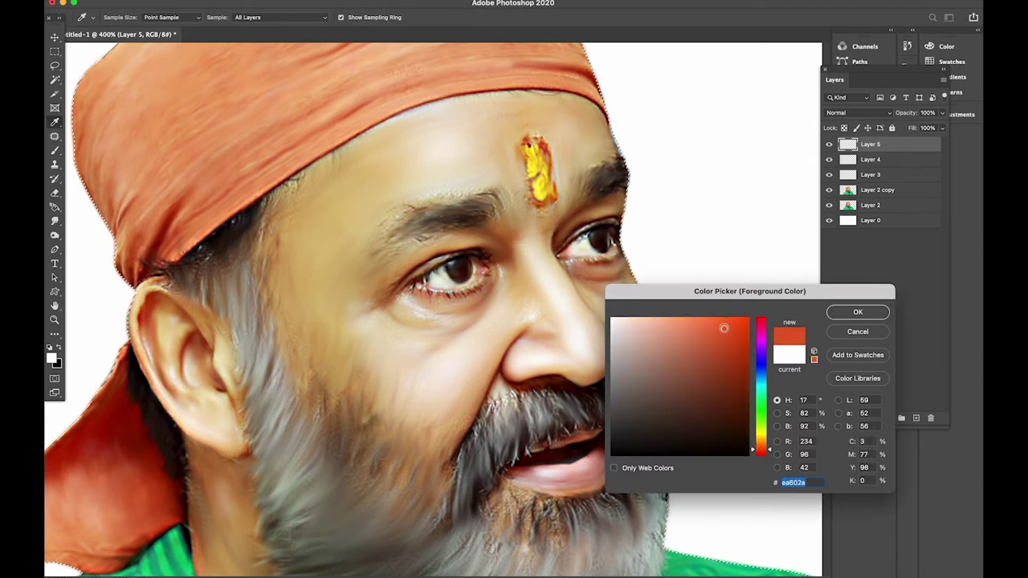
left_click(738, 330)
left_click(762, 452)
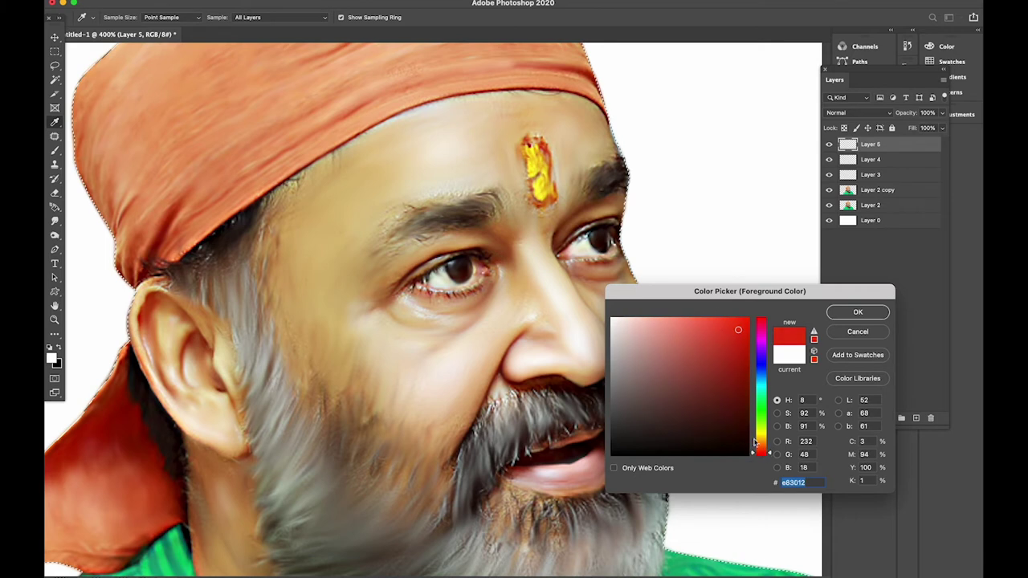
key("Return")
key("b")
key("ctrl+minus")
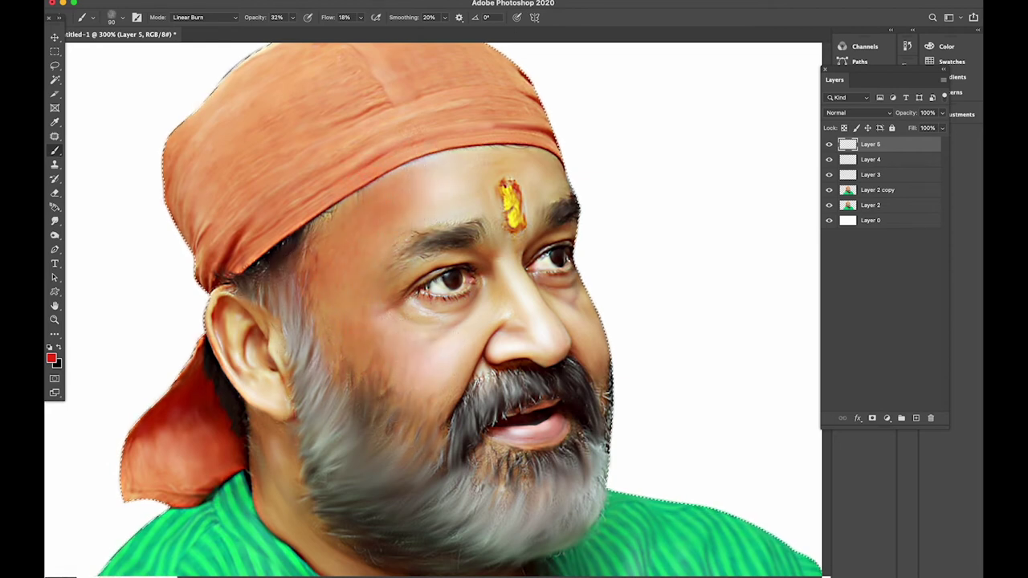
- Paint a reddish blush onto the forehead on Layer 5, fine-tuning brush size
scroll(273, 351, "down", 3)
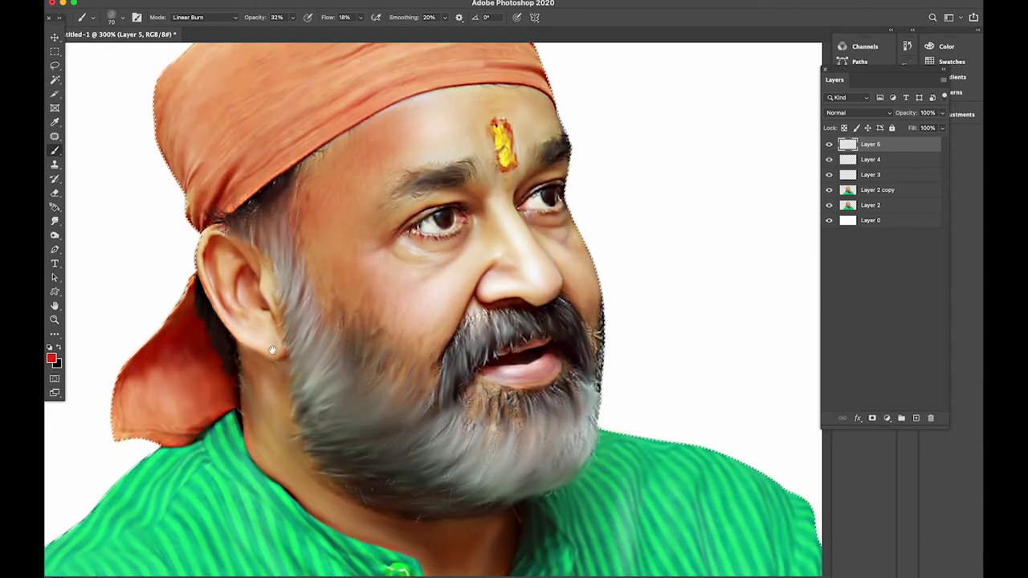
scroll(273, 351, "up", 5)
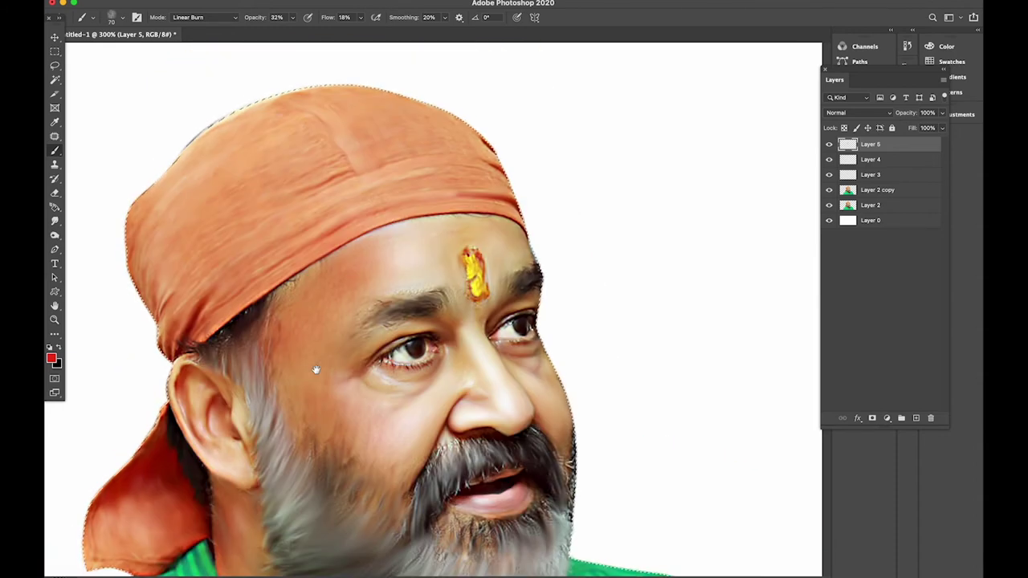
left_click_drag(353, 313, 395, 286)
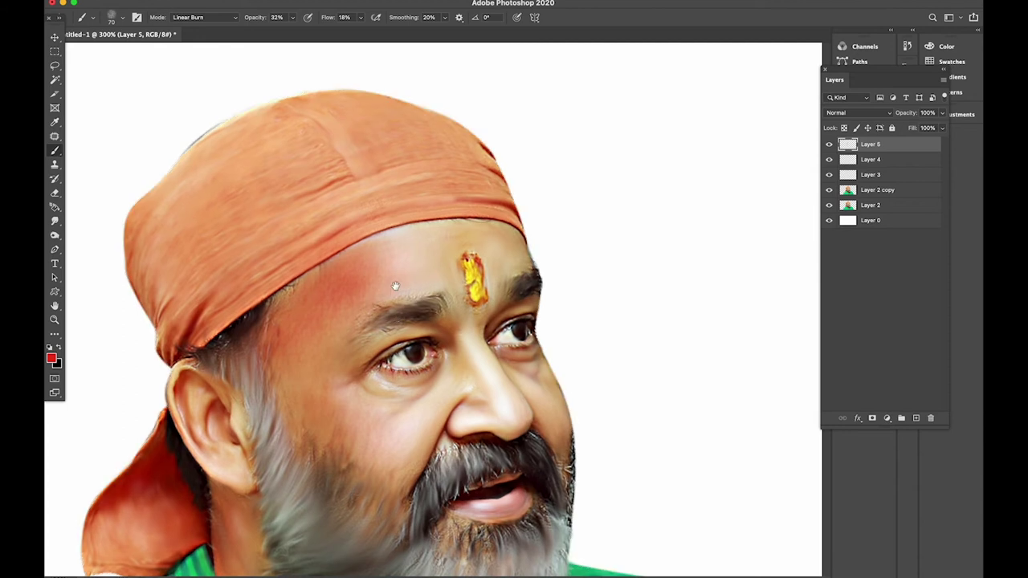
scroll(396, 286, "down", 3)
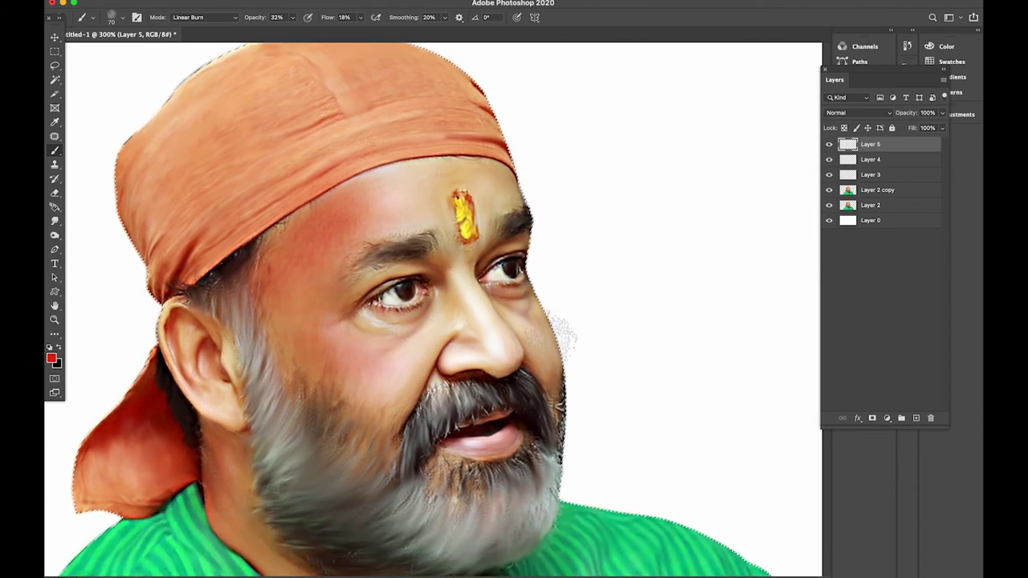
key("bracketleft")
key("bracketleft")
key("bracketleft")
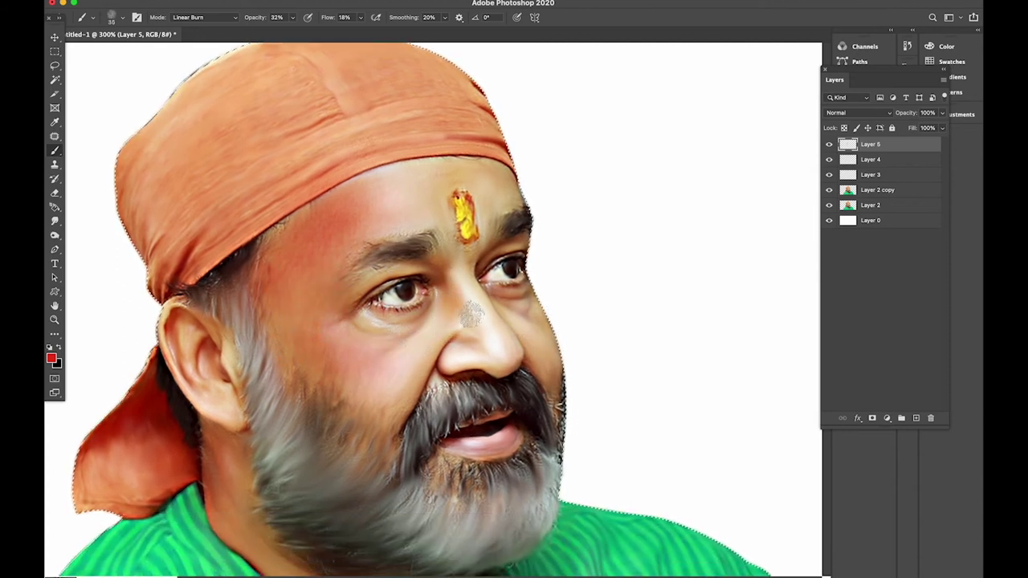
key("bracketright")
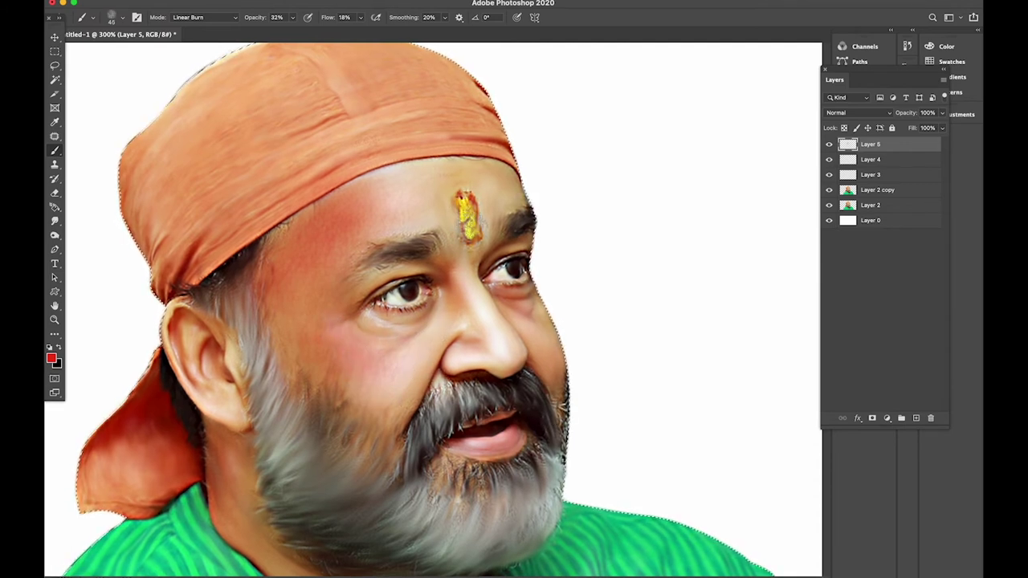
- Sample the tilak's golden yellow and brush it beside the tilak
left_click(473, 221, "alt")
left_click_drag(440, 190, 450, 203)
key("bracketright")
key("bracketright")
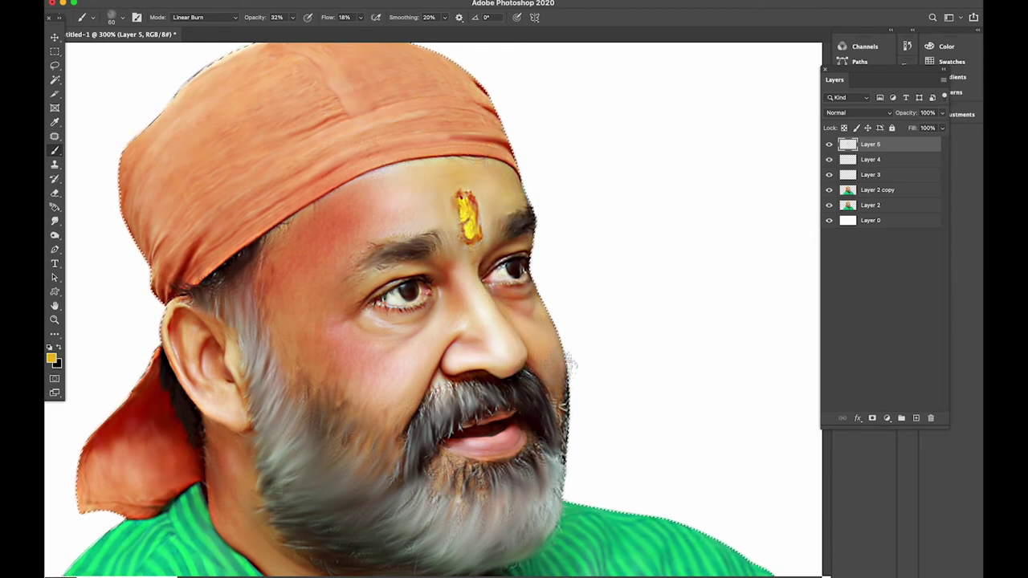
key("bracketleft")
key("bracketleft")
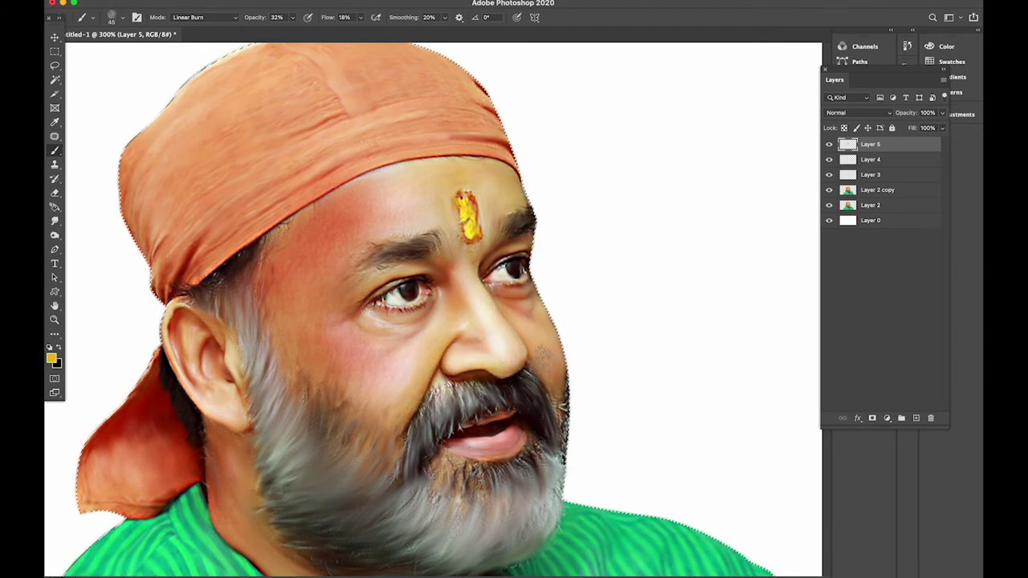
left_click_drag(568, 327, 643, 268)
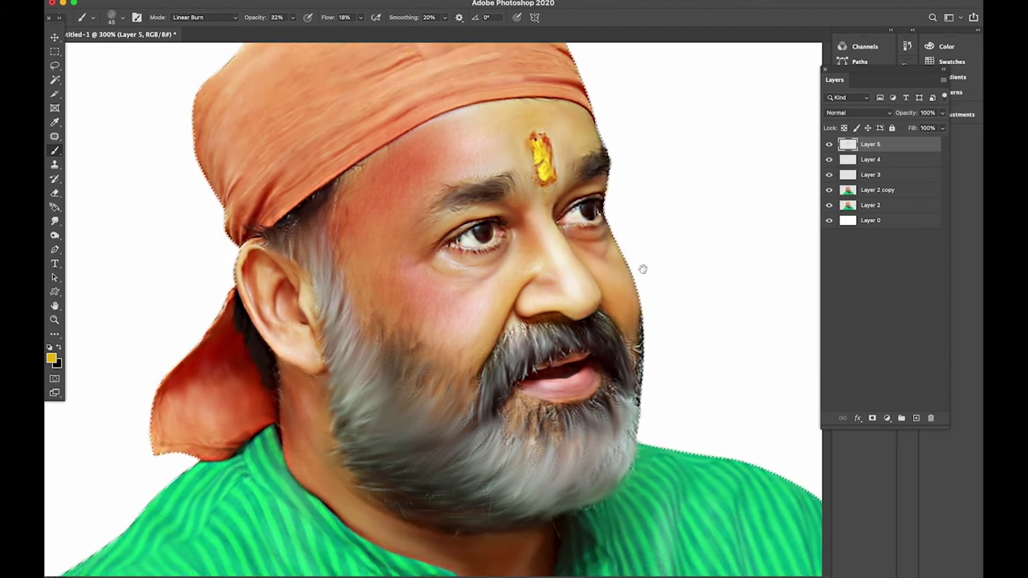
- Zoom to 300% and compare the face with Layer 5's red tint hidden and restored
scroll(645, 275, "down", 5)
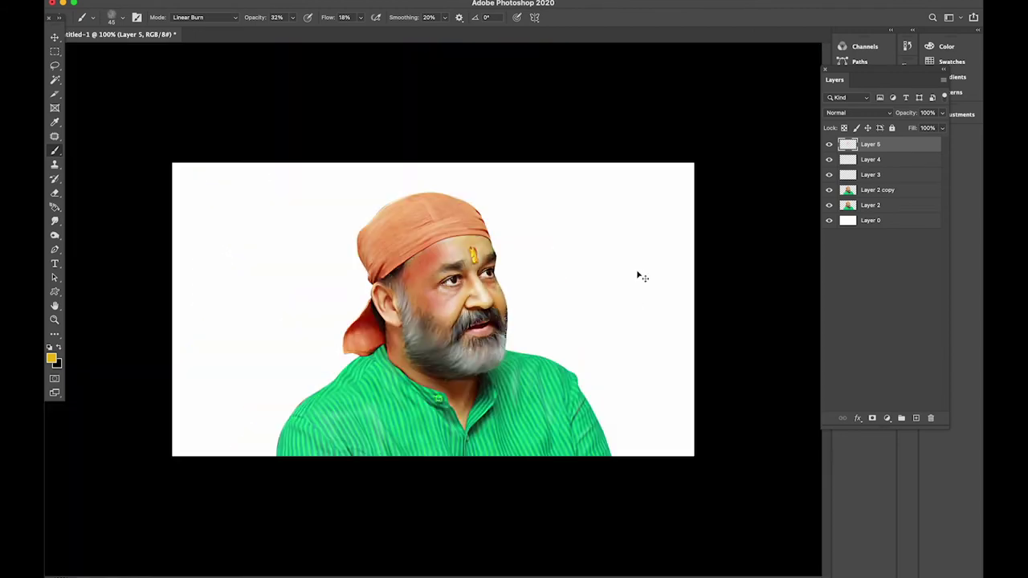
scroll(720, 254, "up", 4)
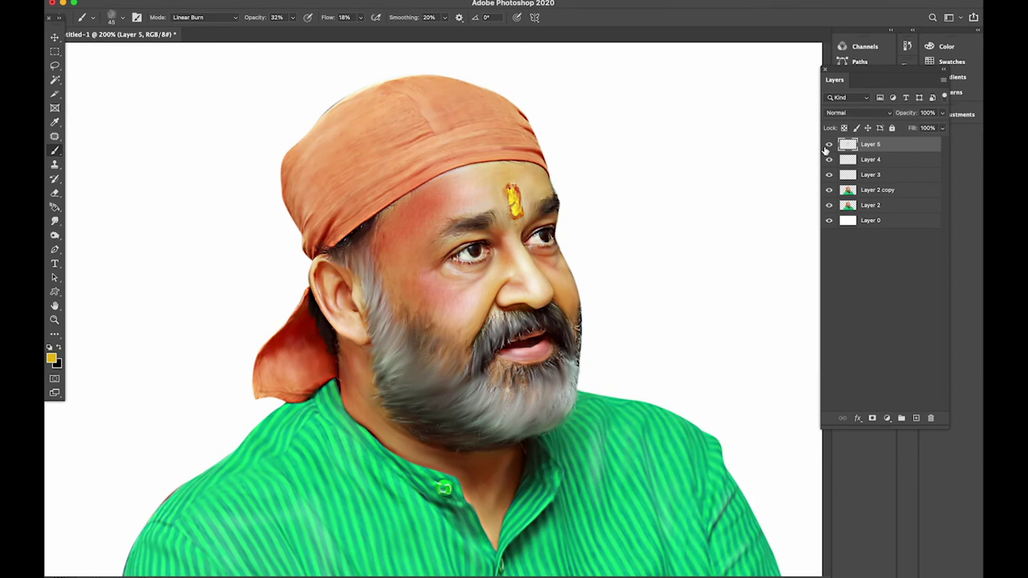
key("ctrl+plus")
left_click(829, 145)
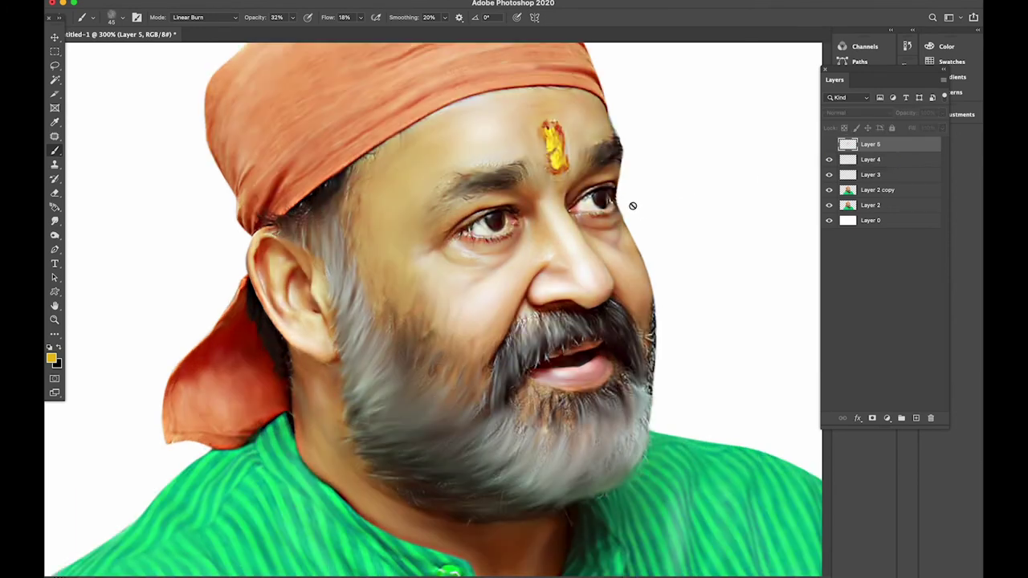
key("ctrl+z")
- Add Layer 6 with a Soft Round Pressure Size brush in Normal mode
left_click(916, 418)
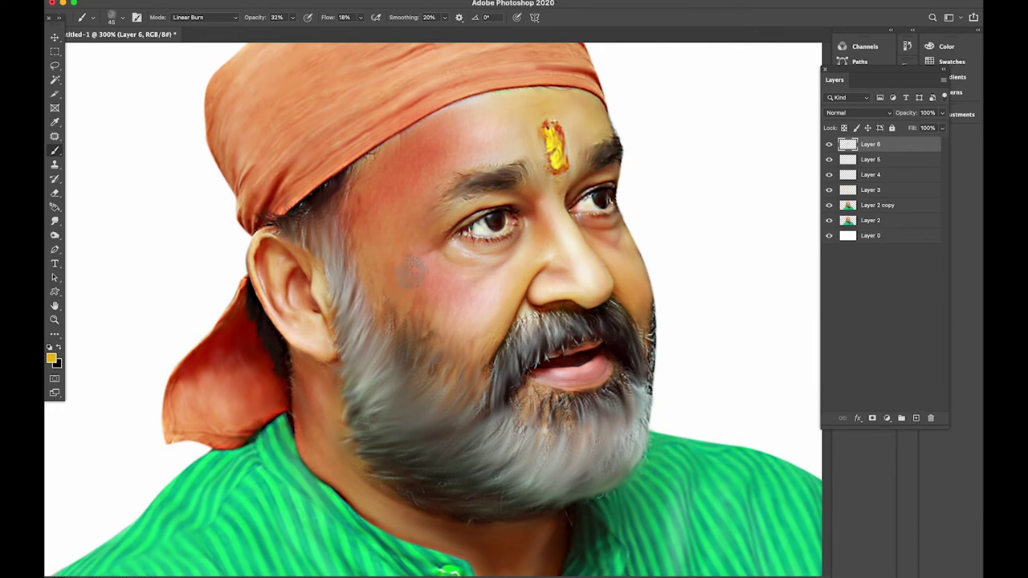
right_click(411, 273)
double_click(475, 445)
scroll(378, 344, "up", 1)
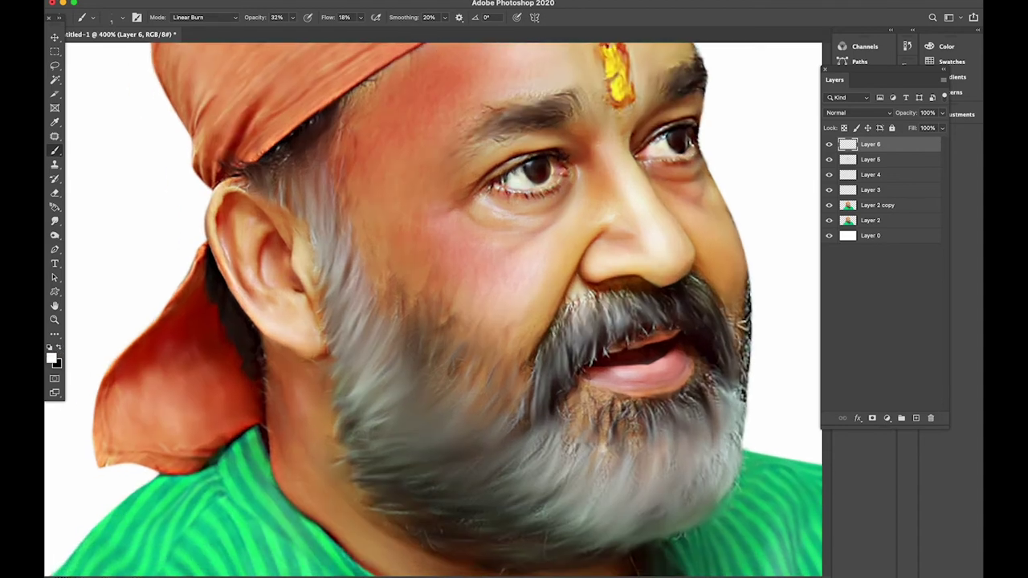
left_click_drag(370, 317, 402, 309)
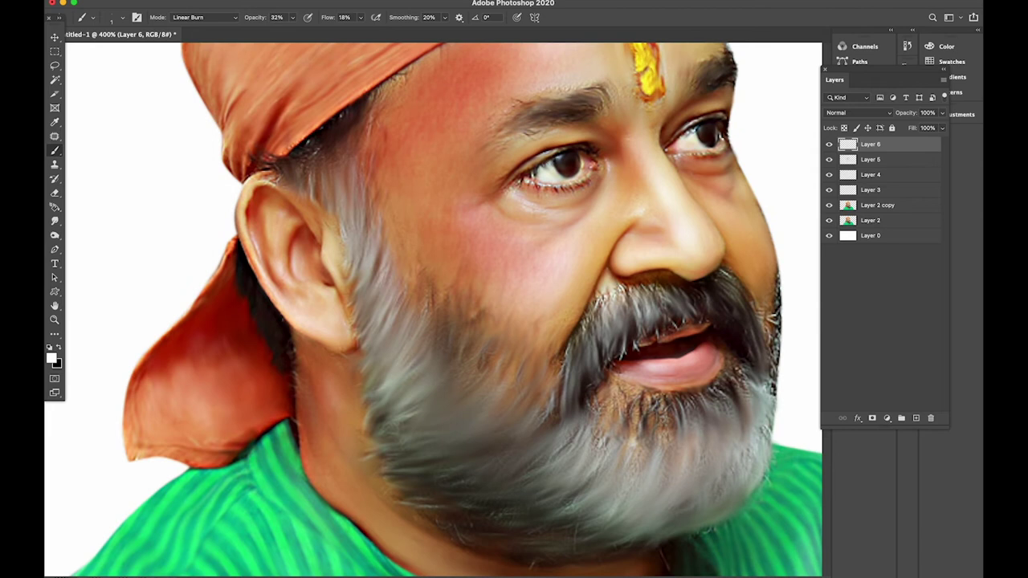
left_click(204, 17)
left_click(188, 7)
- At 500% zoom and 17% flow, paint light hair strands beside the ear with a hair tip
key("ctrl+plus")
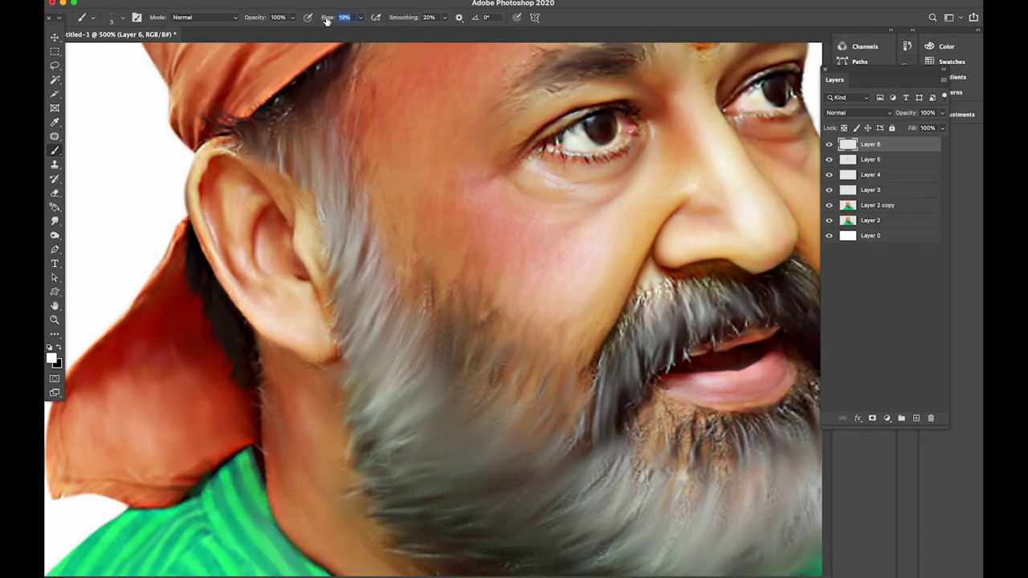
left_click_drag(328, 17, 326, 19)
scroll(434, 310, "down", 1)
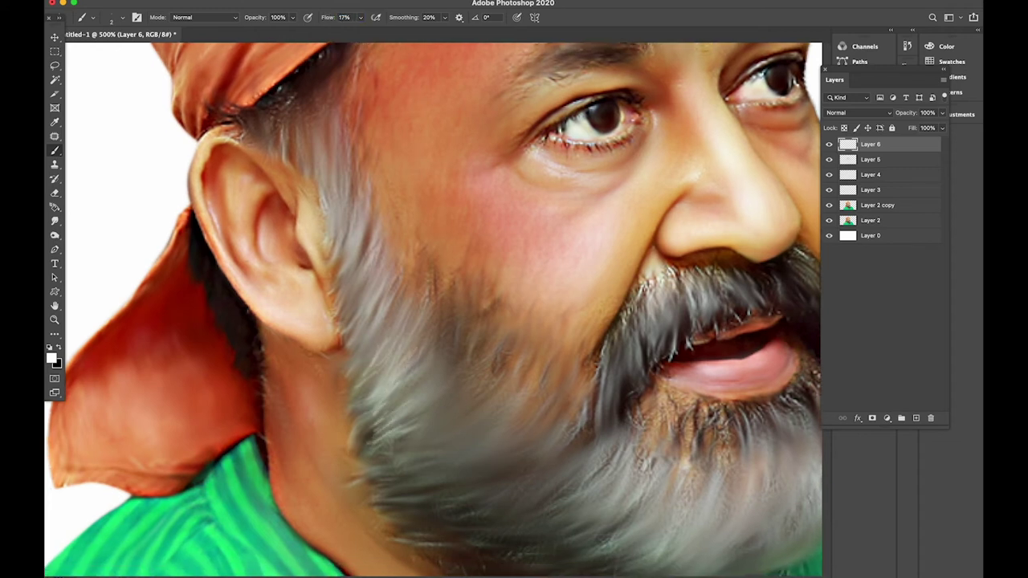
scroll(434, 310, "up", 3)
right_click(399, 302)
double_click(434, 506)
mouse_move(344, 191)
left_mouse_down()
mouse_move(349, 244)
mouse_move(347, 222)
left_mouse_up()
left_click_drag(370, 193, 383, 275)
left_click_drag(390, 223, 403, 383)
- Raise flow to 37% and add more faint hair strands near the ear
key("shift+3")
key("shift+7")
left_click_drag(408, 334, 432, 419)
left_click_drag(418, 385, 446, 439)
left_click_drag(381, 276, 389, 334)
left_click_drag(347, 172, 353, 257)
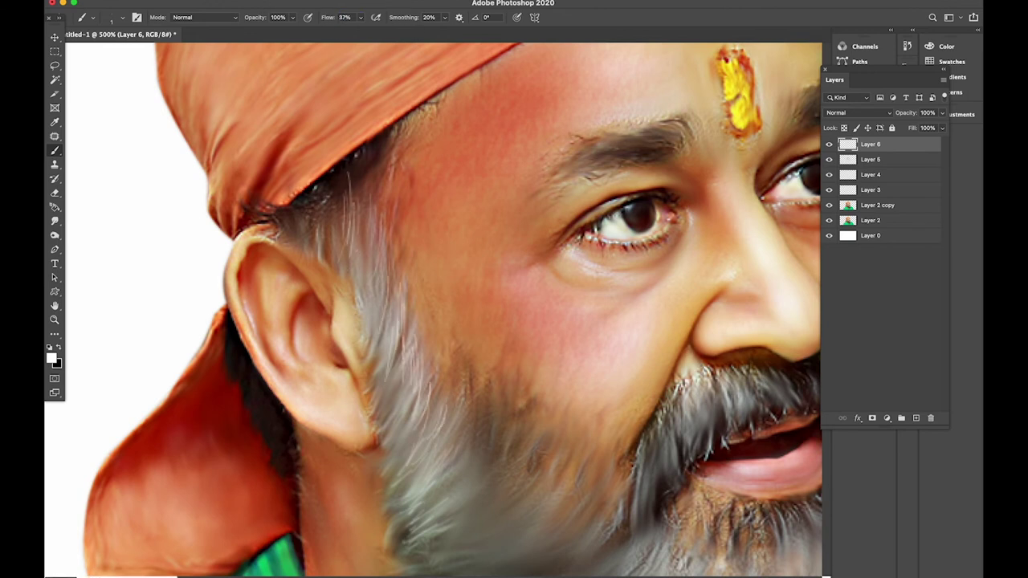
left_click_drag(358, 215, 362, 285)
left_click_drag(368, 231, 376, 323)
left_click_drag(372, 265, 381, 341)
- Brush light strands onto the beard below the ear, then at 12% flow along its edge
scroll(441, 309, "down", 3)
mouse_move(364, 201)
left_mouse_down()
mouse_move(373, 310)
mouse_move(408, 354)
left_mouse_up()
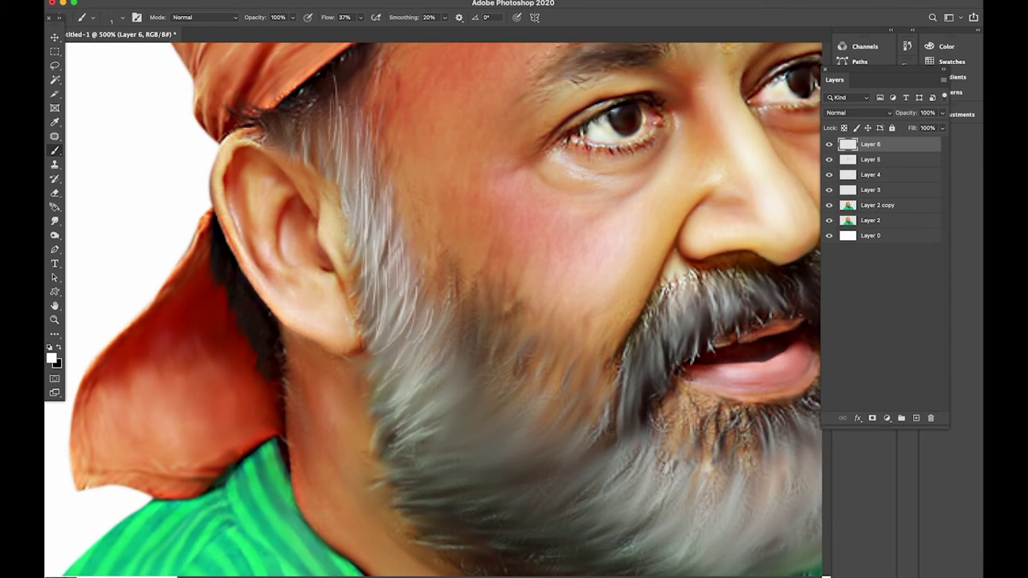
left_click_drag(392, 269, 401, 357)
left_click_drag(368, 313, 382, 397)
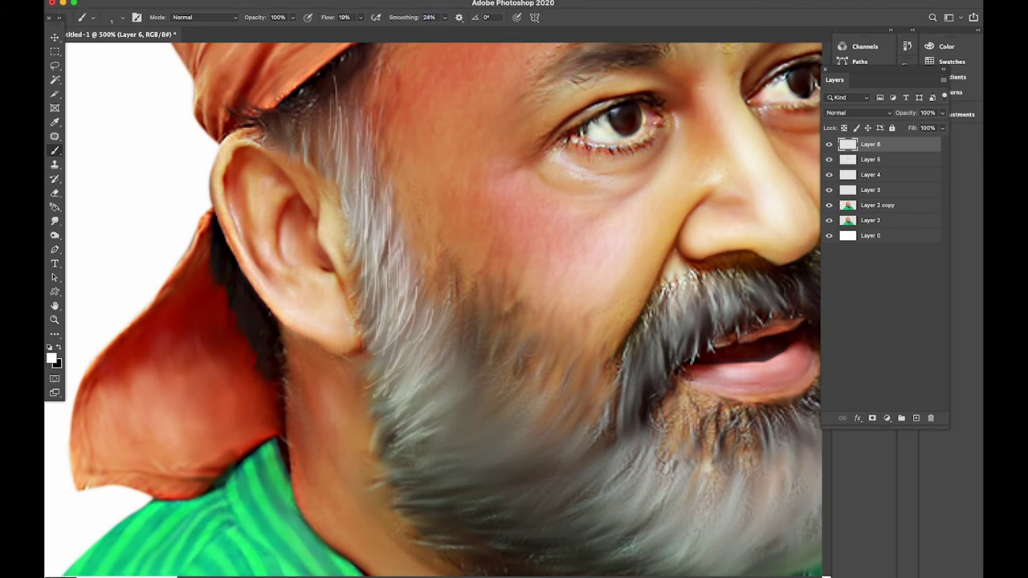
scroll(434, 309, "down", 2)
key("shift+1")
key("shift+2")
scroll(434, 309, "up", 1)
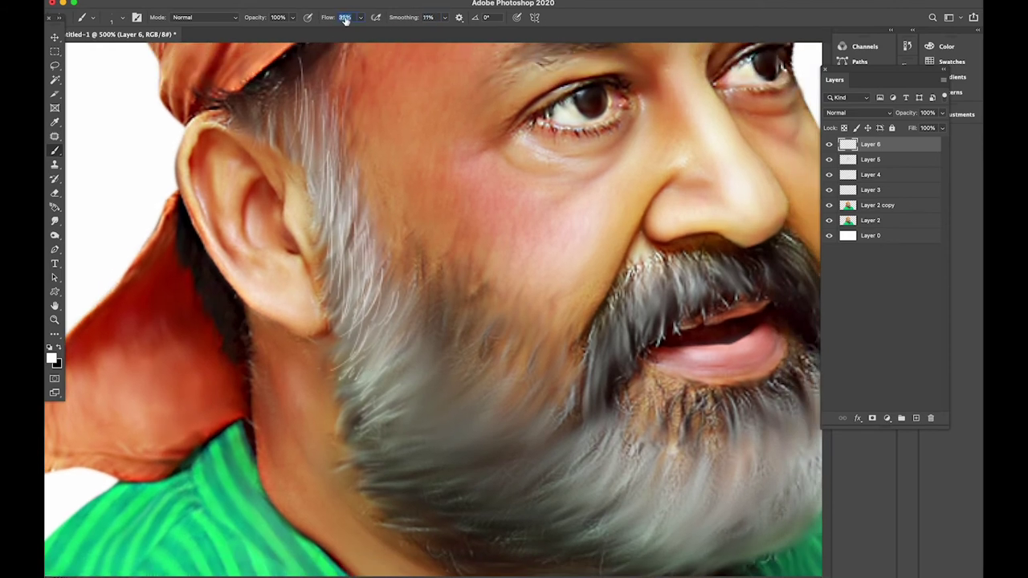
left_click_drag(345, 435, 353, 415)
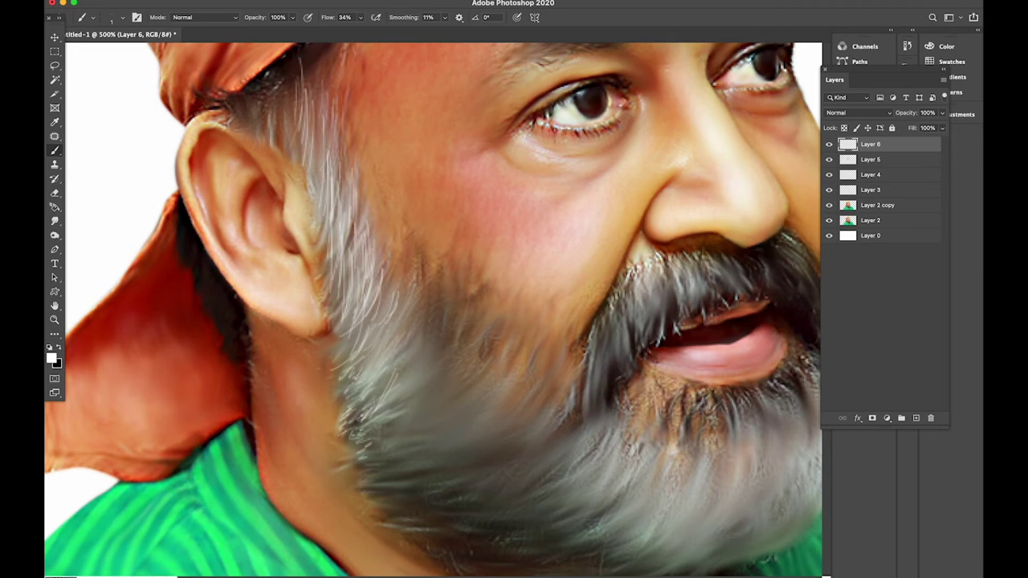
- Paint thin bright hairs into the moustache and the right side of the beard
scroll(434, 309, "down", 3)
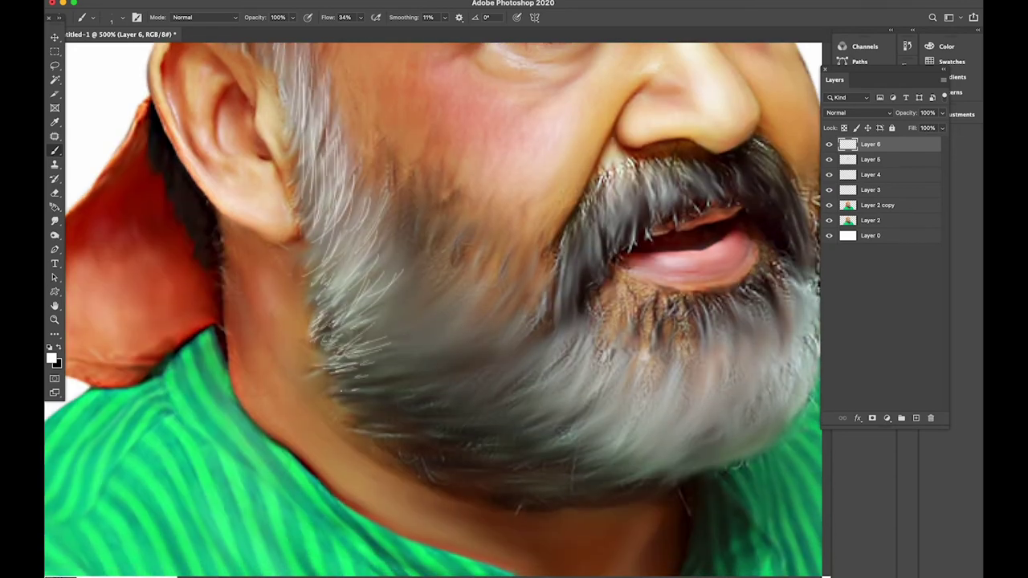
scroll(404, 395, "right", 2)
scroll(404, 396, "up", 1)
scroll(498, 360, "right", 1)
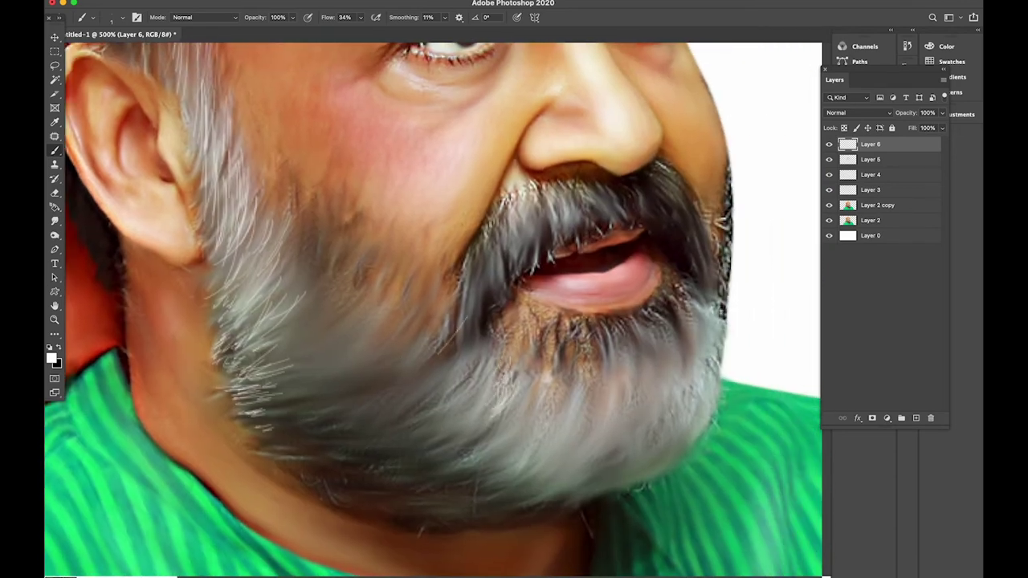
scroll(434, 309, "right", 2)
scroll(434, 309, "up", 1)
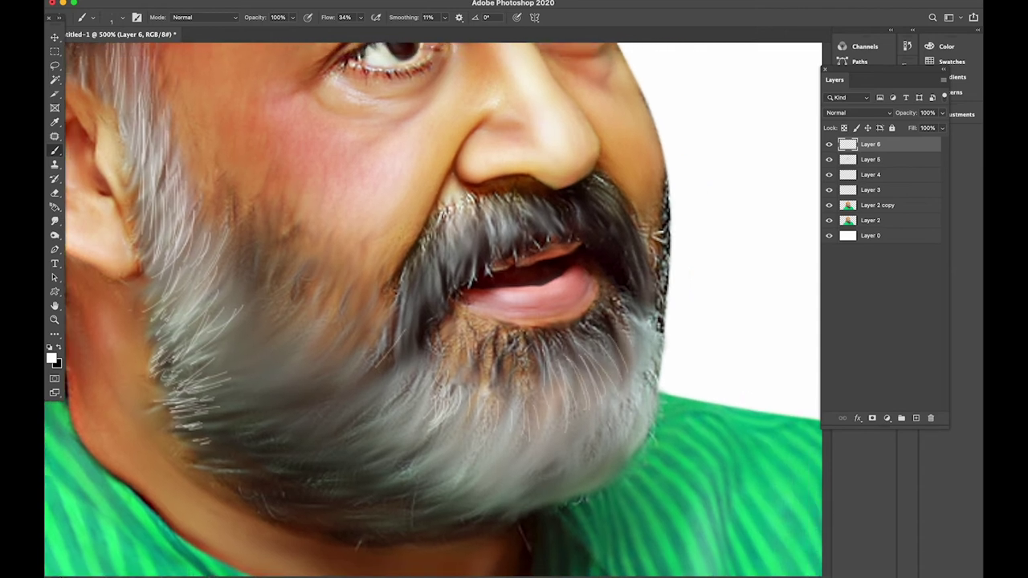
scroll(434, 309, "right", 1)
scroll(434, 309, "down", 1)
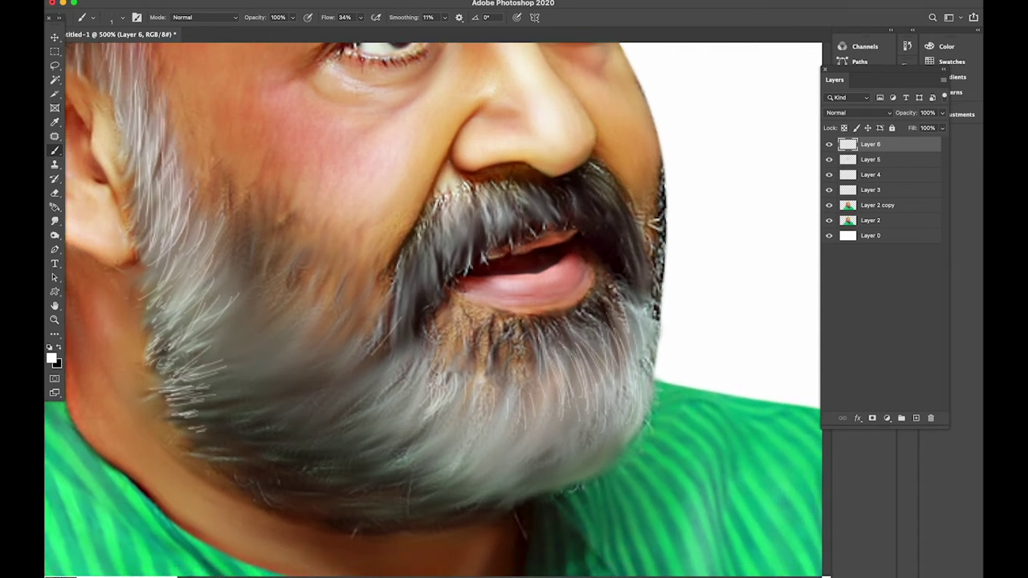
scroll(433, 309, "down", 1)
scroll(433, 309, "left", 2)
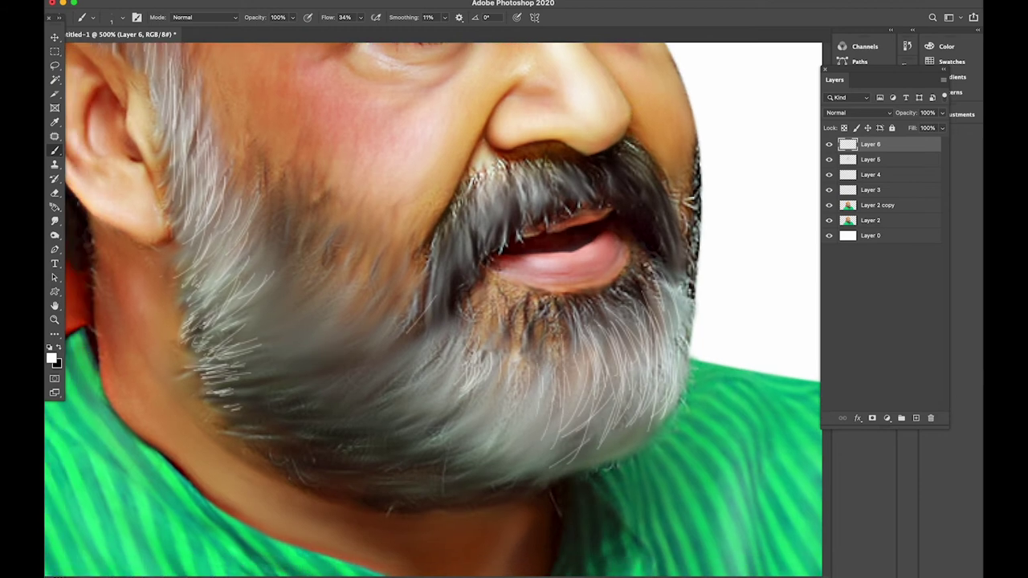
scroll(434, 310, "up", 4)
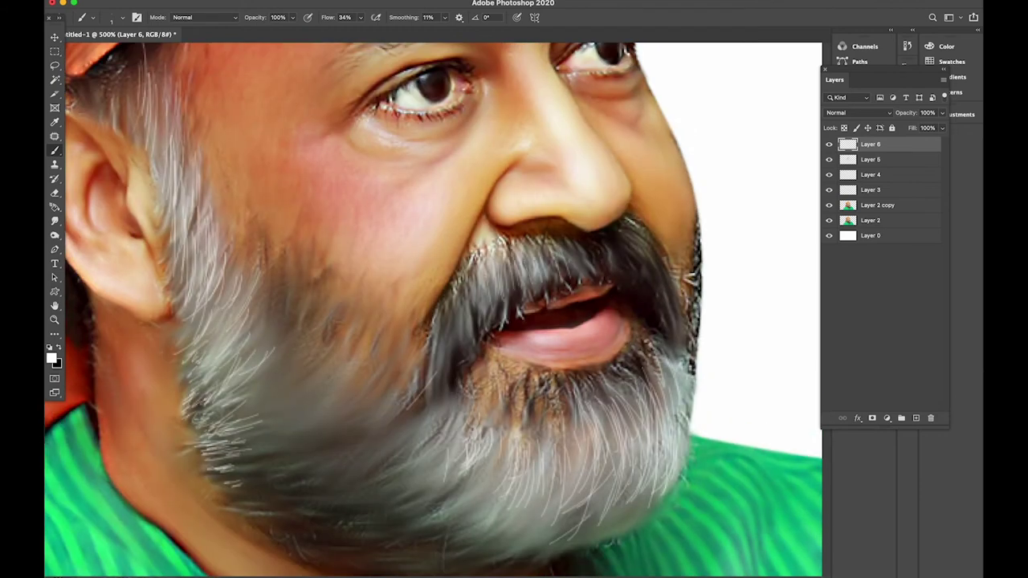
left_click_drag(499, 270, 499, 310)
left_click_drag(472, 286, 472, 326)
left_click_drag(454, 320, 454, 361)
left_click_drag(442, 343, 442, 378)
left_click_drag(667, 251, 671, 322)
left_click_drag(655, 271, 659, 314)
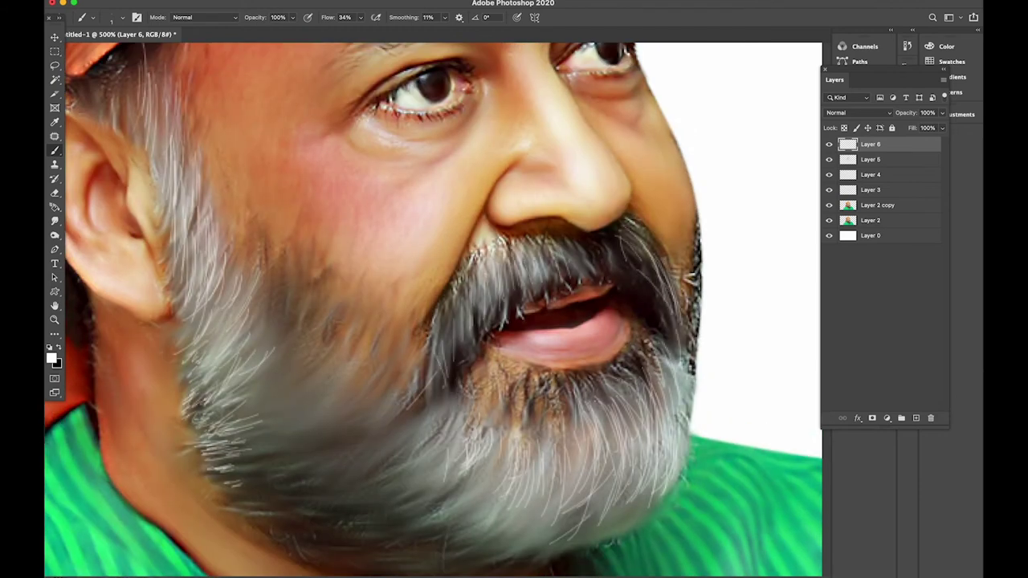
- Add bright strands along the lower beard edge and pan around to review
scroll(433, 310, "down", 3)
left_click_drag(562, 449, 571, 507)
left_click_drag(603, 454, 614, 494)
left_click_drag(655, 440, 671, 482)
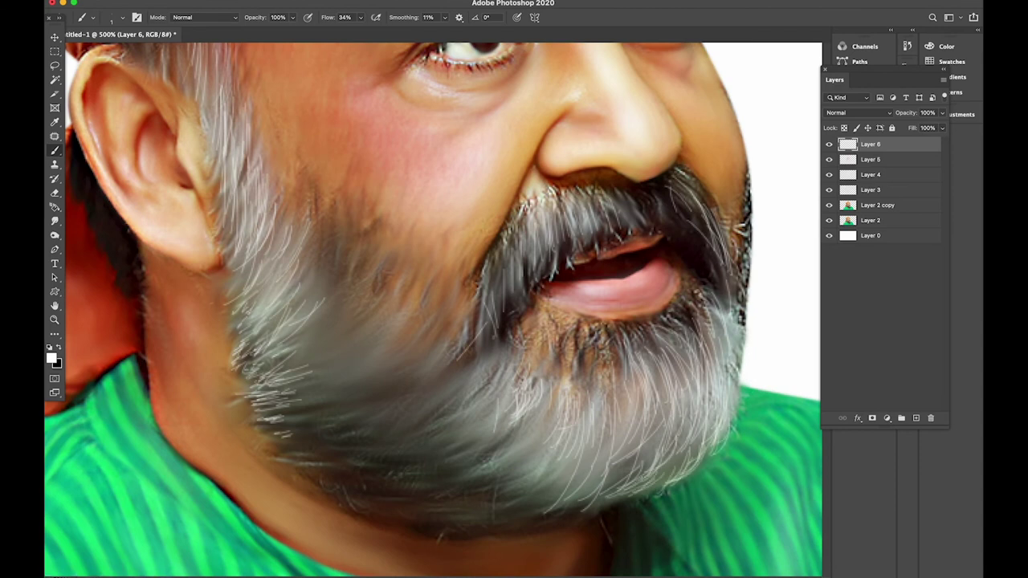
scroll(434, 310, "down", 3)
scroll(636, 459, "left", 1)
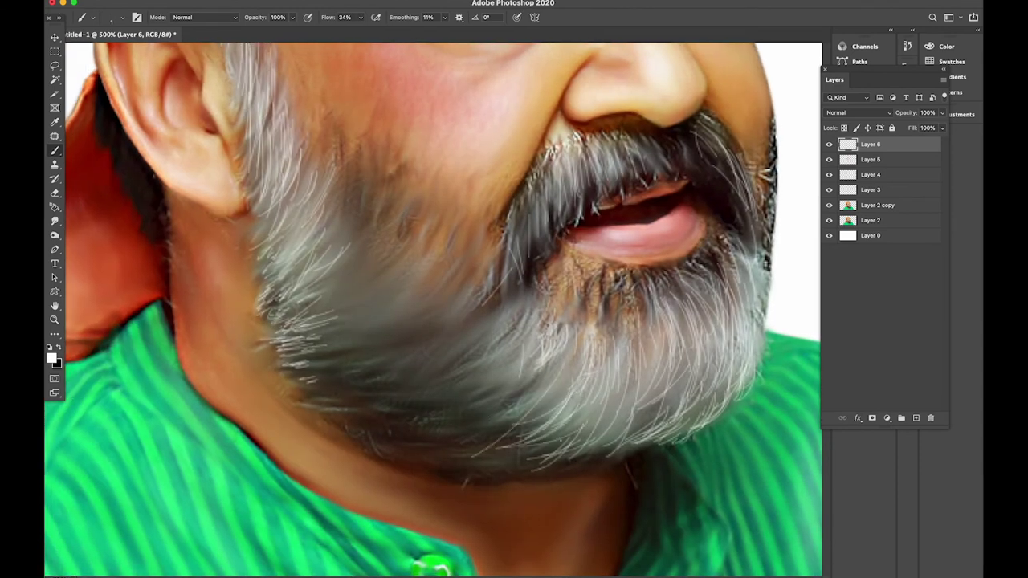
scroll(636, 460, "left", 5)
scroll(636, 460, "right", 2)
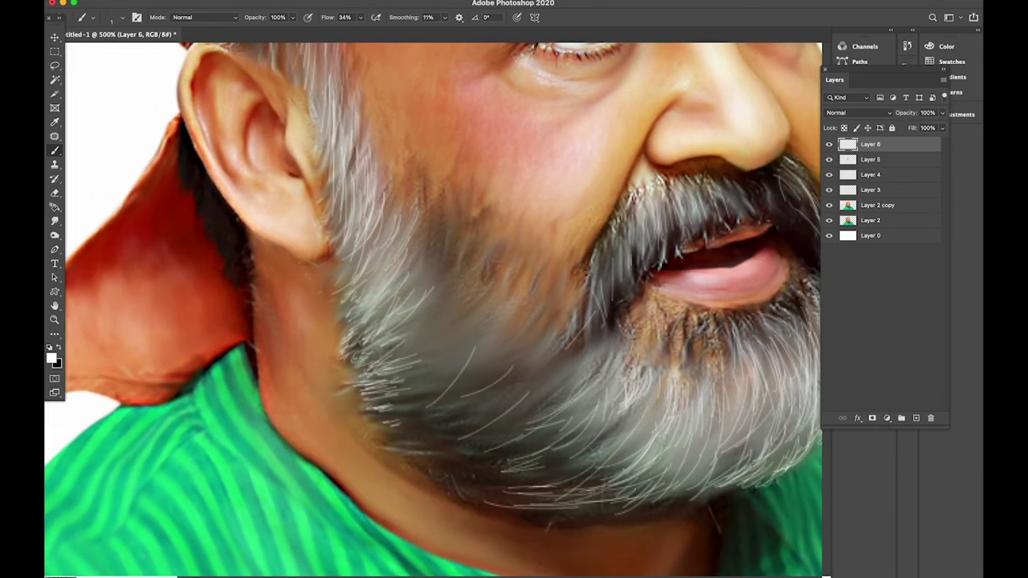
scroll(636, 459, "up", 5)
scroll(596, 342, "down", 4)
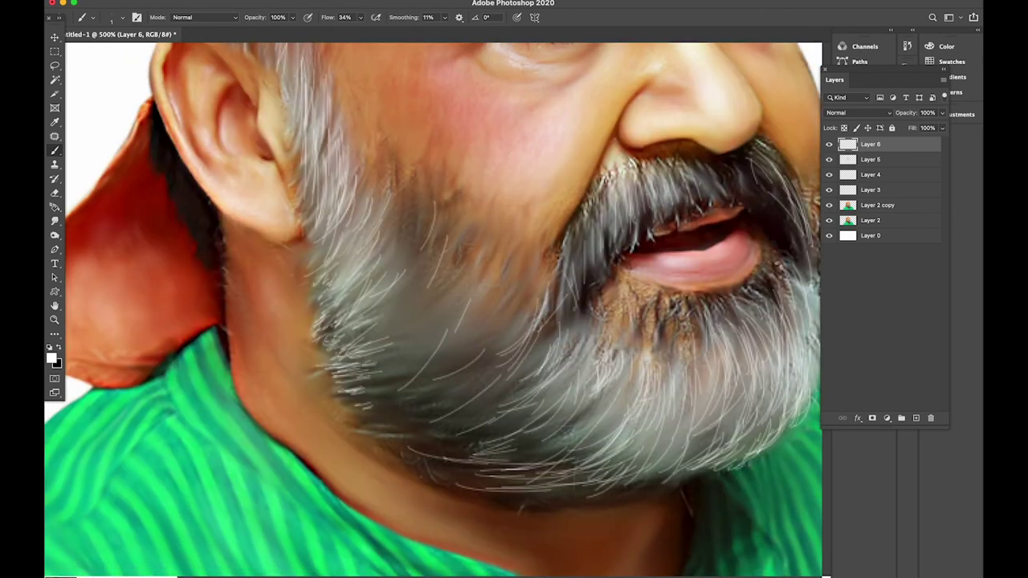
- Zoom in on the forehead and add a dark hair stroke to the right eyebrow
key("ctrl+0")
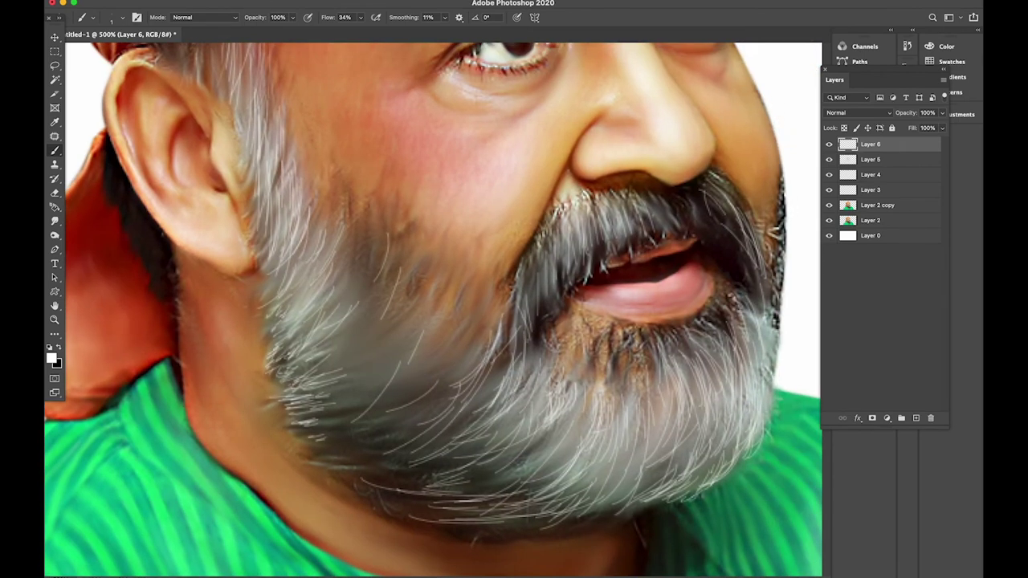
key("ctrl+plus")
key("ctrl+plus")
key("ctrl+plus")
key("e")
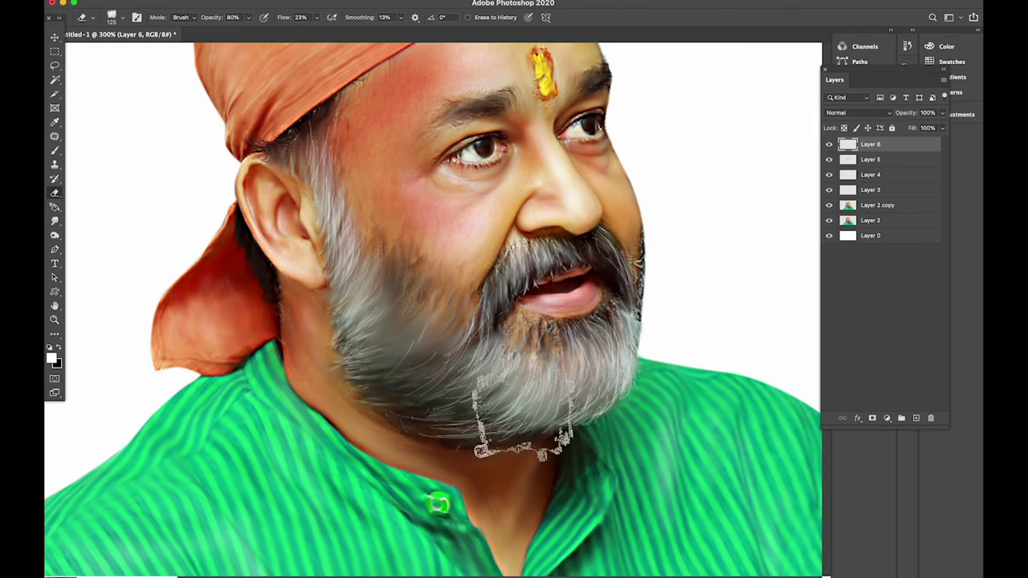
key("b")
key("ctrl+plus")
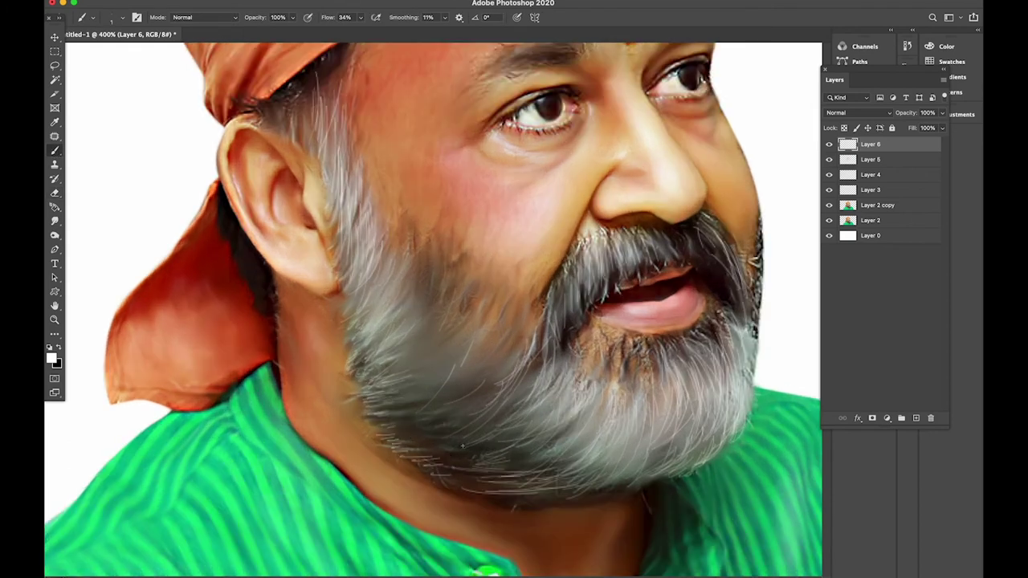
scroll(414, 448, "up", 5)
scroll(425, 349, "up", 5)
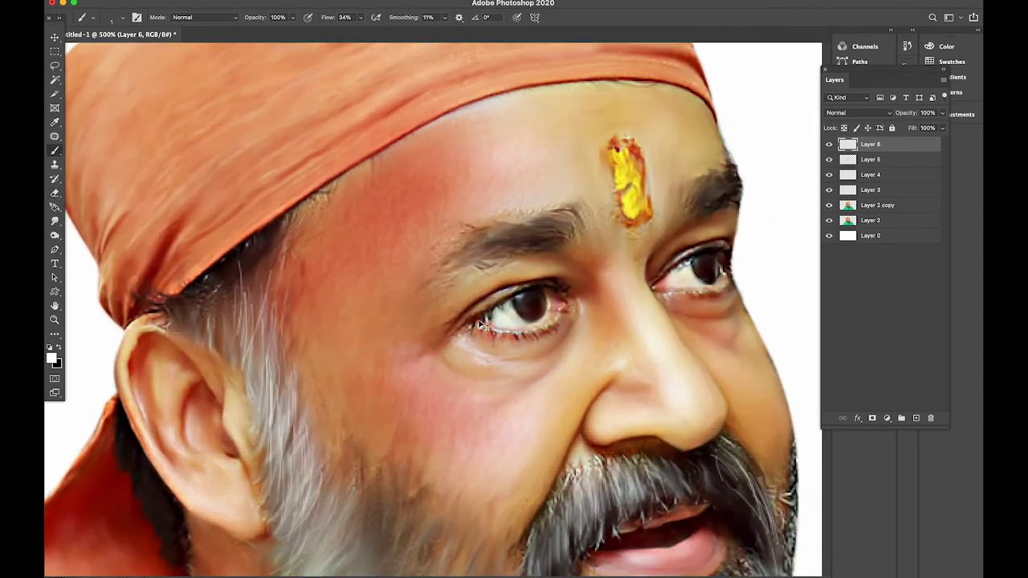
key("ctrl+plus")
key("ctrl+plus")
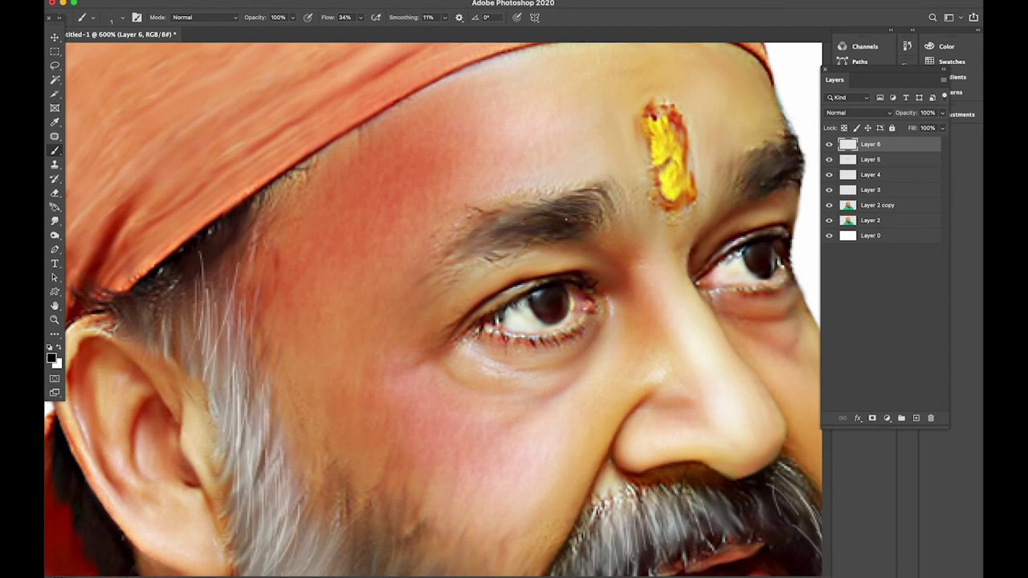
scroll(434, 309, "right", 6)
scroll(434, 310, "up", 2)
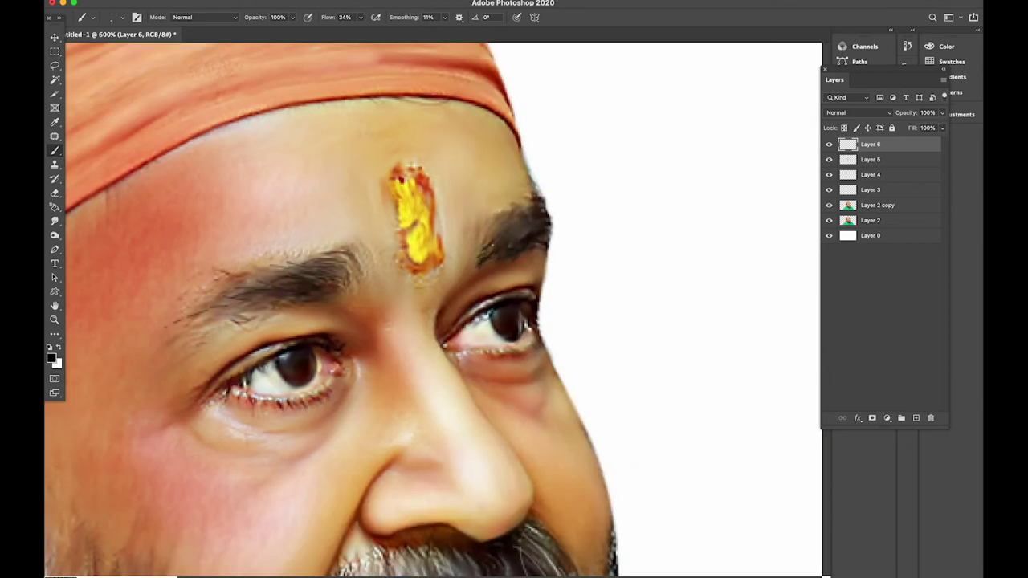
left_click_drag(482, 241, 476, 254)
scroll(472, 262, "down", 5)
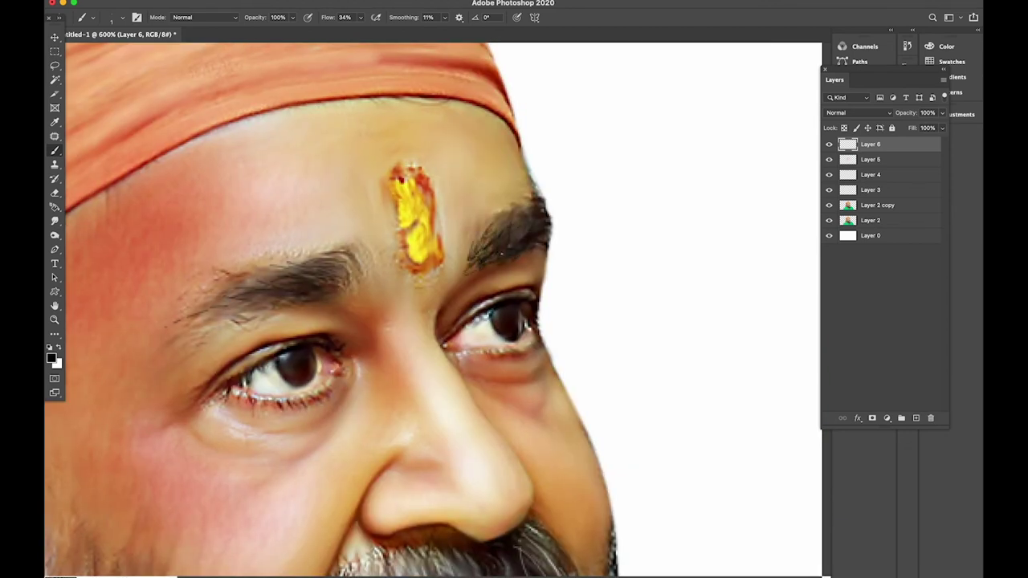
scroll(643, 126, "up", 4)
- Add empty Layer 7 at the top of the stack and return to the Brush
key("e")
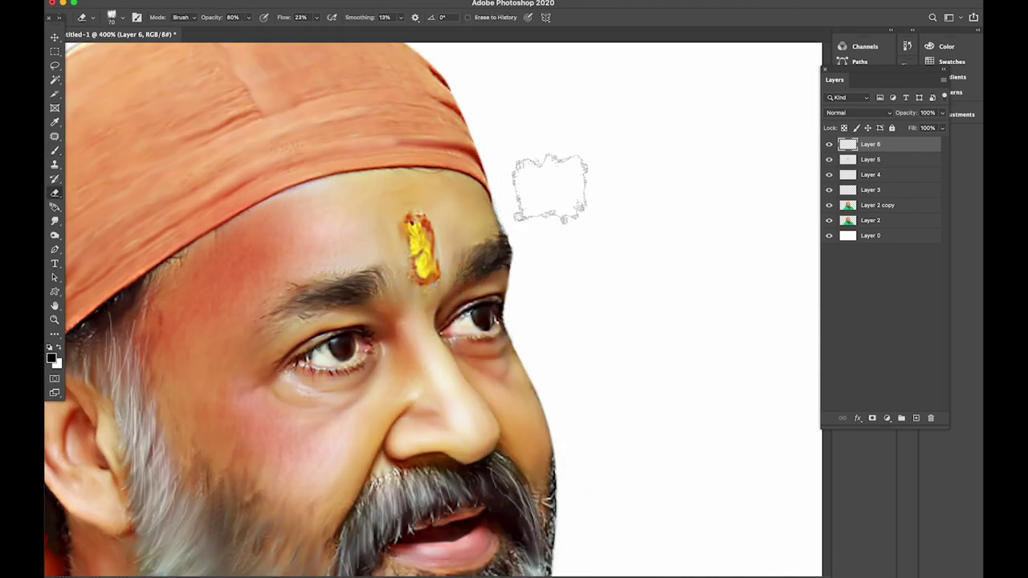
key("ctrl+shift+alt+n")
scroll(430, 313, "up", 2)
key("b")
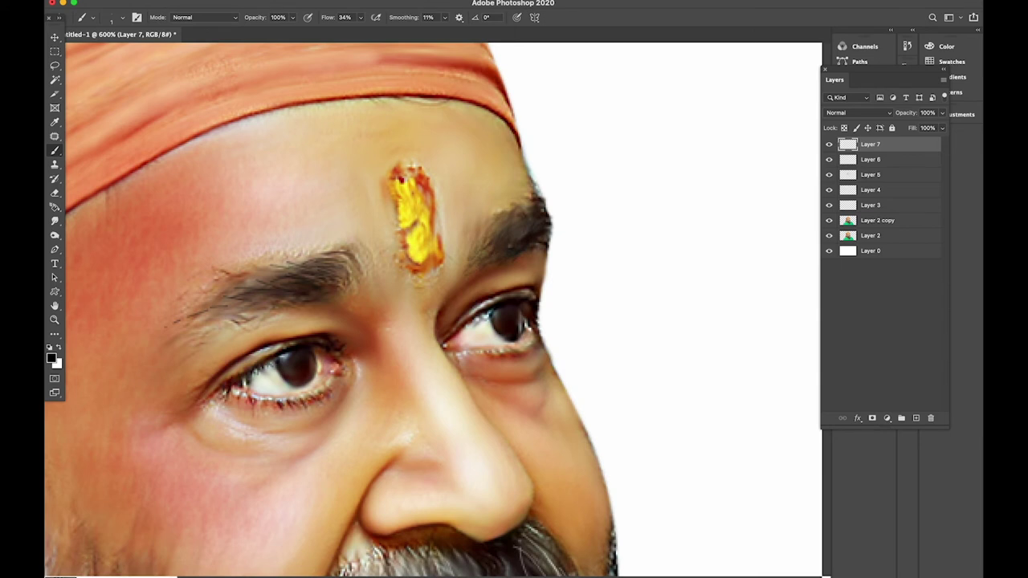
scroll(434, 309, "right", 3)
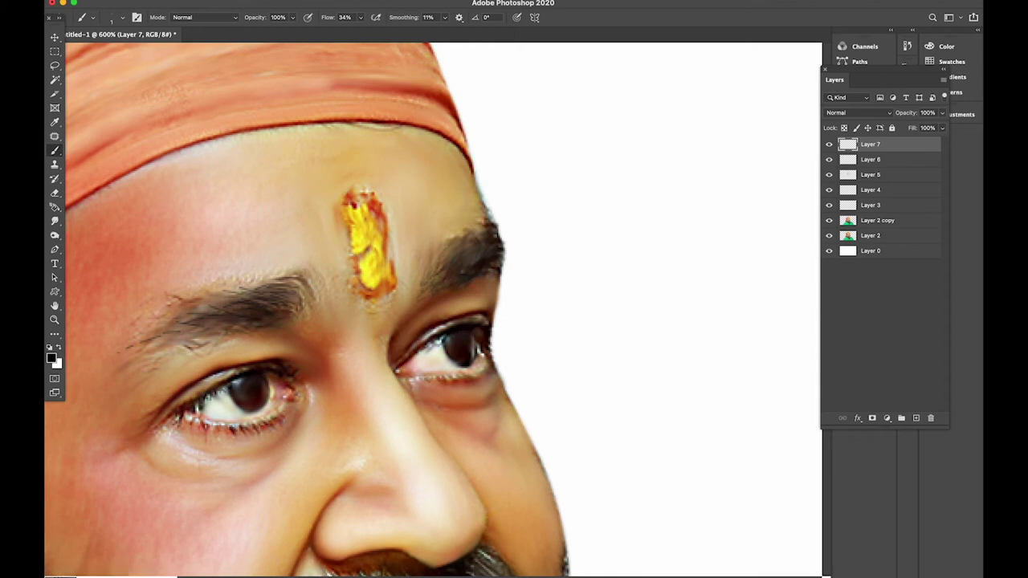
- On a new Layer 8, paint both irises in teal
scroll(466, 376, "left", 5)
scroll(466, 376, "down", 3)
left_click(917, 418)
left_click(51, 358)
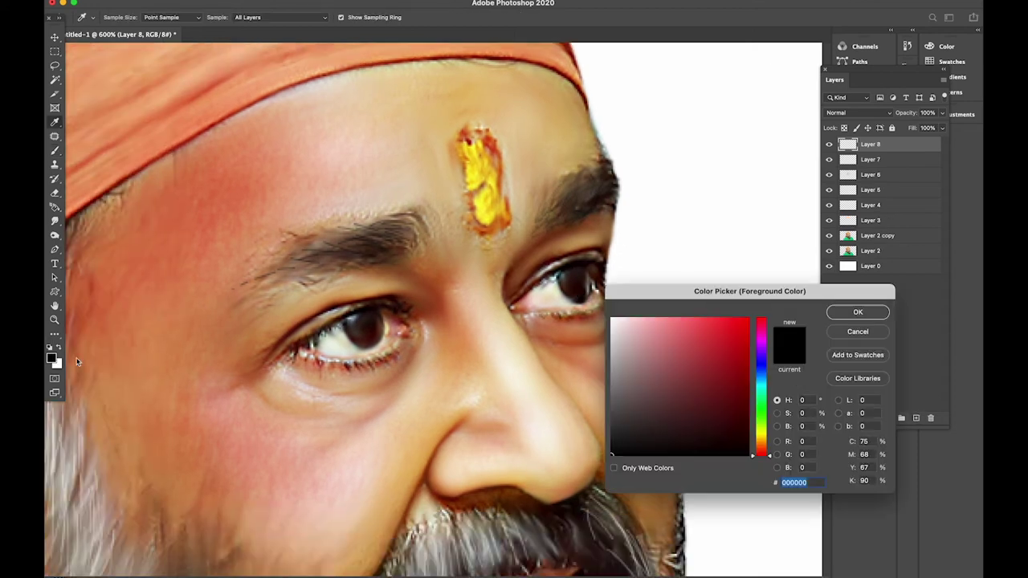
left_click(737, 358)
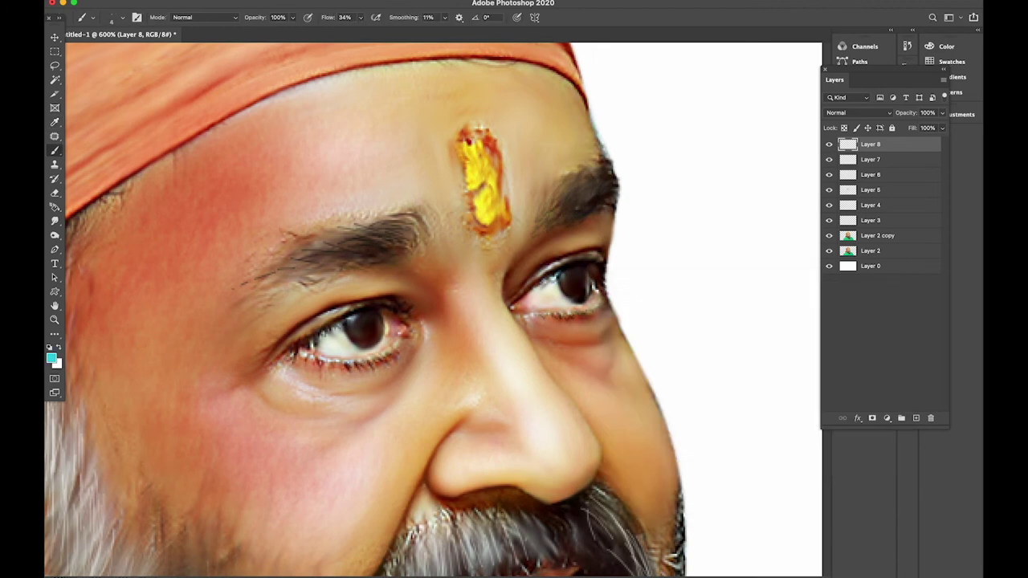
left_click(858, 312)
key("b")
left_click_drag(363, 331, 366, 338)
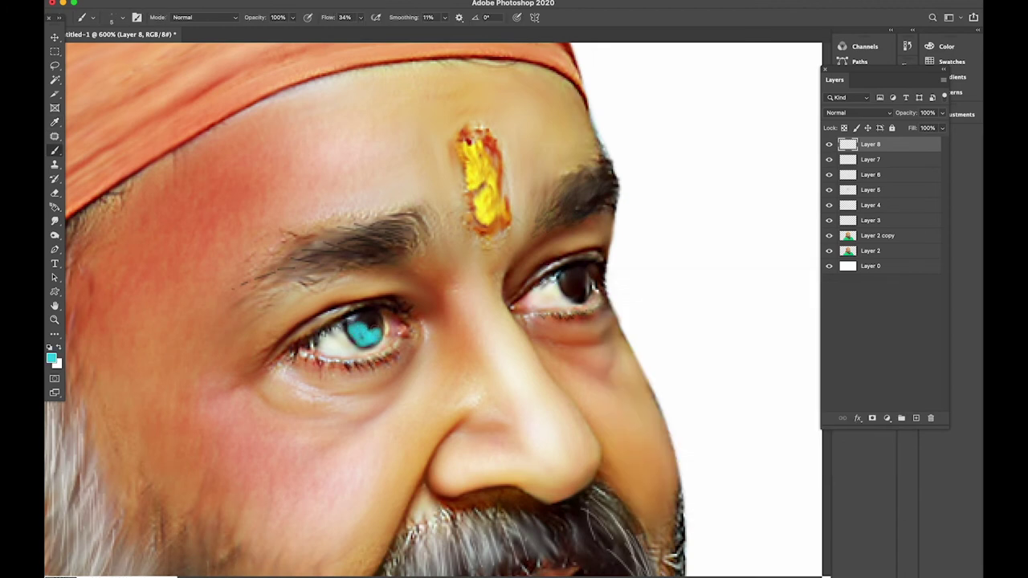
left_click_drag(571, 283, 570, 289)
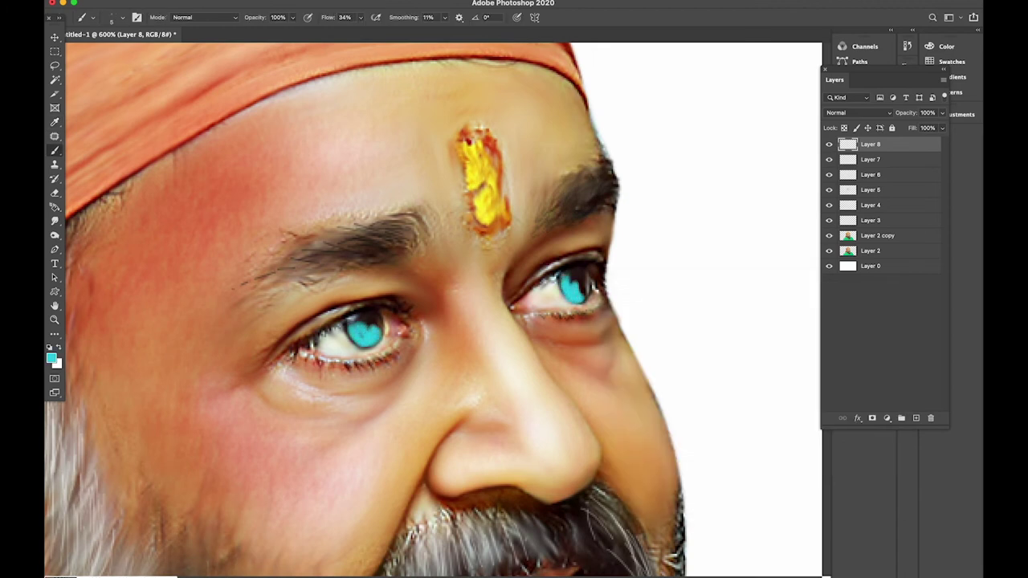
- Erase the excess teal spilling around the left and right irises
key("e")
mouse_move(376, 319)
left_mouse_down()
mouse_move(366, 336)
mouse_move(371, 325)
left_mouse_up()
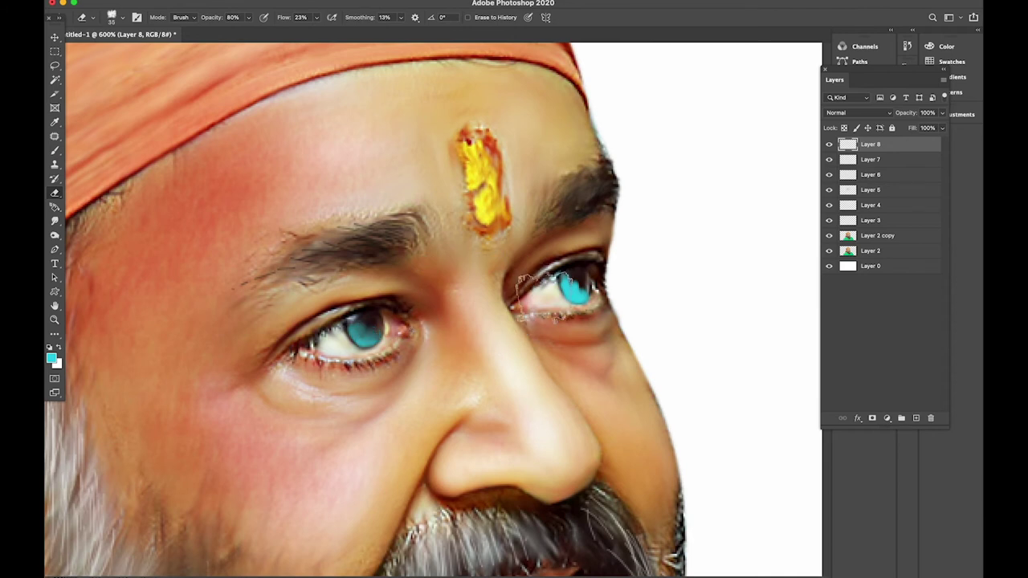
left_click_drag(586, 273, 585, 283)
key("ctrl+minus")
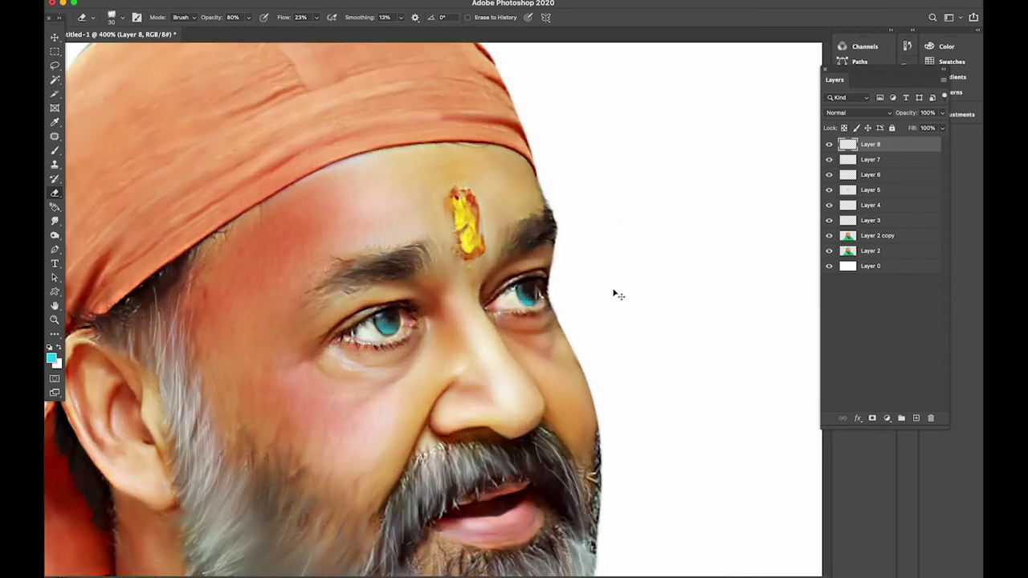
key("ctrl+plus")
- Give Layer 8 a blue Color Overlay layer style
double_click(911, 144)
left_click(572, 476)
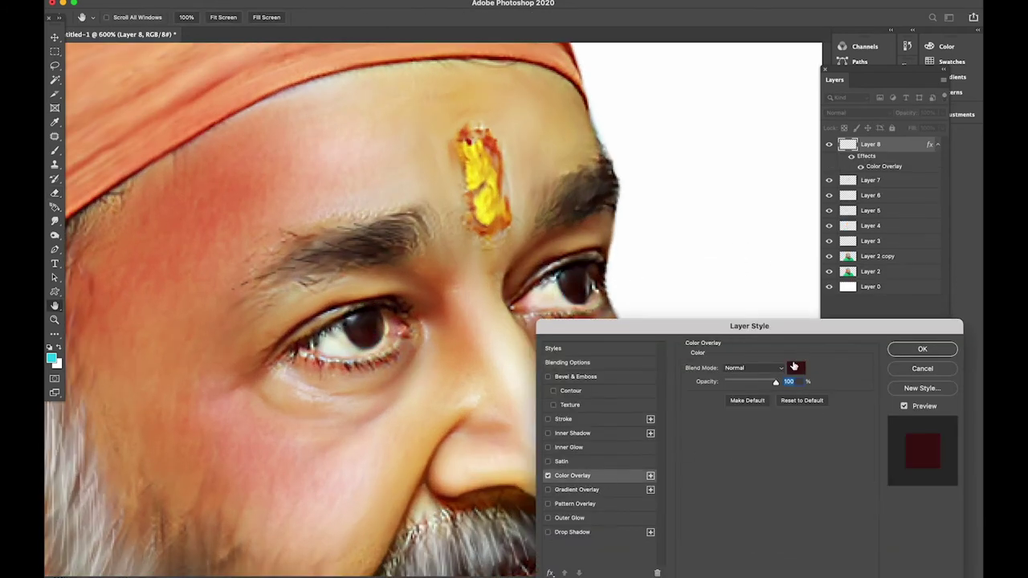
left_click(796, 367)
mouse_move(766, 424)
left_mouse_down()
mouse_move(763, 436)
mouse_move(763, 378)
left_mouse_up()
left_click(726, 354)
left_click(858, 312)
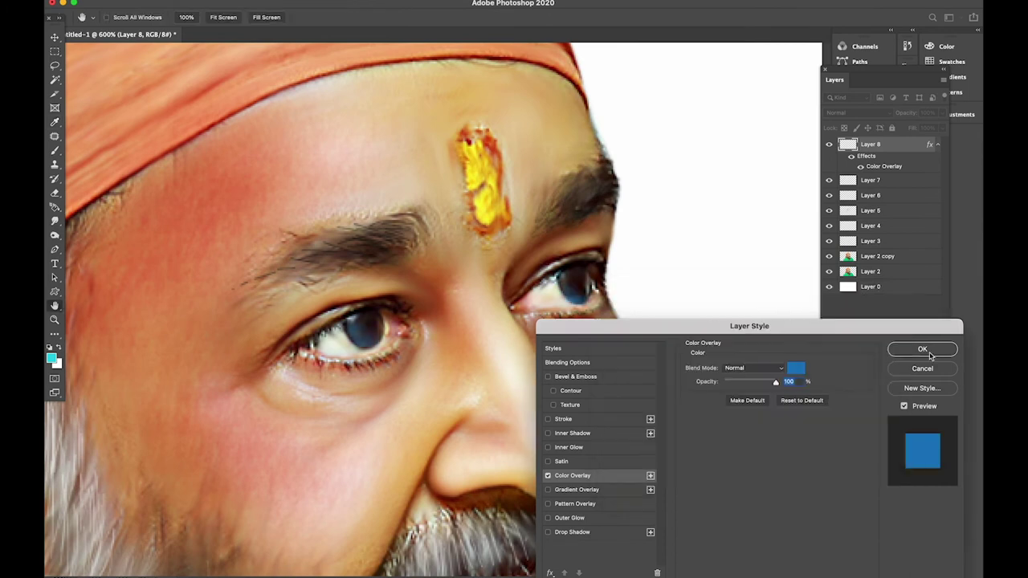
left_click(922, 349)
key("ctrl+minus")
key("ctrl+0")
- Pan over the face and load Layer 2 copy's figure outline as a selection
scroll(348, 195, "up", 5)
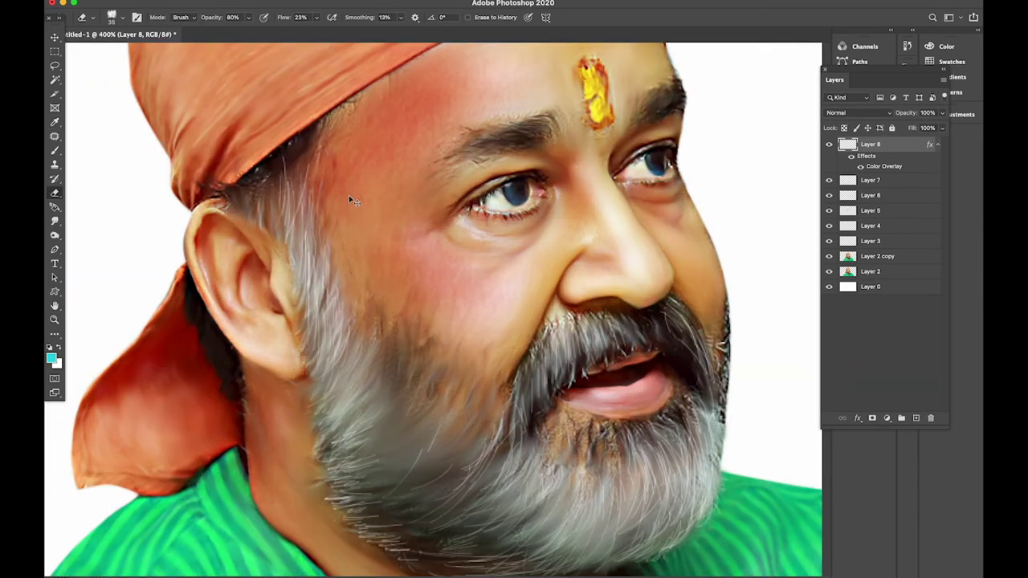
scroll(380, 241, "down", 2)
scroll(380, 240, "down", 1)
scroll(381, 241, "up", 1)
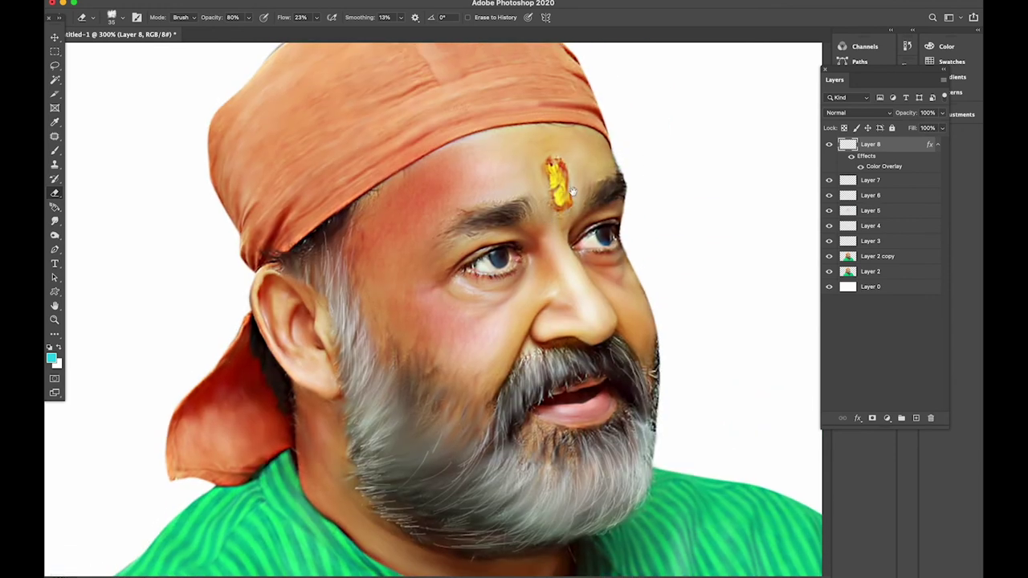
scroll(380, 241, "up", 1)
mouse_move(456, 235)
left_mouse_down()
mouse_move(458, 258)
mouse_move(484, 275)
left_mouse_up()
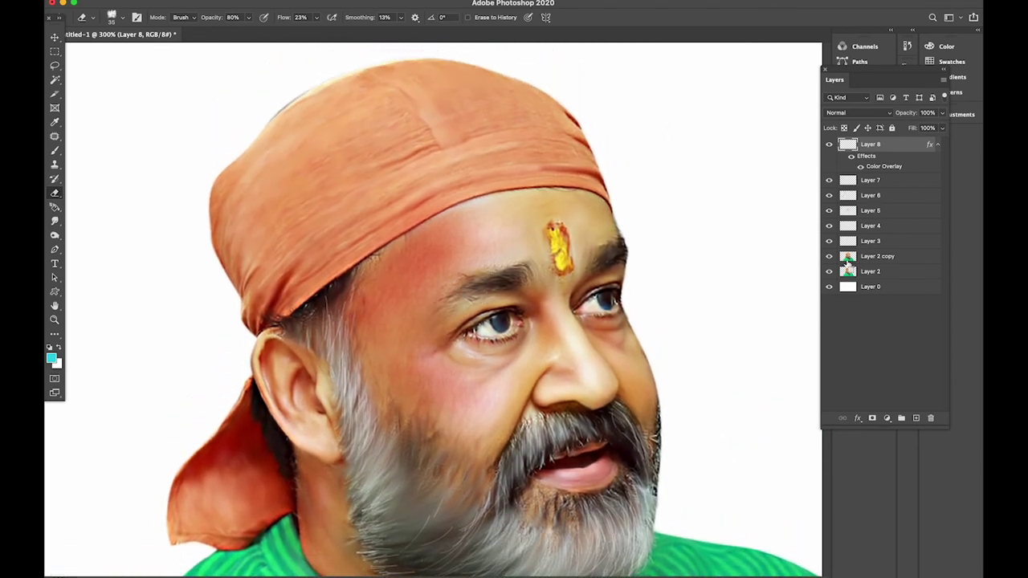
left_click(848, 258, "ctrl")
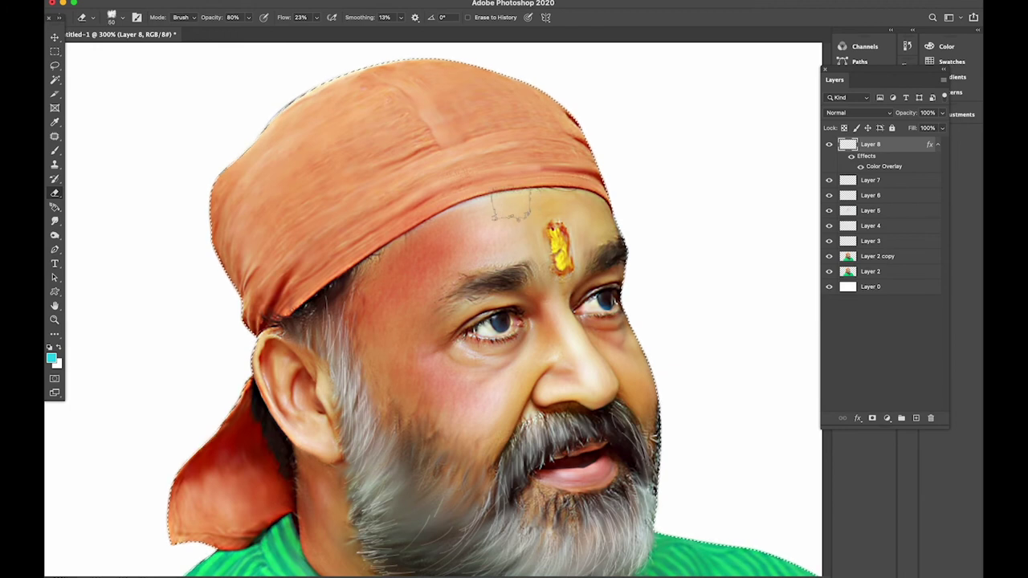
- Set up a hard round brush with a red foreground colour
key("b")
right_click(450, 311)
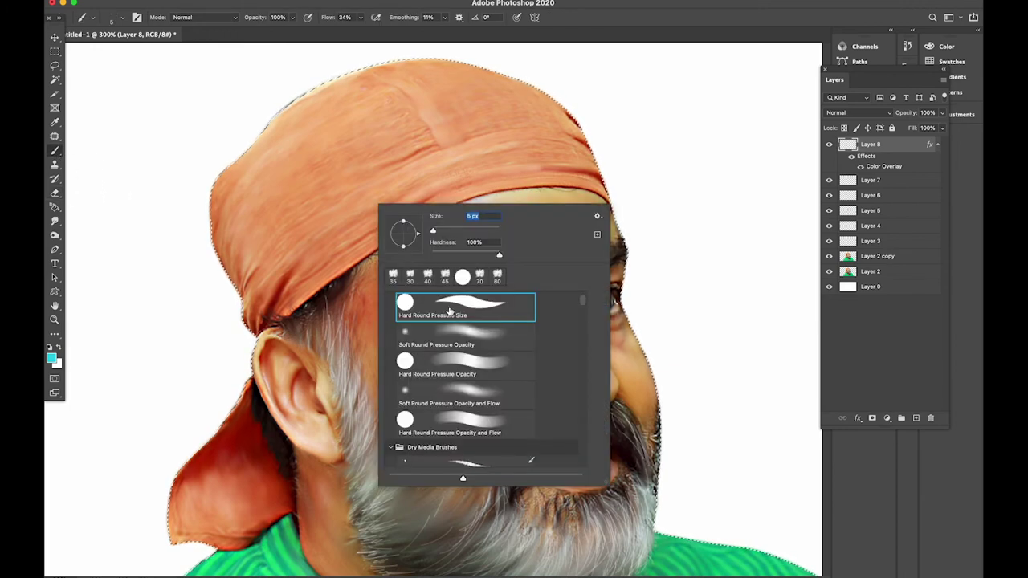
left_click(445, 276)
key("Return")
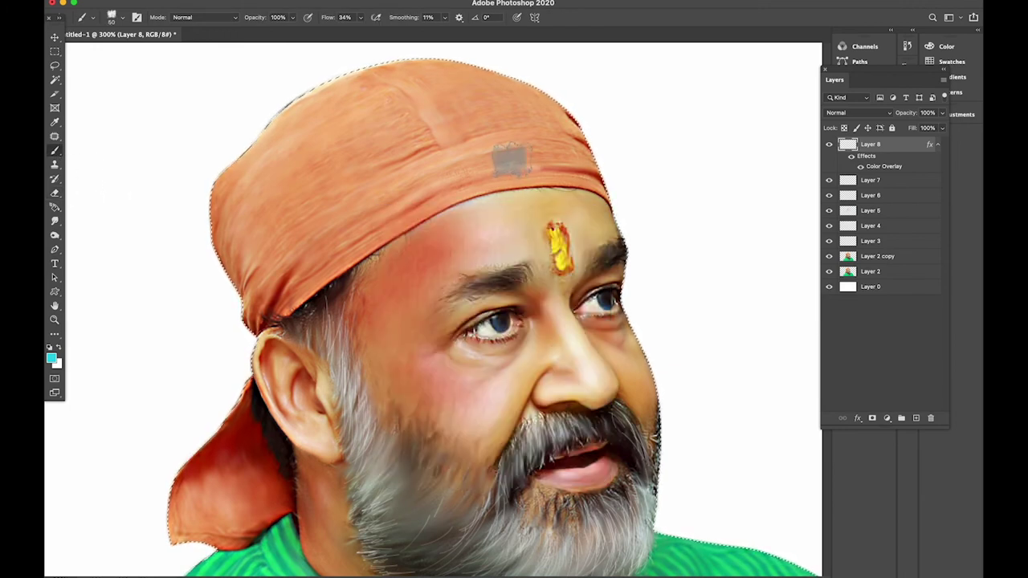
left_click(52, 358)
left_click(854, 310)
scroll(482, 176, "up", 2)
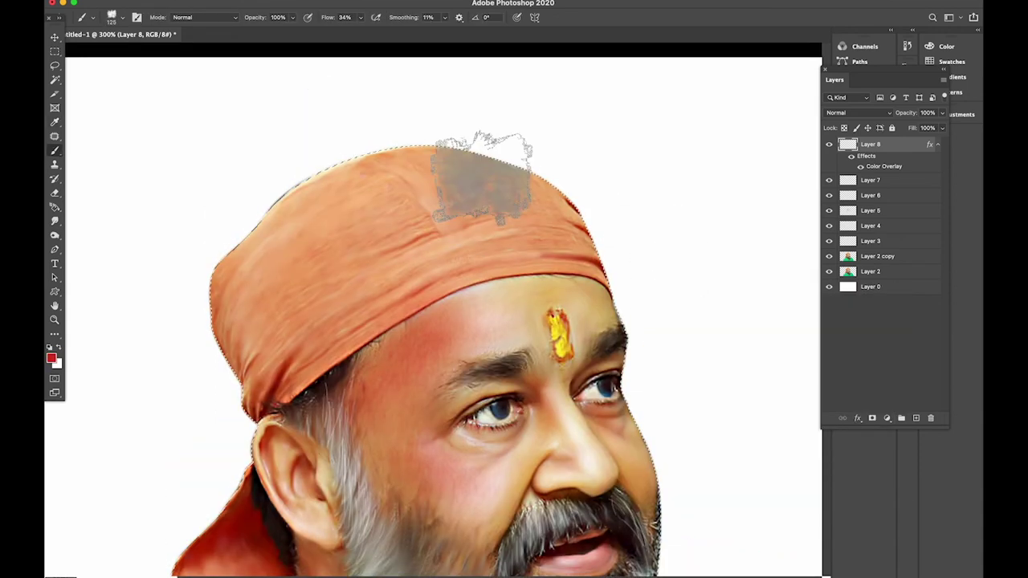
- Switch brush, adjust the red, and paint darker red over the bandana's top and left
right_click(482, 178)
scroll(450, 401, "down", 3)
left_click(437, 390)
key("Return")
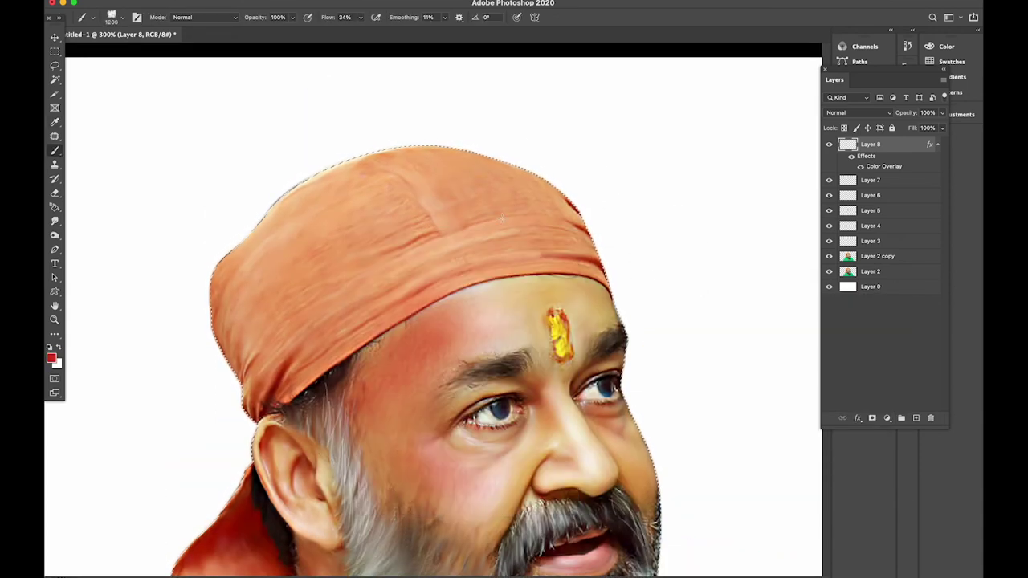
left_click(52, 358)
left_click(718, 351)
left_click(854, 310)
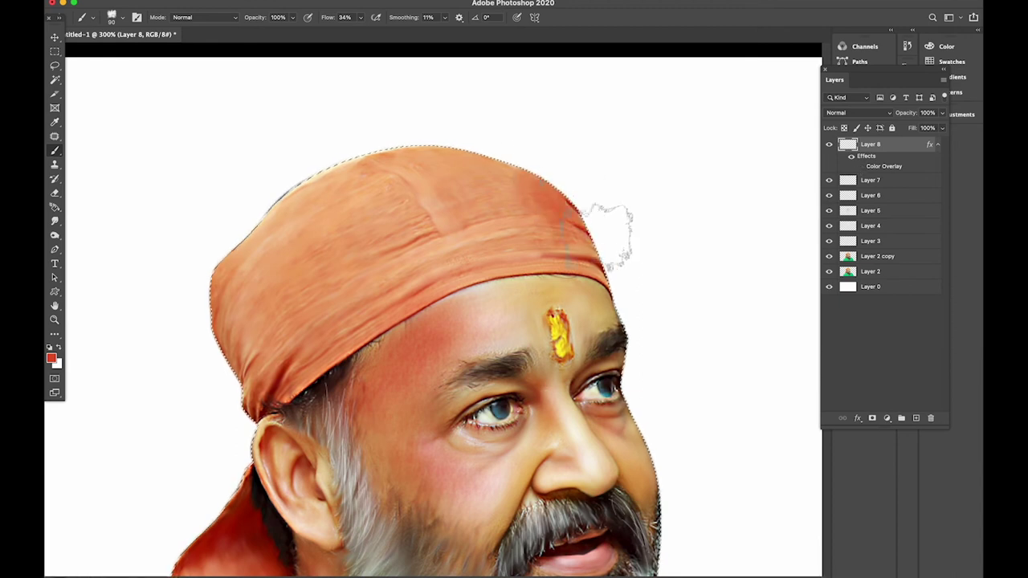
mouse_move(438, 121)
left_mouse_down()
mouse_move(337, 277)
mouse_move(285, 65)
left_mouse_up()
- Paint textured red over the bandana with a sampled brush at 72% opacity
right_click(371, 259)
key("Return")
key("7")
key("2")
scroll(401, 266, "down", 5)
right_click(406, 265)
scroll(482, 444, "down", 3)
scroll(482, 443, "down", 3)
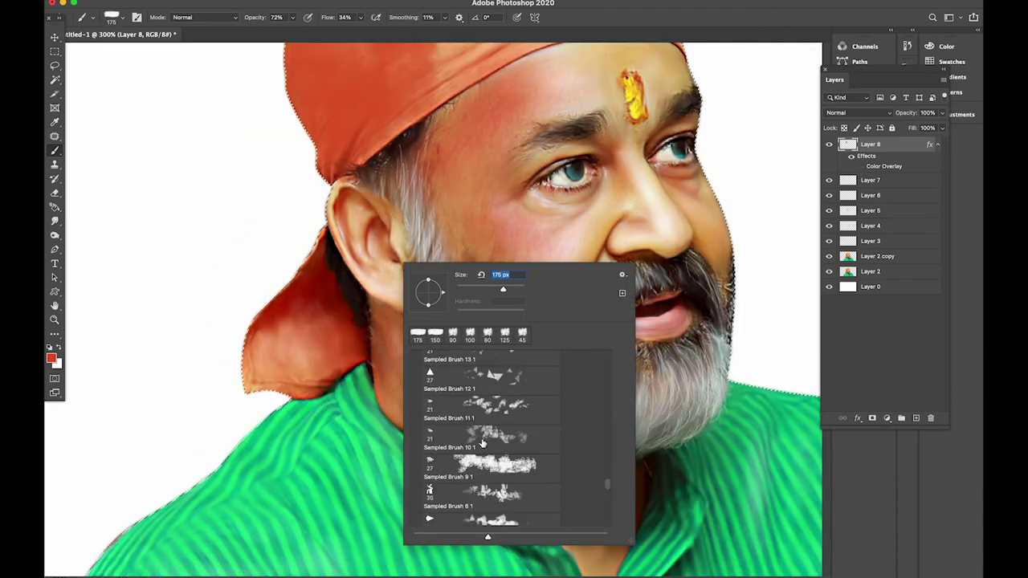
scroll(482, 443, "down", 3)
double_click(482, 443)
left_click_drag(356, 208, 341, 329)
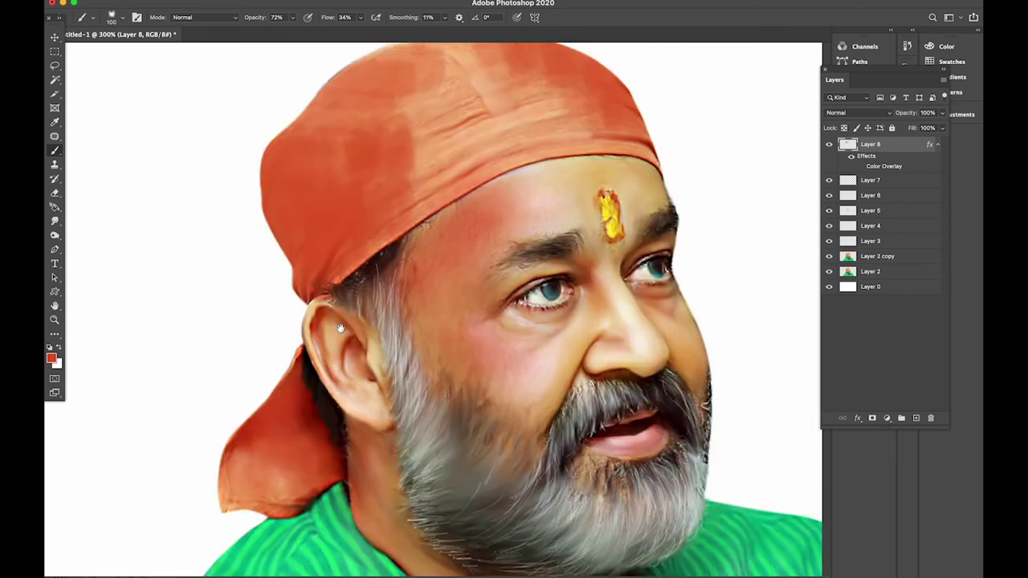
- Add darker red patches to the bandana
left_click(51, 359)
left_click(856, 310)
left_click_drag(562, 241, 554, 287)
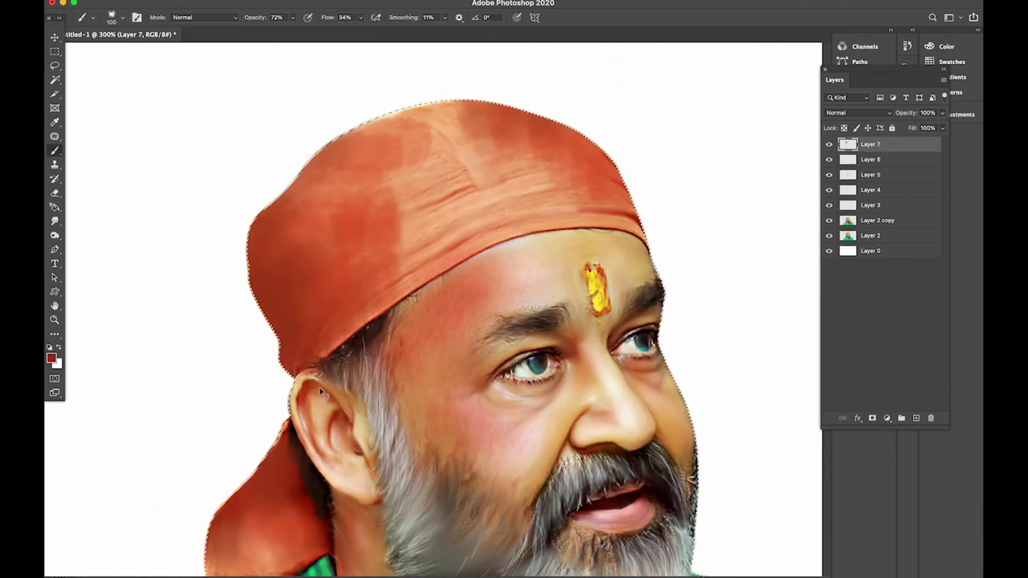
left_click_drag(619, 118, 615, 144)
- Bring the beard into view, add new Layer 9, and pick a darker red
left_click(55, 37)
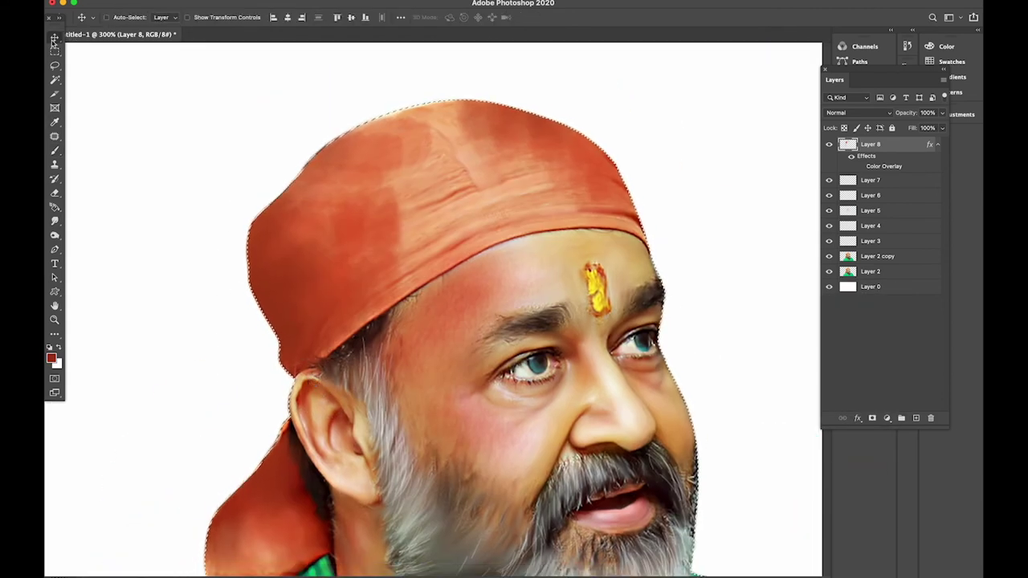
mouse_move(571, 498)
left_mouse_down()
mouse_move(555, 352)
mouse_move(519, 425)
mouse_move(523, 391)
left_mouse_up()
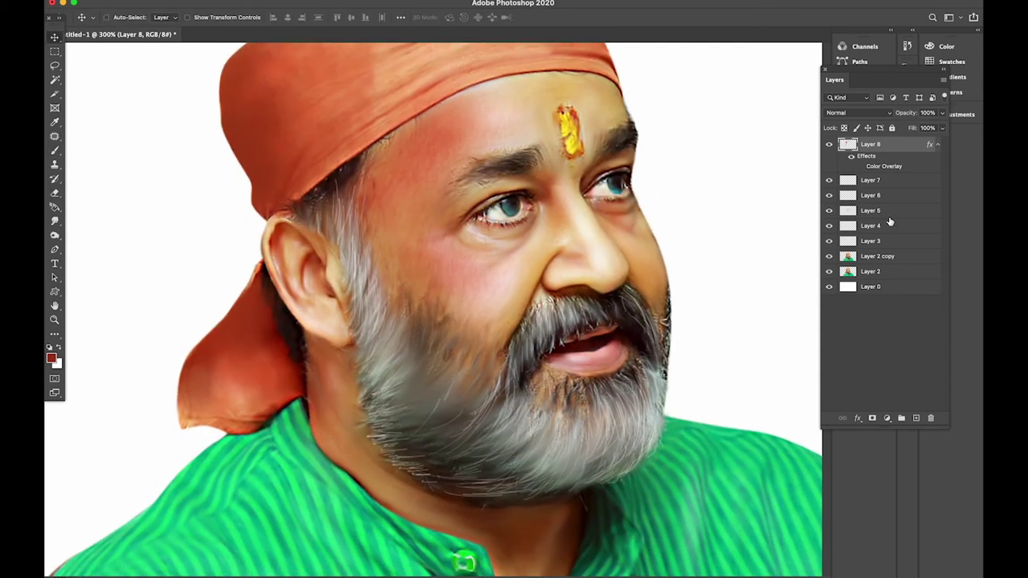
left_click(916, 419)
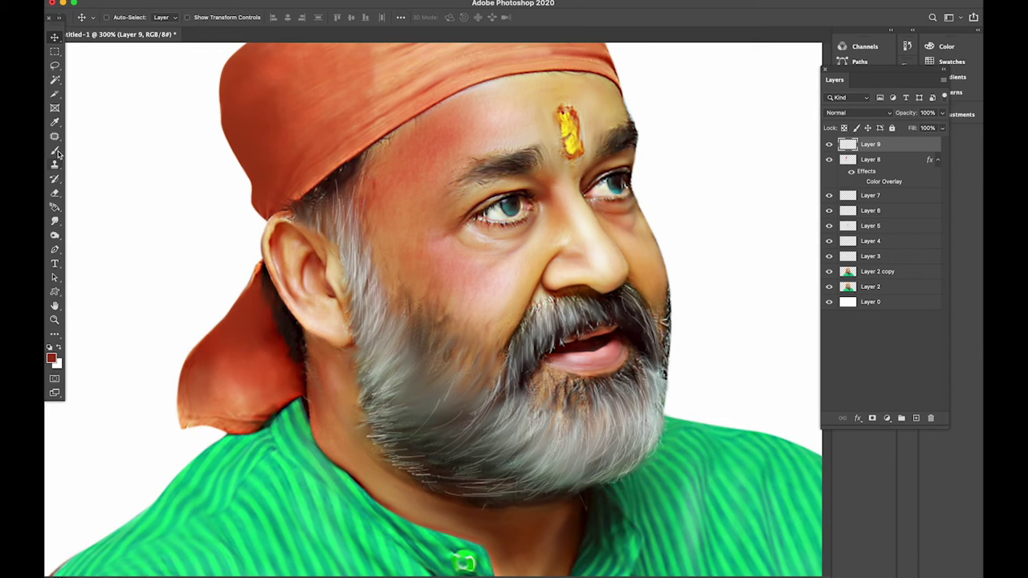
left_click(56, 151)
left_click(52, 358)
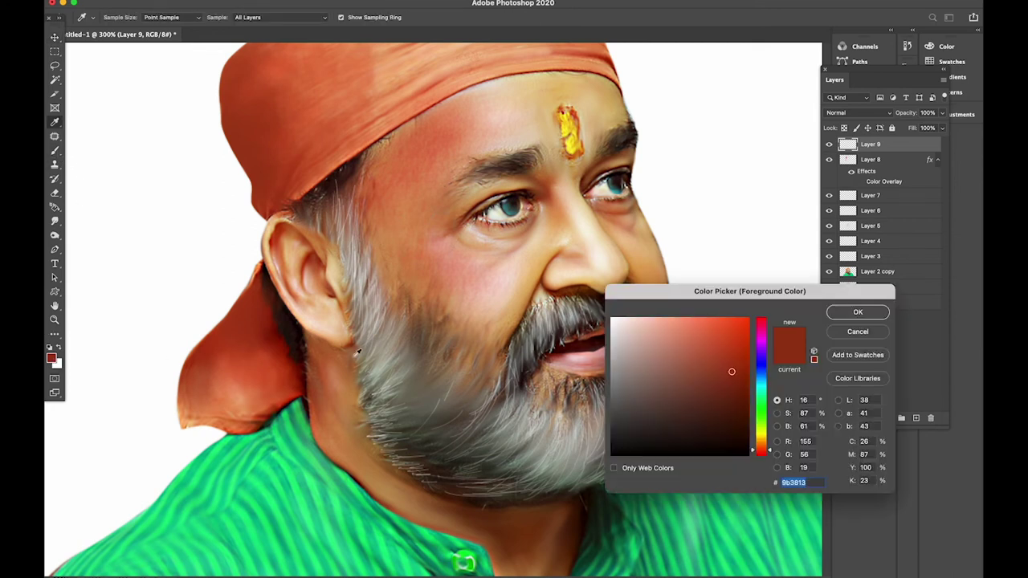
left_click(734, 401)
left_click(858, 311)
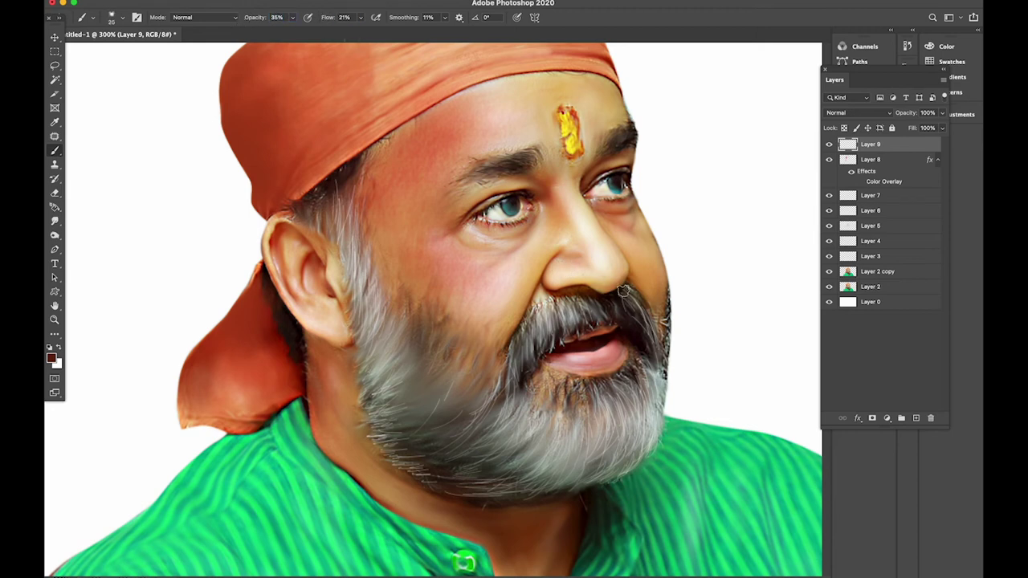
- Paint faint forehead strokes at brush size 25, then erase sketch marks around the nose tip
key("bracketright")
key("bracketright")
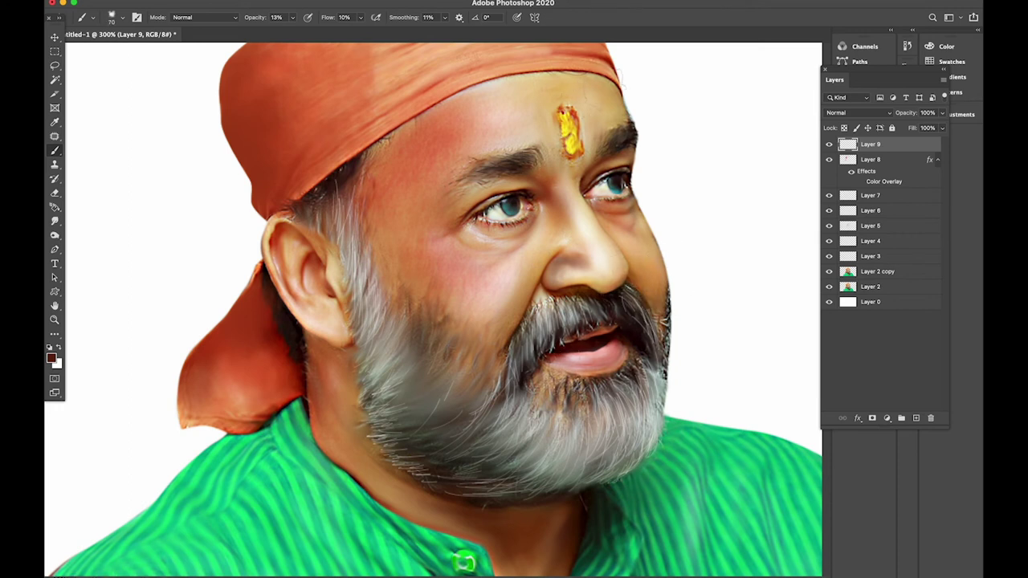
left_click_drag(530, 77, 570, 113)
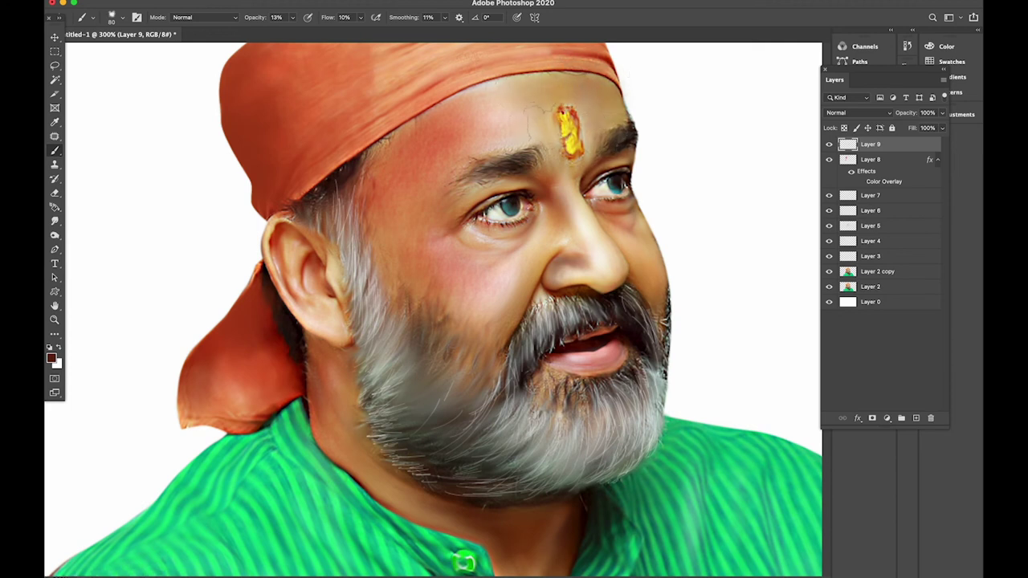
key("e")
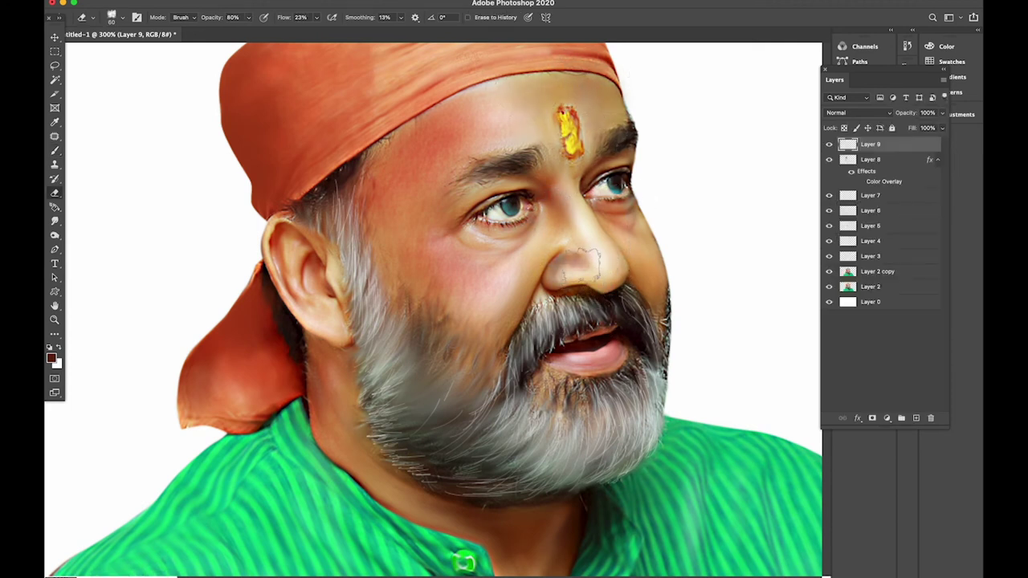
left_click_drag(595, 256, 572, 273)
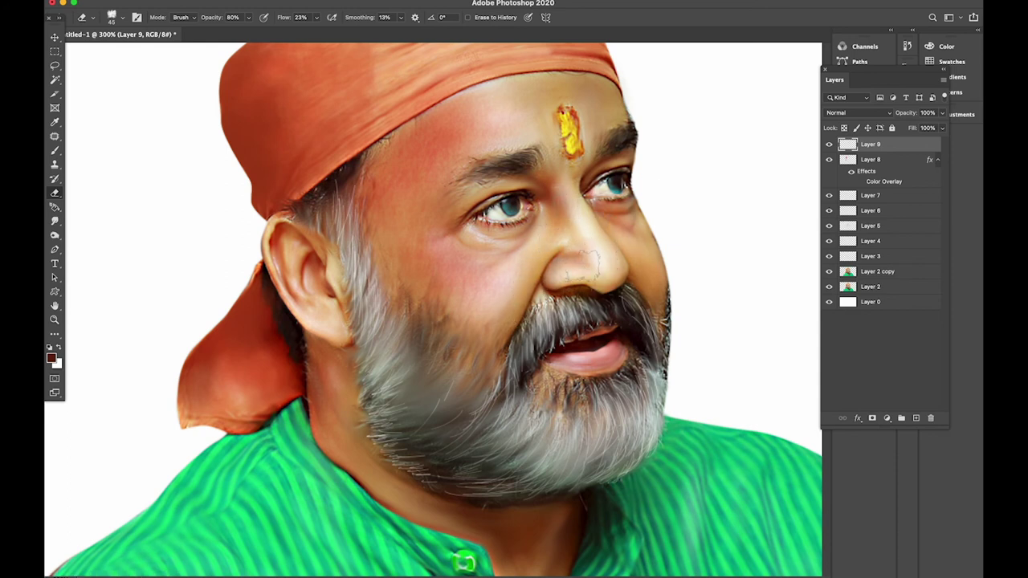
key("ctrl+minus")
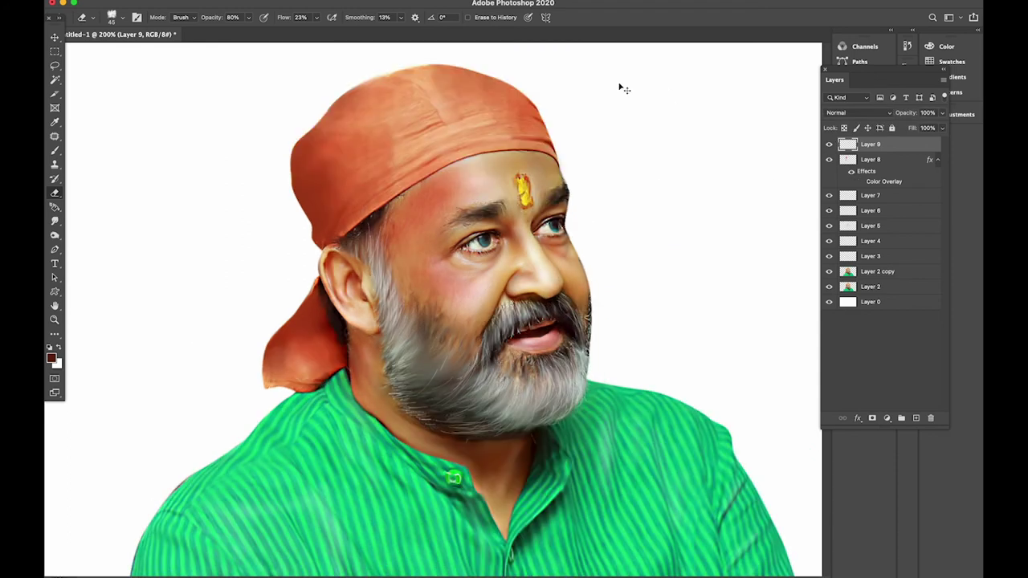
key("ctrl+minus")
key("ctrl+plus")
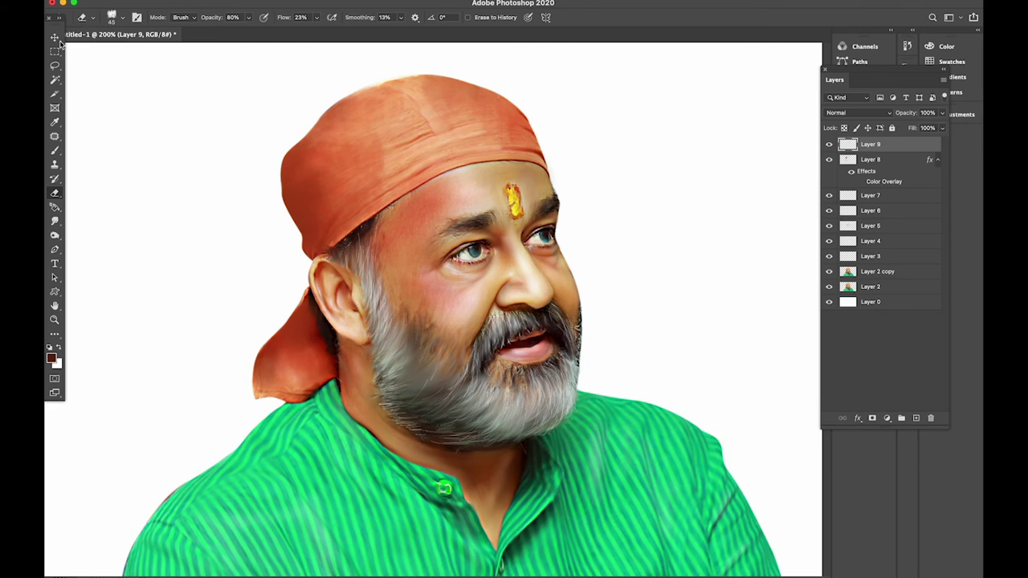
- Add a new empty layer above the white base Layer 0
left_click(59, 40)
key("ctrl+minus")
left_click(871, 304)
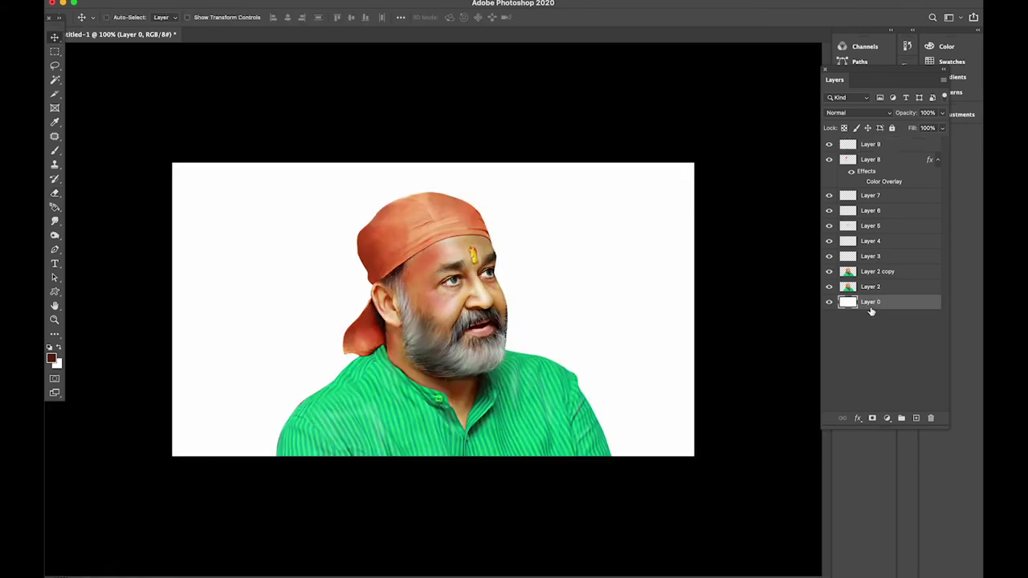
left_click(54, 158)
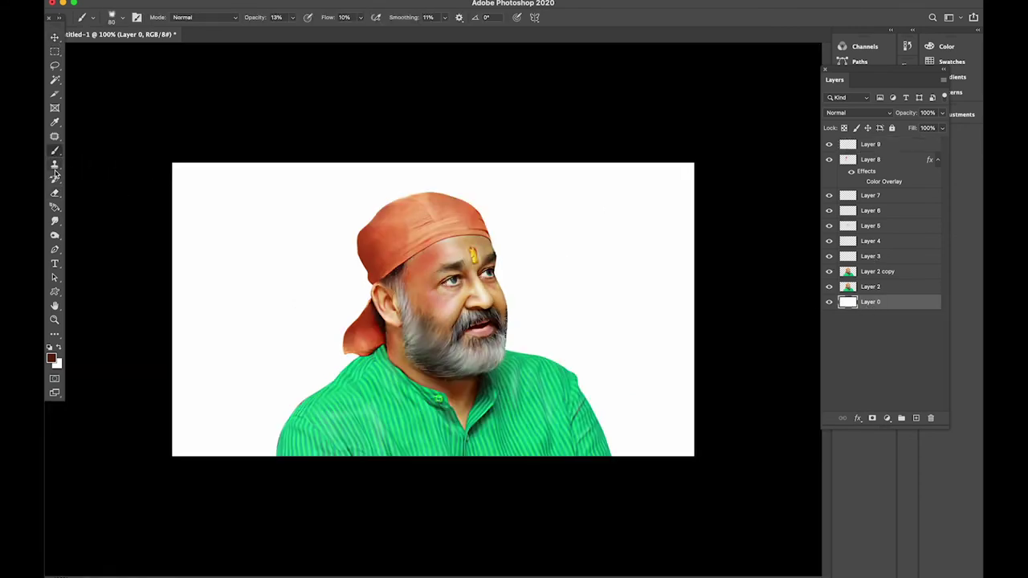
left_click(917, 418)
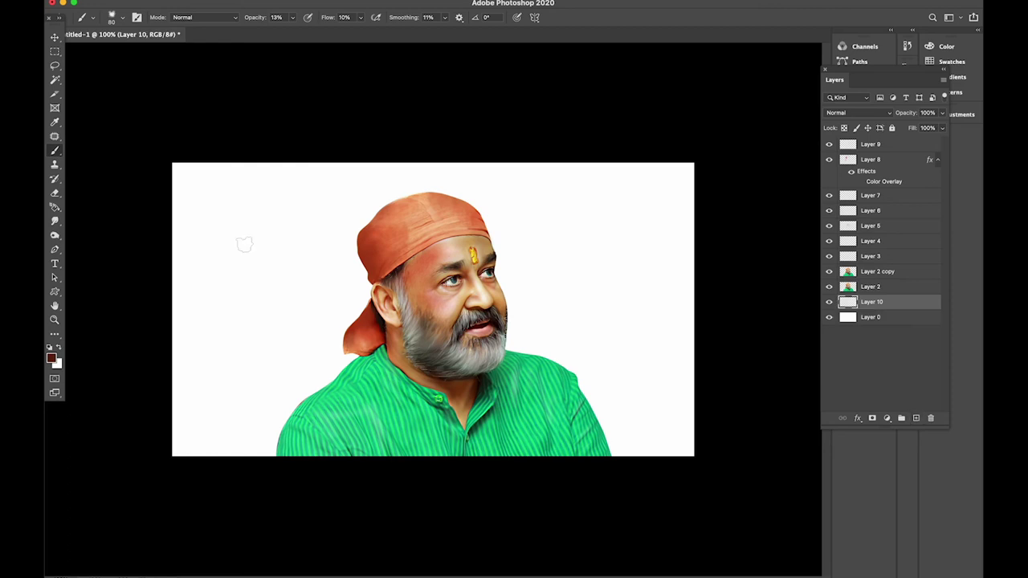
- Paint dark brown grunge shading around the head and the left and right background
right_click(245, 245)
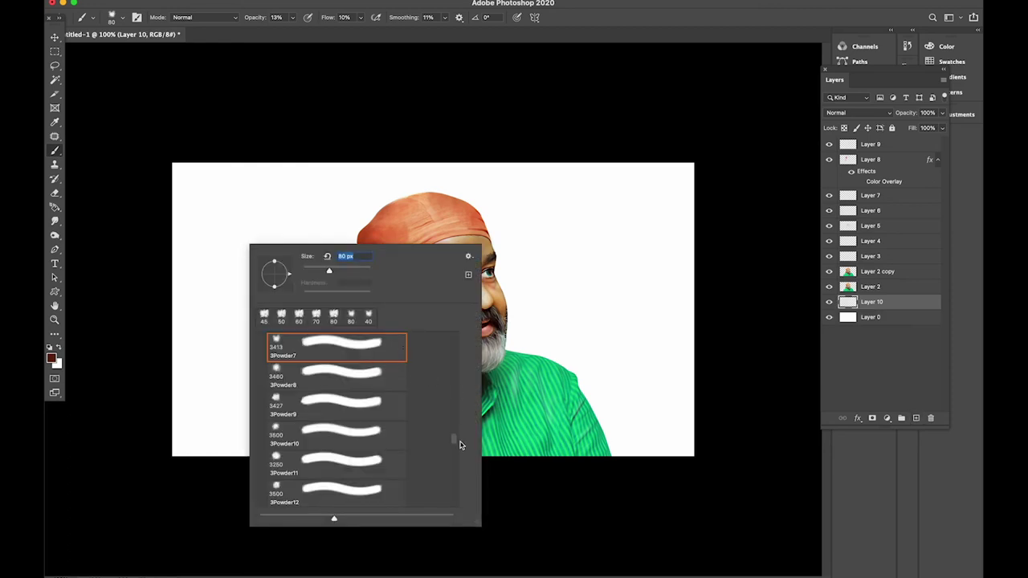
left_click_drag(454, 442, 444, 507)
double_click(283, 466)
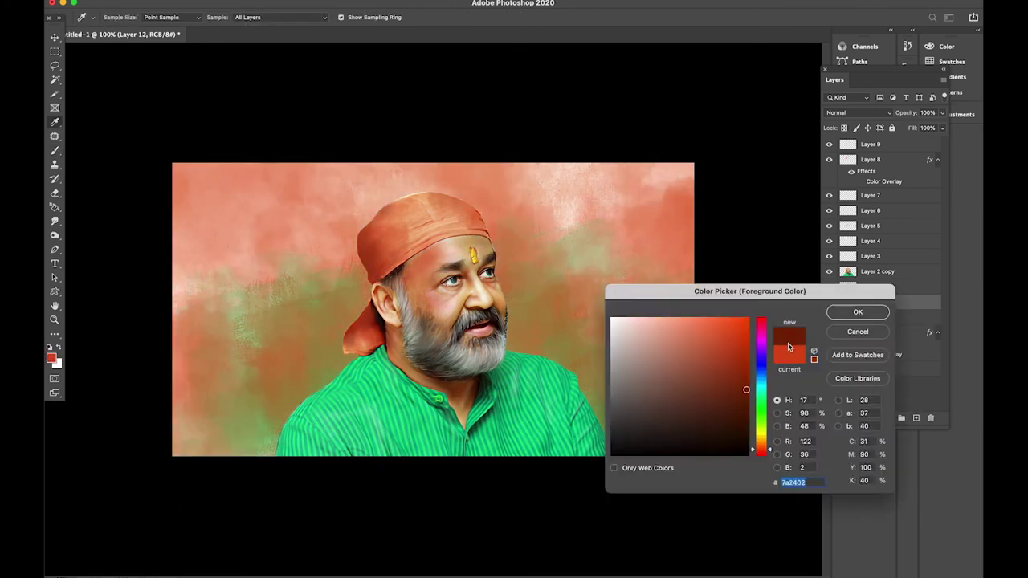
key("]")
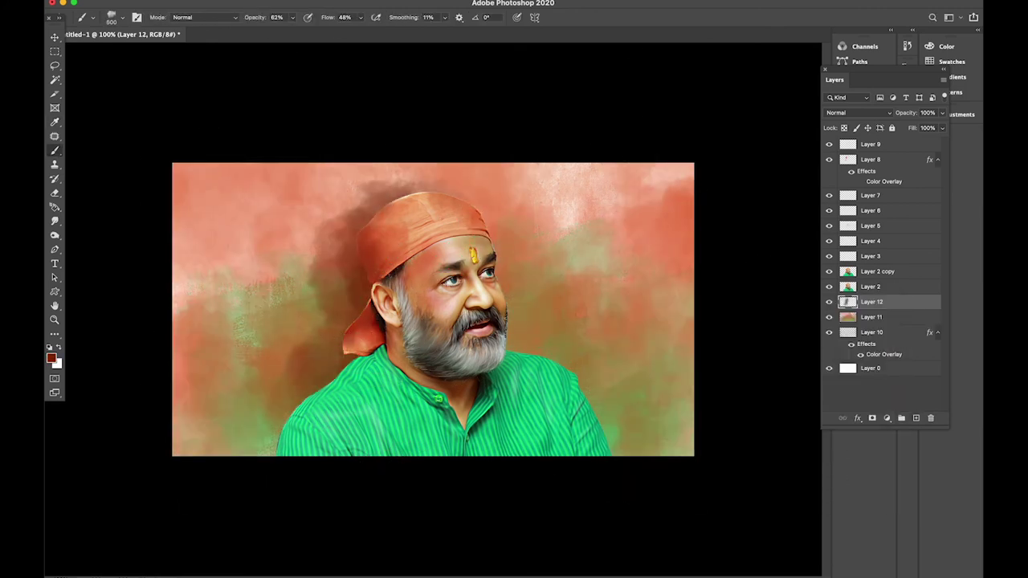
left_click_drag(378, 241, 301, 328)
right_click(474, 301)
left_click(494, 409)
key("Return")
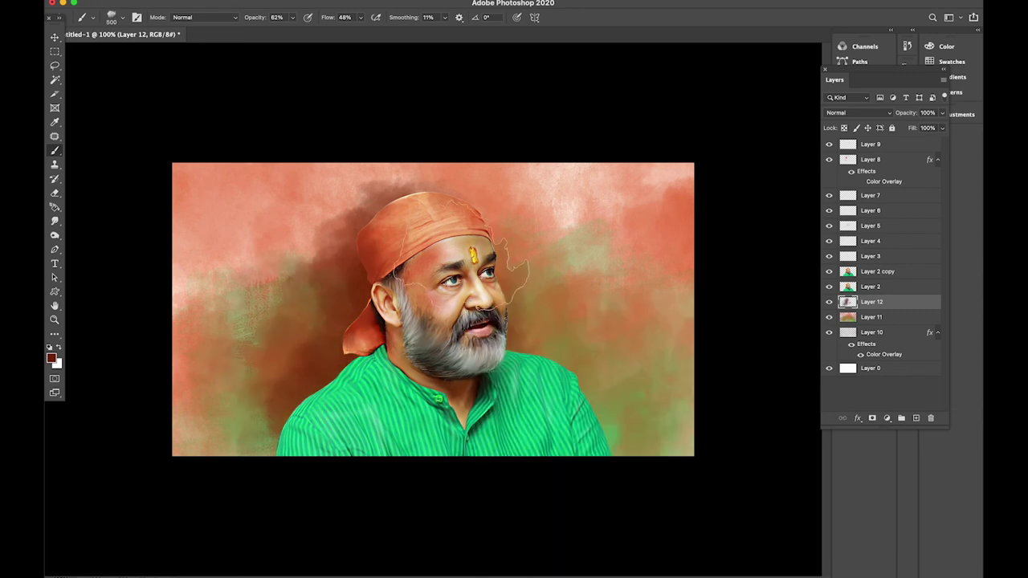
left_click_drag(643, 338, 514, 426)
- On new layers, paint teal-green on the right background and white haze beside the face
left_click(52, 358)
key("Return")
left_click(916, 418)
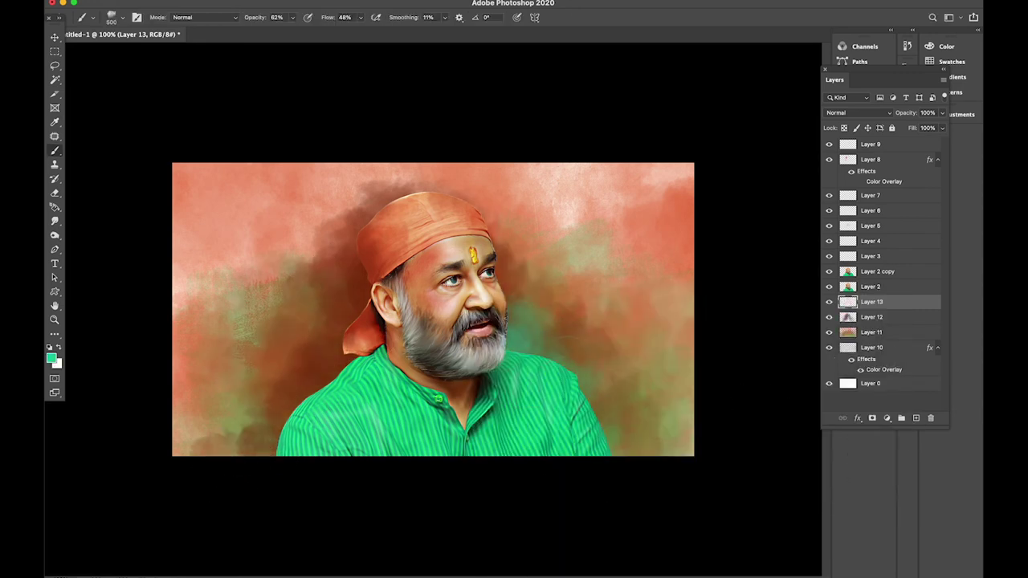
mouse_move(554, 337)
left_mouse_down()
mouse_move(611, 417)
mouse_move(723, 361)
left_mouse_up()
key("x")
key("ctrl+shift+alt+n")
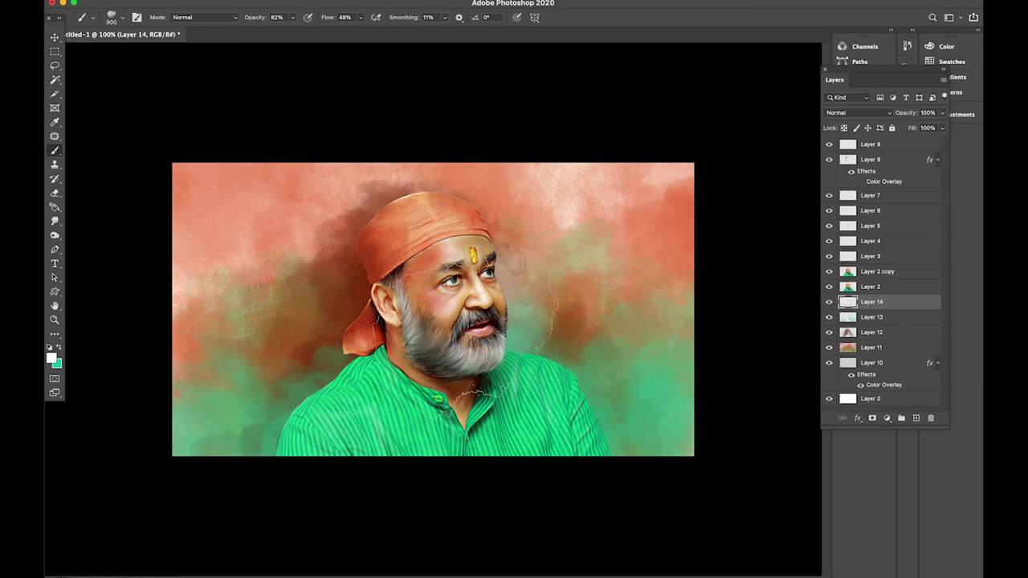
mouse_move(563, 241)
left_mouse_down()
mouse_move(522, 353)
mouse_move(603, 381)
left_mouse_up()
- Erase the right side of the shirt on Layer 2 copy, with Layer 2 hidden
left_click(877, 272)
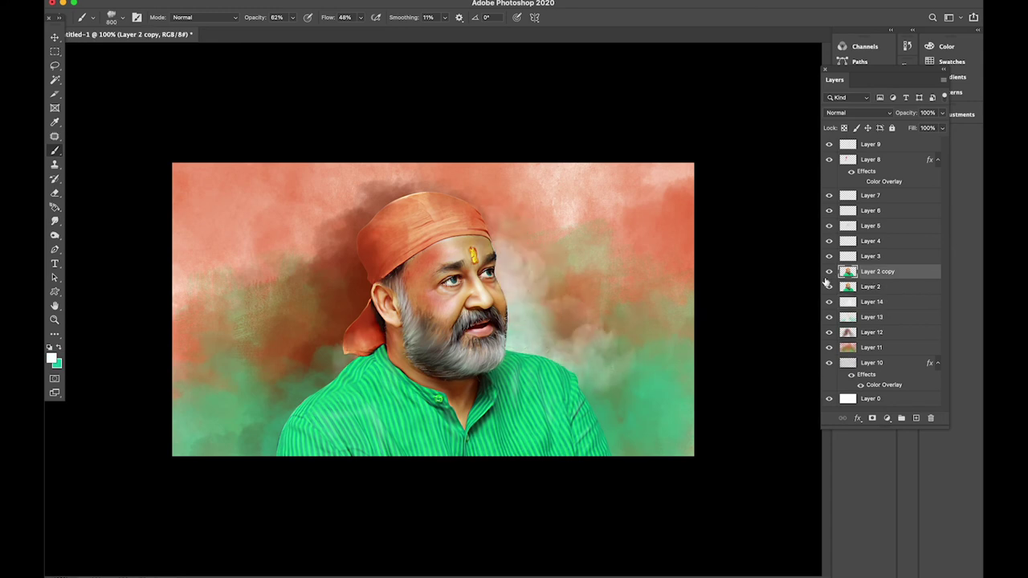
left_click(829, 286)
key("e")
left_click_drag(498, 418, 562, 450)
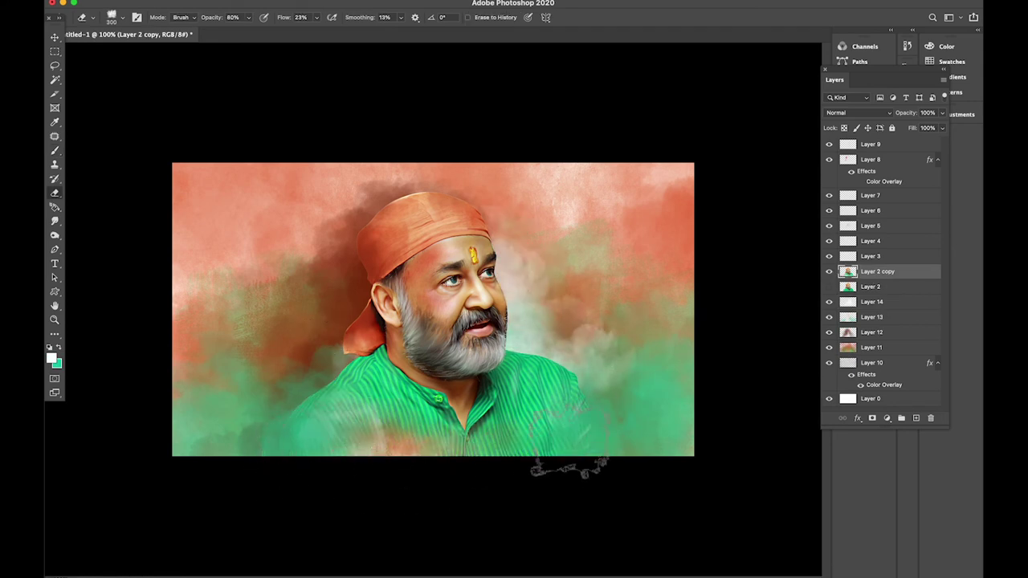
key("alt+bracketright")
key("alt+bracketright")
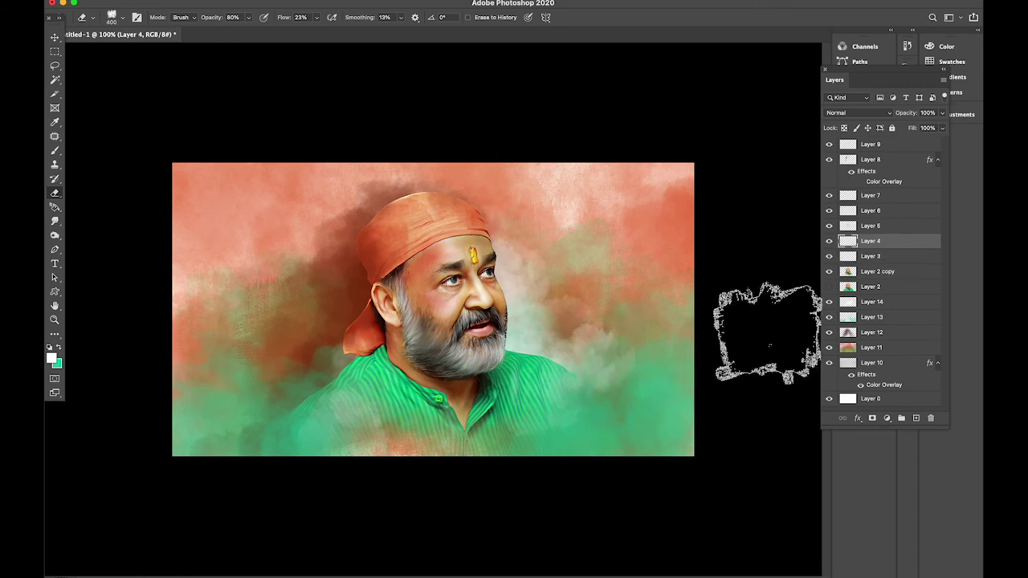
- On new Layer 15, paint size-60 rim light along the bandana edges and shoulder, then deselect
left_click(915, 418)
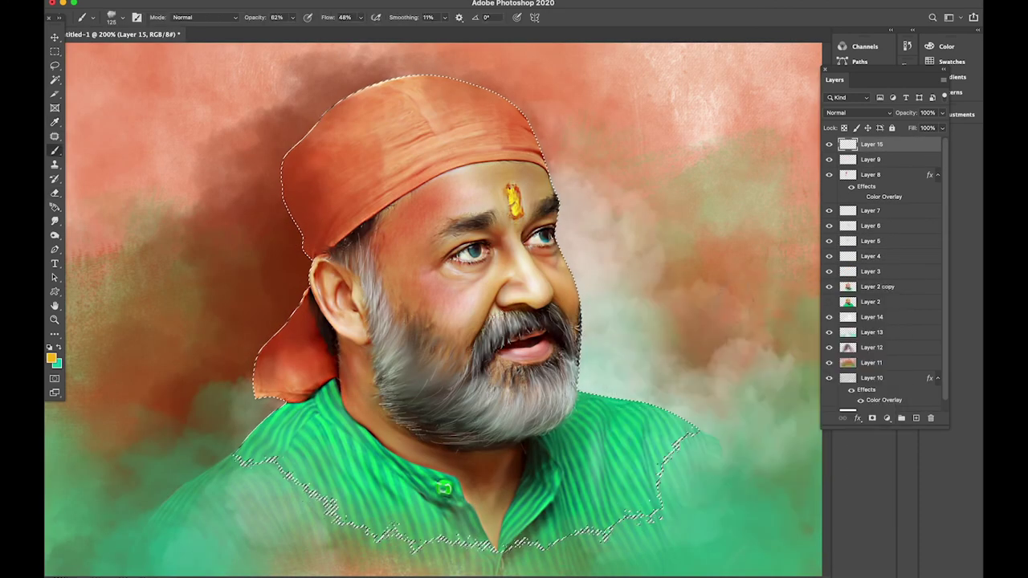
key("bracketleft")
key("bracketleft")
key("bracketleft")
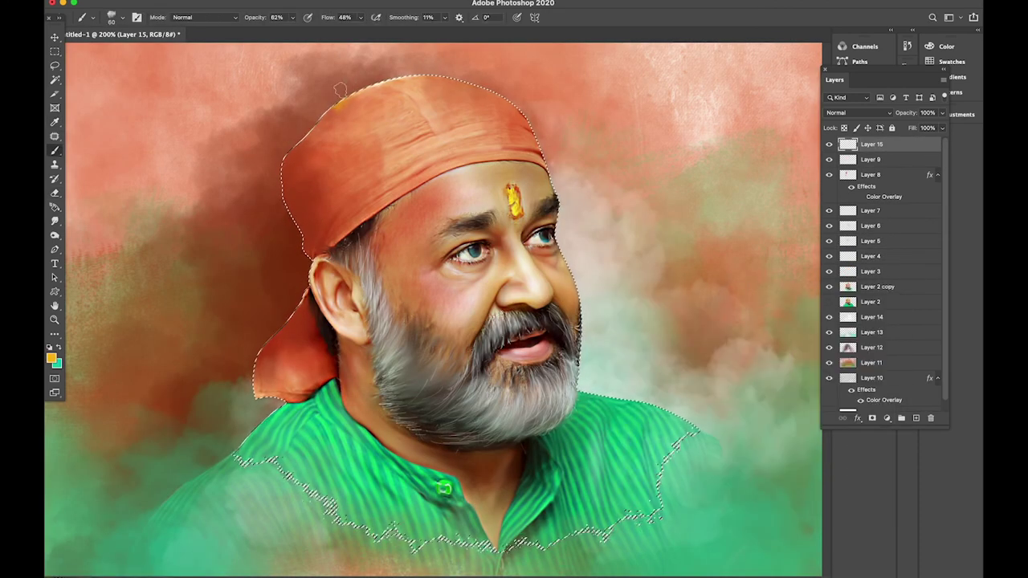
left_click_drag(308, 123, 325, 85)
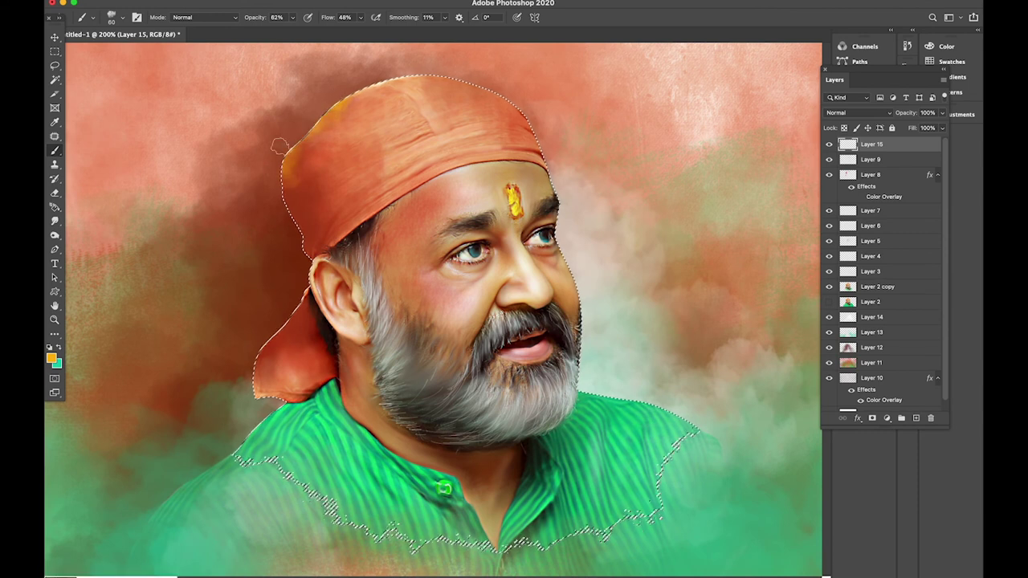
scroll(269, 375, "up", 1)
scroll(269, 375, "left", 2)
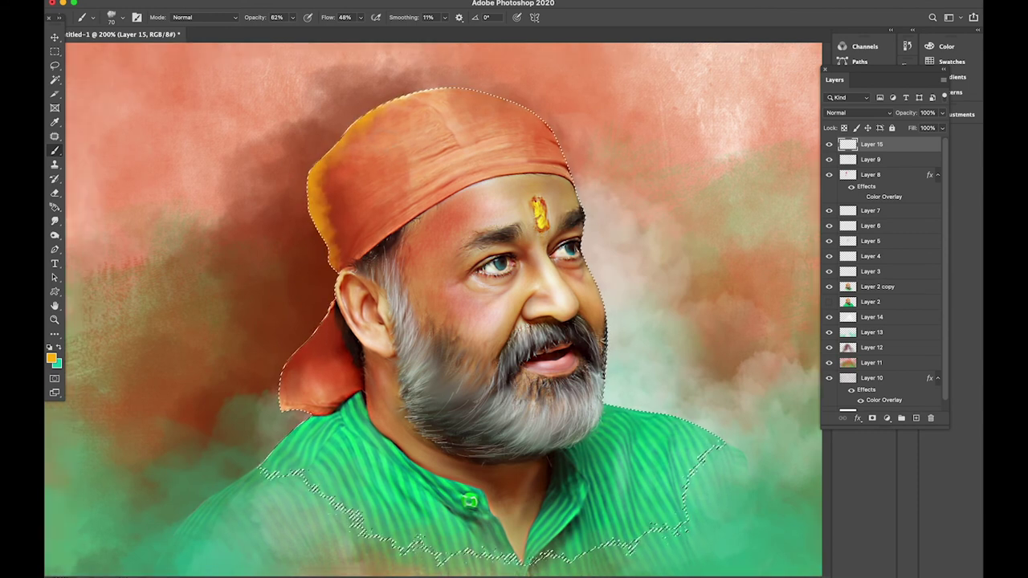
left_click_drag(269, 375, 330, 305)
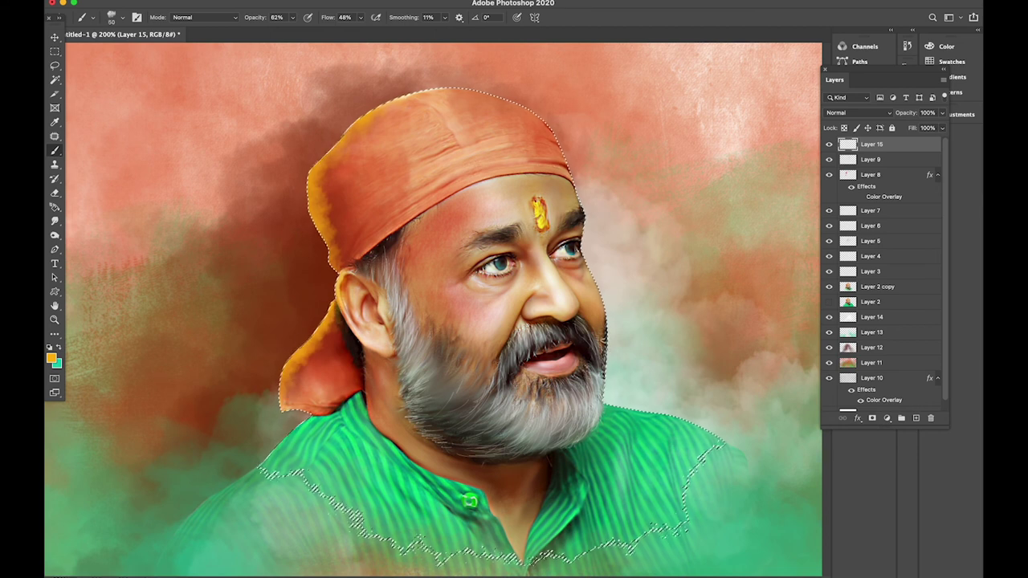
left_click_drag(285, 402, 277, 446)
key("ctrl+d")
key("e")
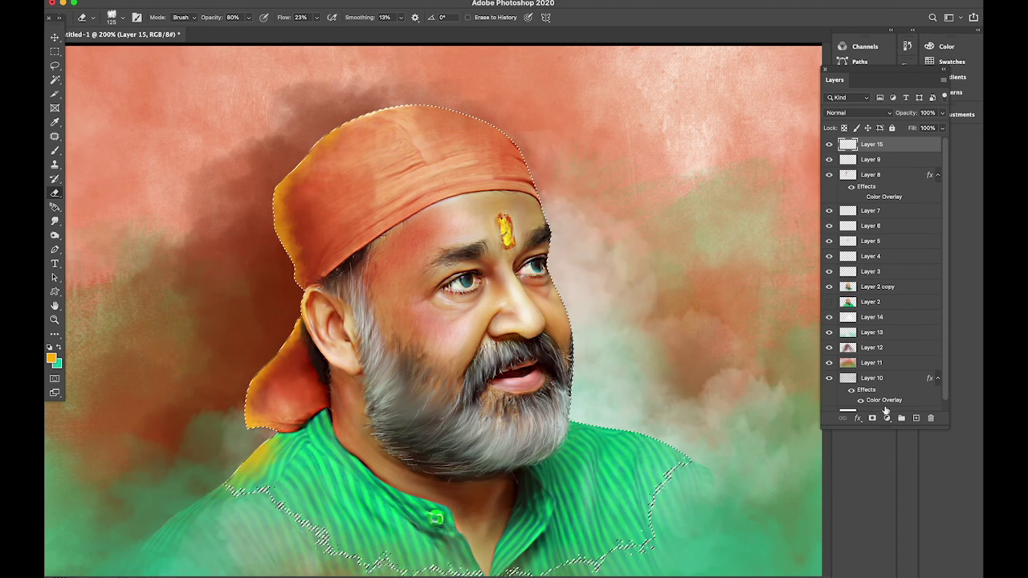
- Add Layer 16 and select the Smoothing Smudge Brush
left_click(916, 417)
key("b")
right_click(604, 275)
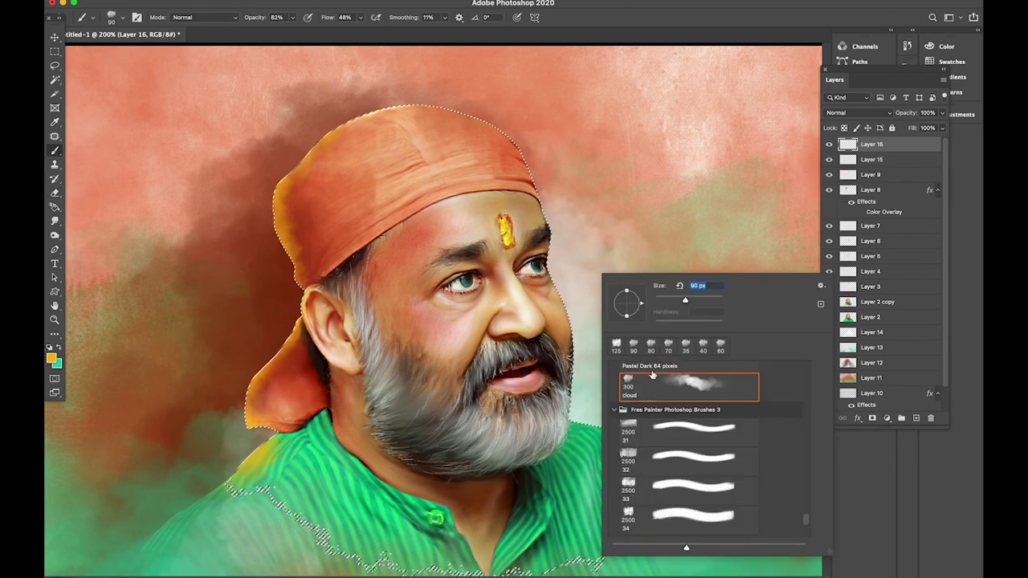
scroll(637, 504, "down", 5)
double_click(637, 504)
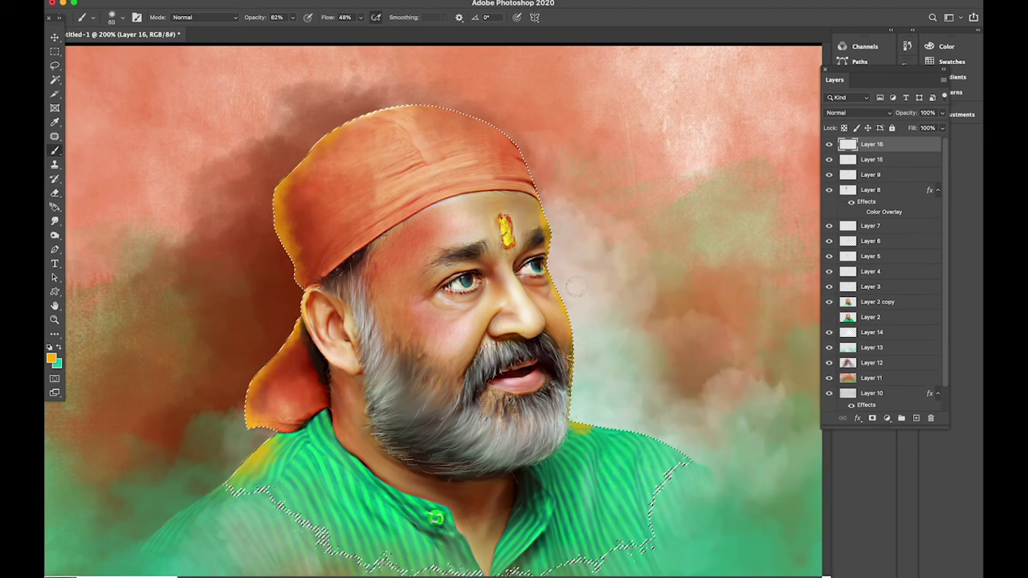
key("ctrl+d")
- Give Layer 16 a light orange #ffa53a Color Overlay
double_click(917, 142)
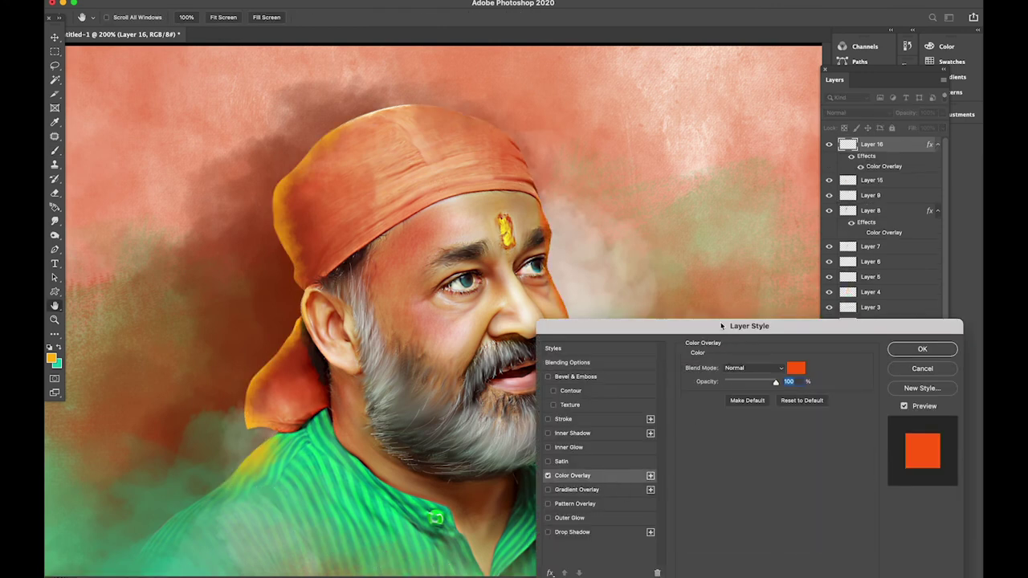
left_click_drag(725, 329, 801, 225)
left_click(863, 262)
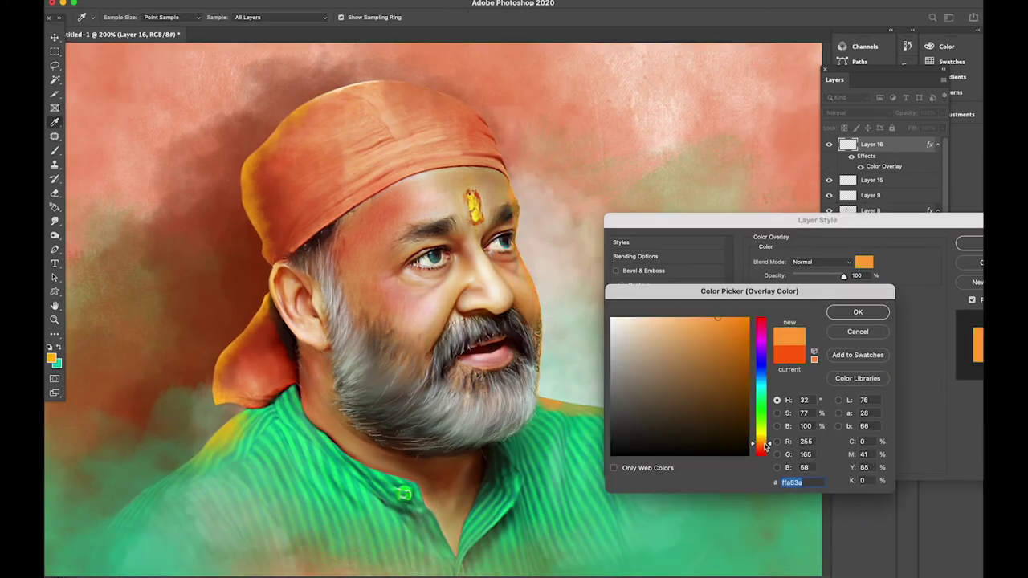
key("Return")
key("Return")
key("e")
- Recentre the portrait view and select Layer 14, the white haze layer
scroll(643, 313, "up", 3)
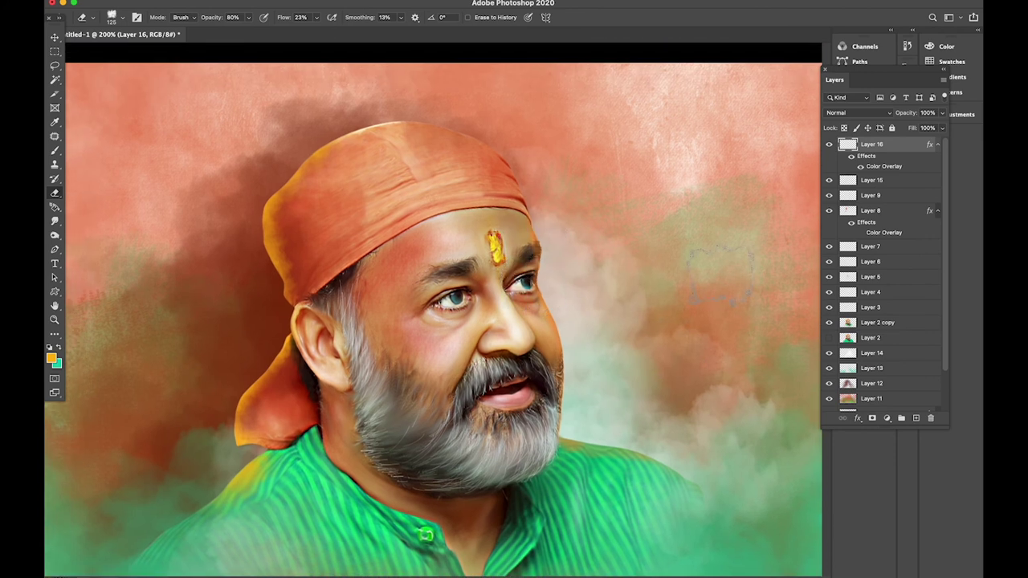
left_click_drag(632, 304, 649, 293)
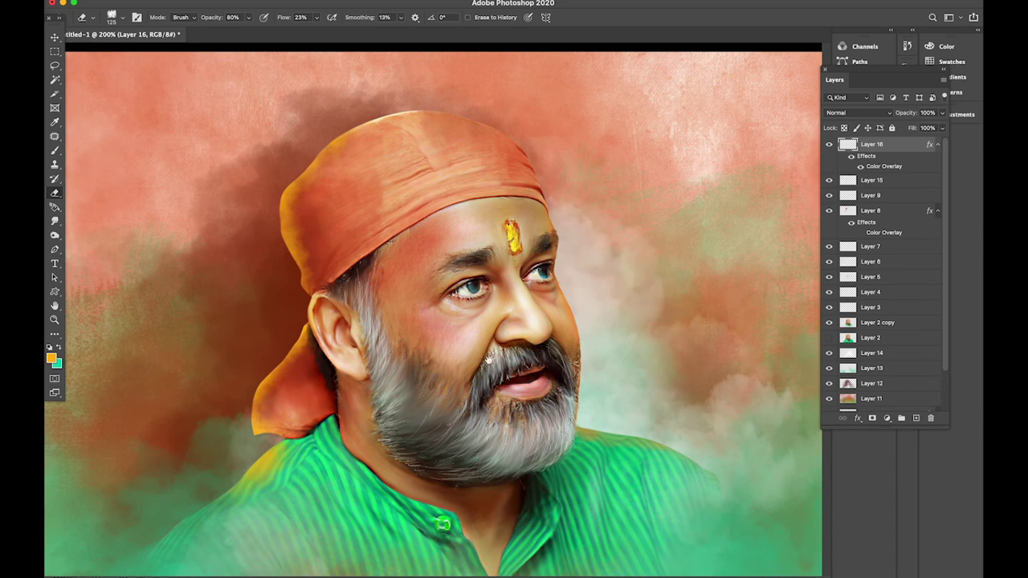
left_click_drag(490, 359, 493, 319)
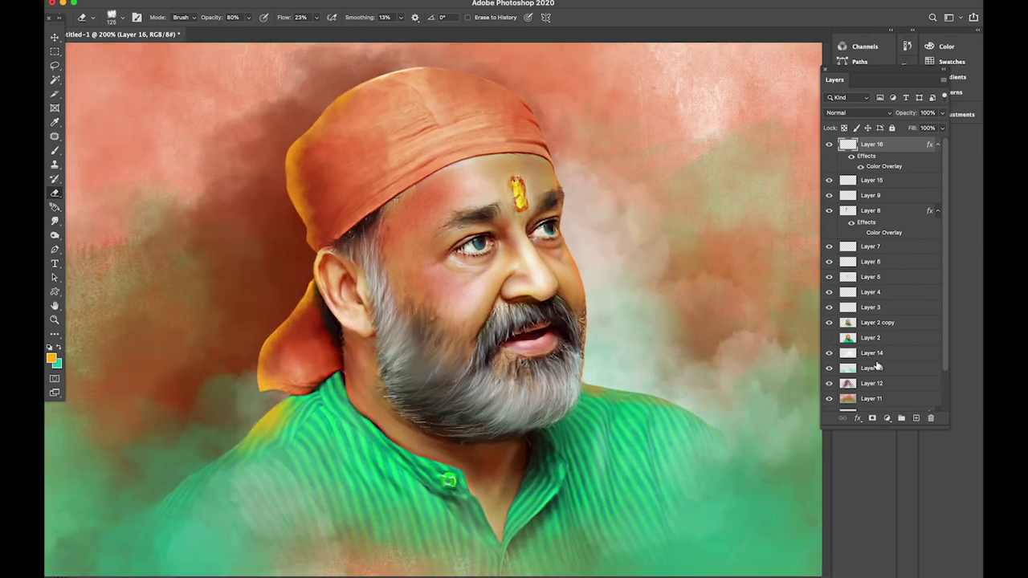
left_click(882, 353)
- Paint a warm yellow glow over the grey-green clouds behind the shoulder and beard with a 500 px soft brush
left_click(55, 151)
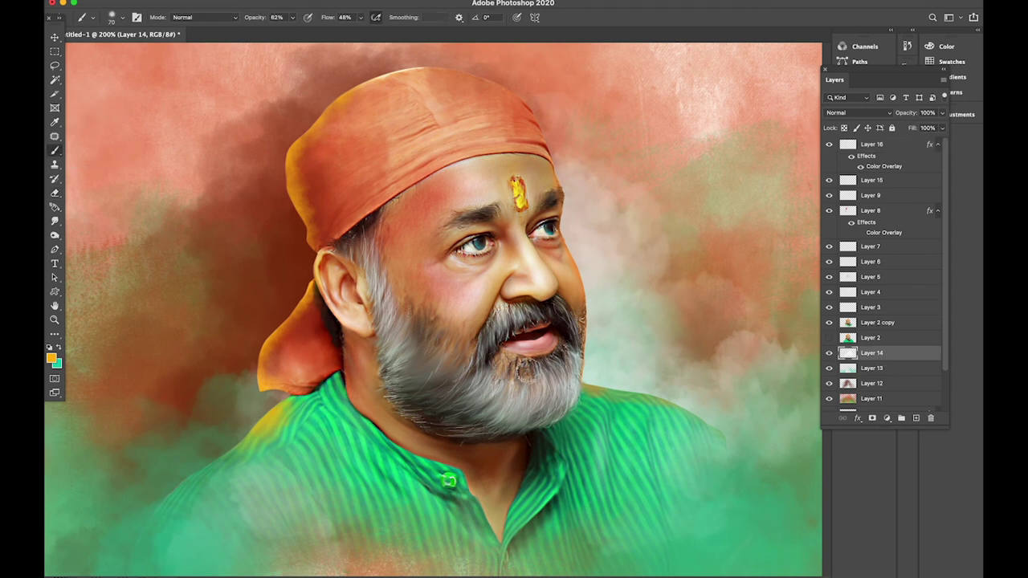
left_click_drag(592, 372, 698, 410)
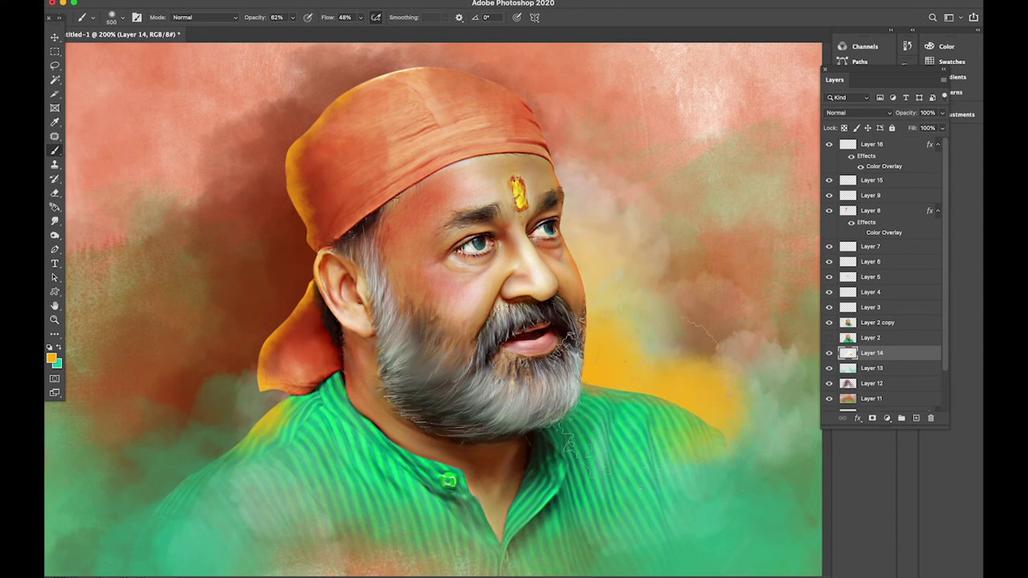
key("bracketright")
left_click_drag(715, 434, 671, 325)
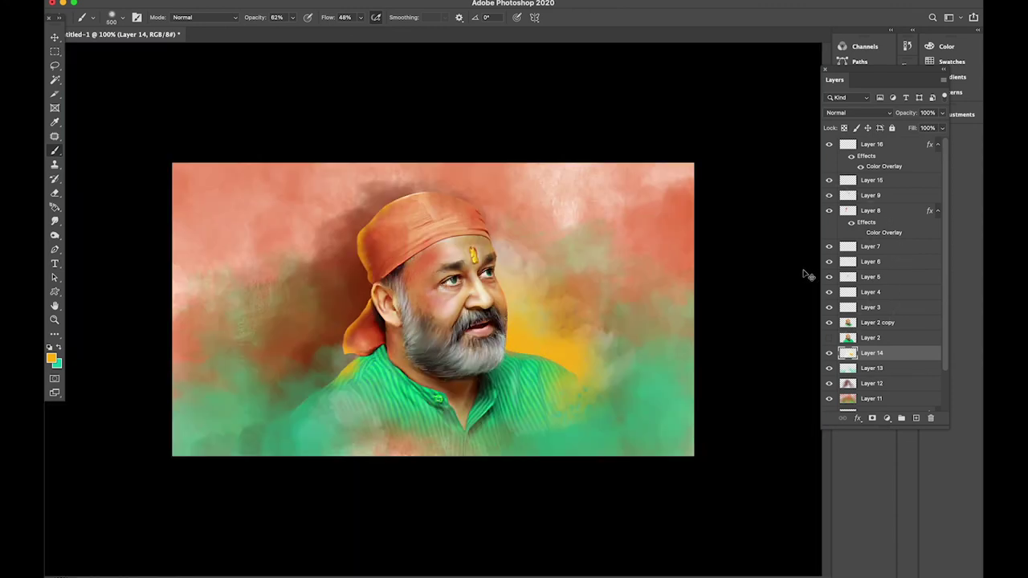
left_click_drag(809, 273, 747, 339)
key("bracketleft")
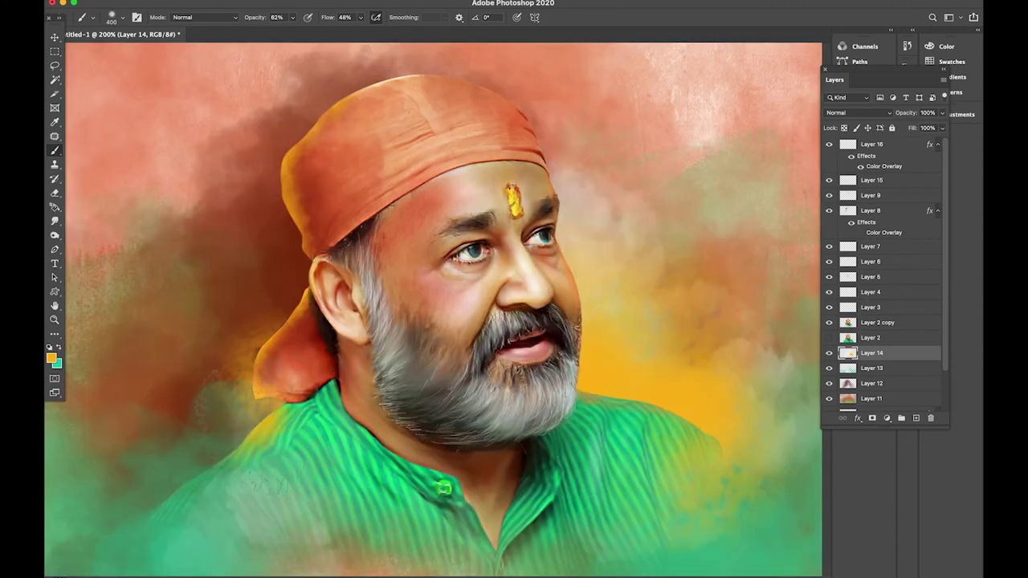
- Brighten the left background and spread yellow-orange glow right of the beard
left_click_drag(266, 346, 168, 506)
left_click_drag(297, 208, 185, 434)
key("bracketright")
key("bracketright")
key("ctrl+1")
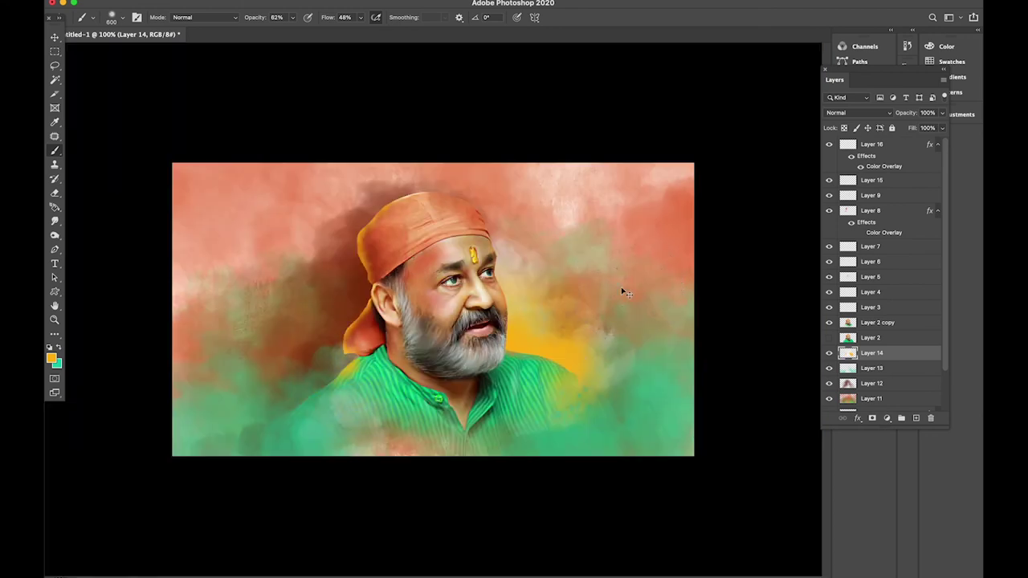
left_click_drag(654, 459, 746, 379)
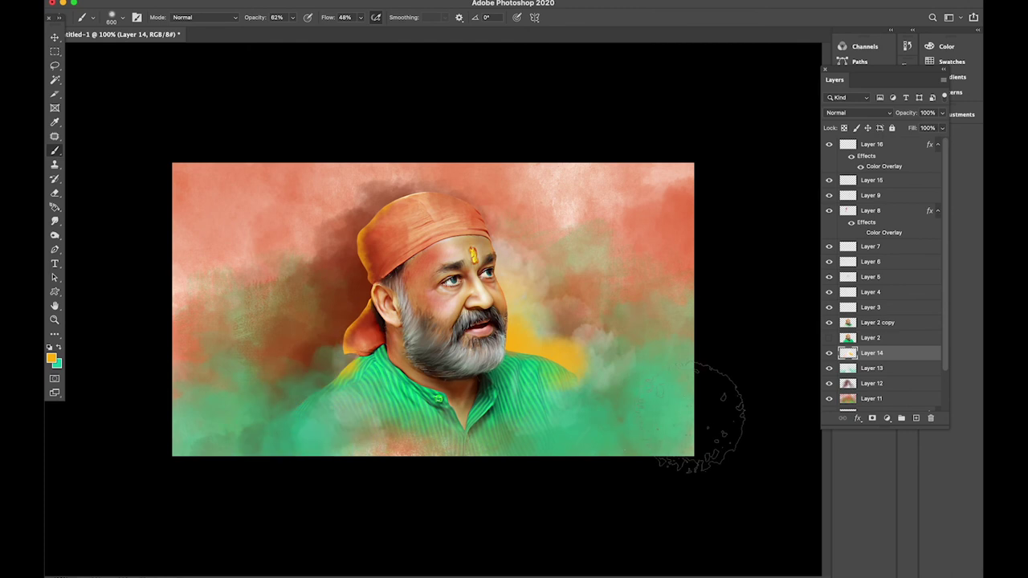
key("ctrl+plus")
key("ctrl+plus")
- Add a new layer, load the figure selection, and pick the Pastel Dark 64 px brush on Layer 14
left_click(848, 322, "ctrl")
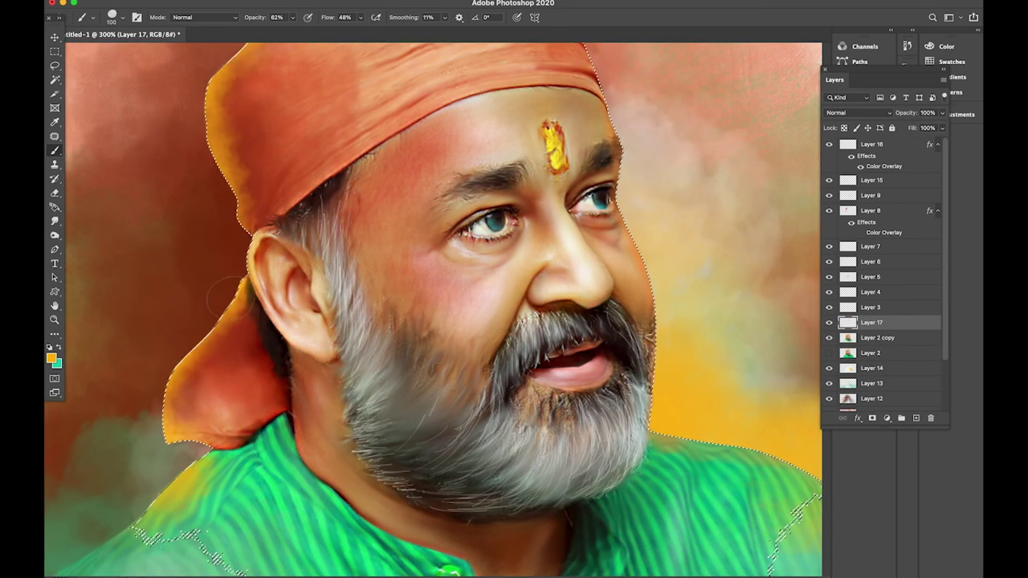
key("ctrl+shift+alt+n")
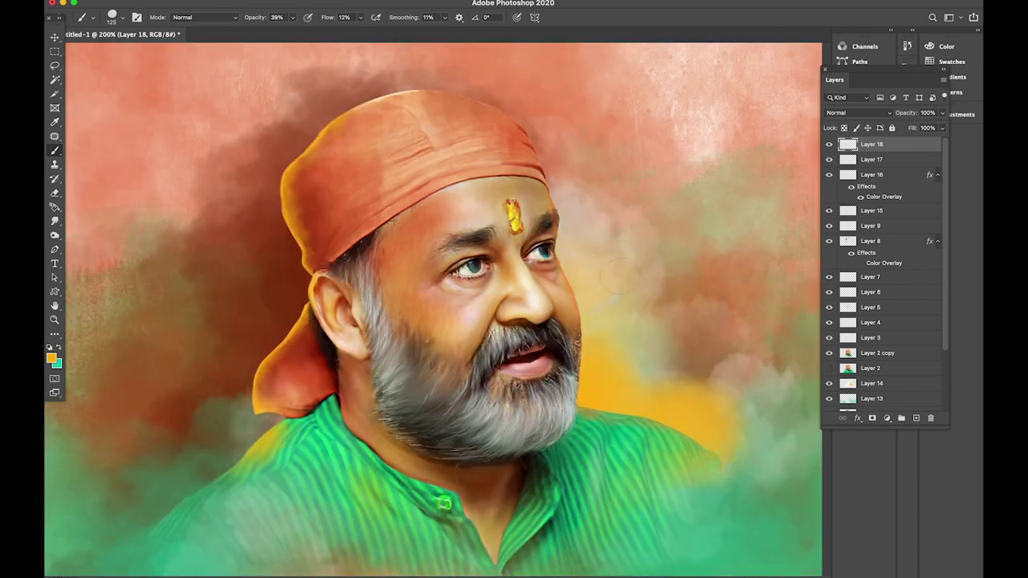
left_click(884, 383)
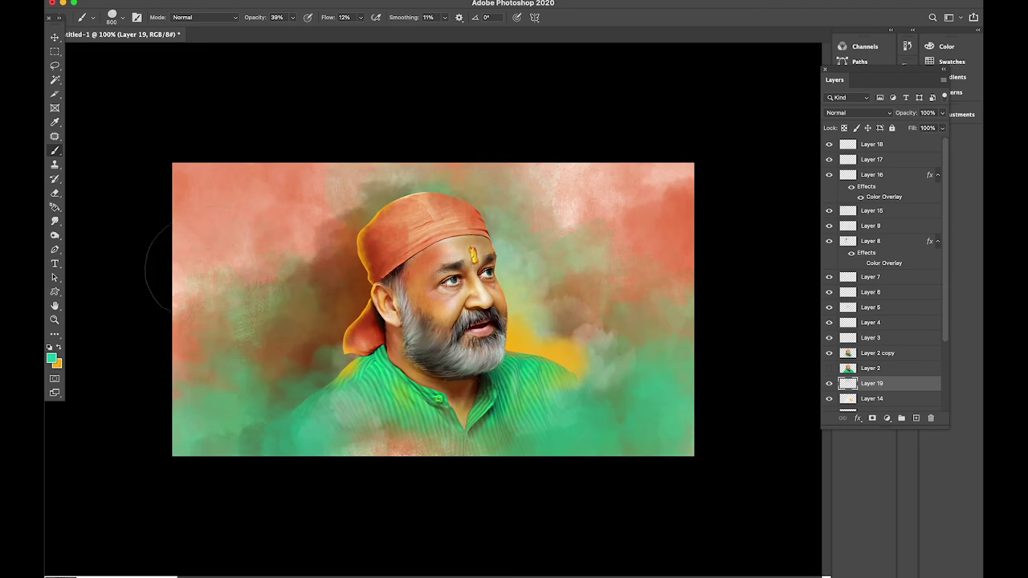
right_click(378, 338)
left_click(404, 497)
key("Return")
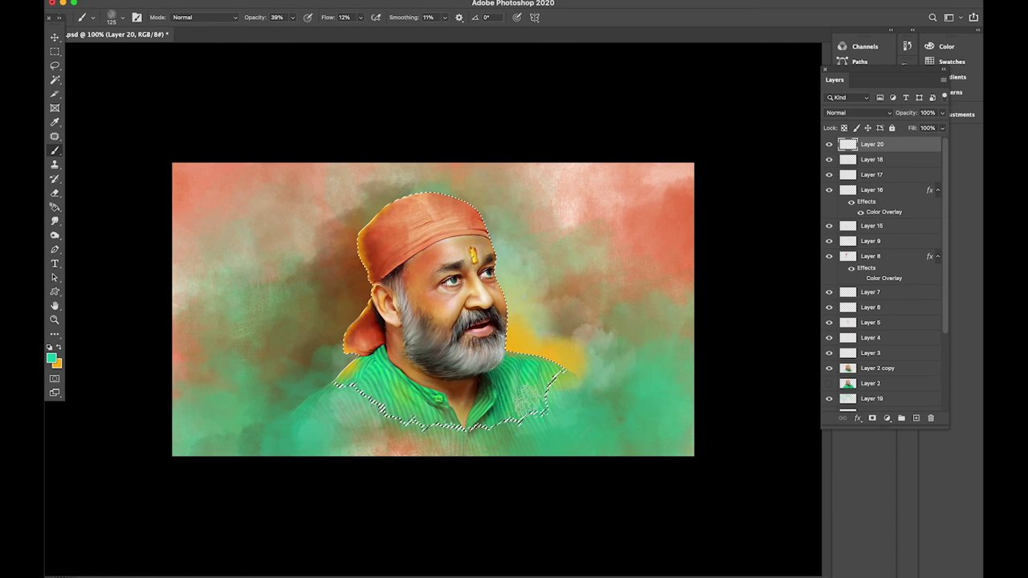
- Resize the brush, deselect the figure, and view the whole painting full-screen on black
key("bracketright")
key("ctrl+d")
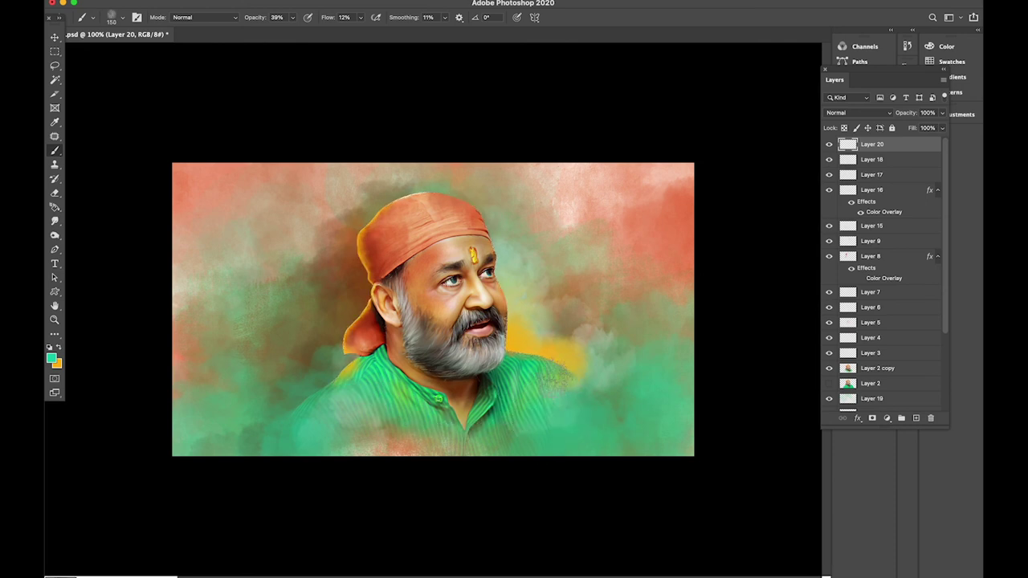
key("bracketleft")
key("bracketleft")
key("ctrl+plus")
key("bracketleft")
key("bracketleft")
key("bracketleft")
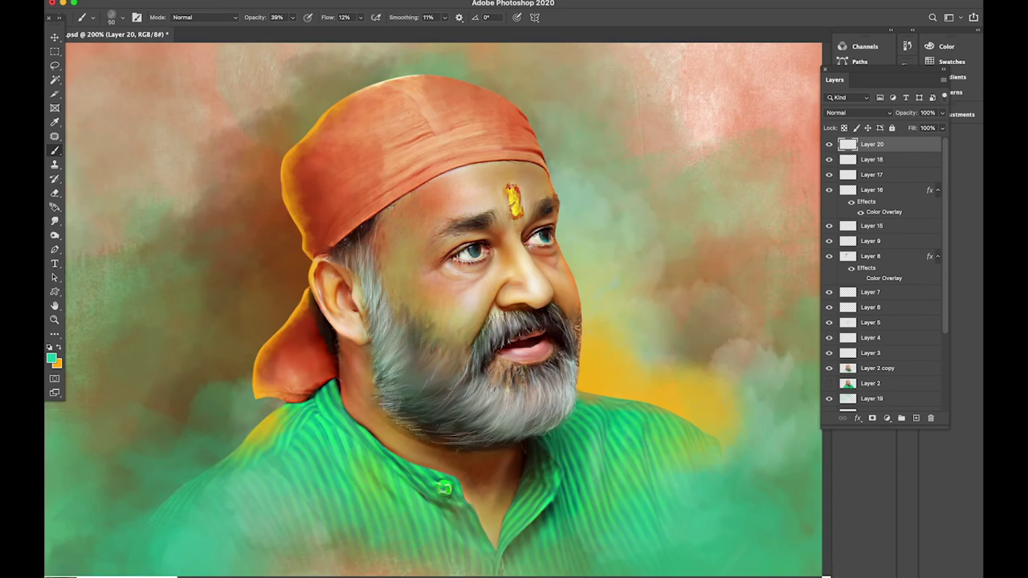
left_click_drag(526, 426, 546, 432)
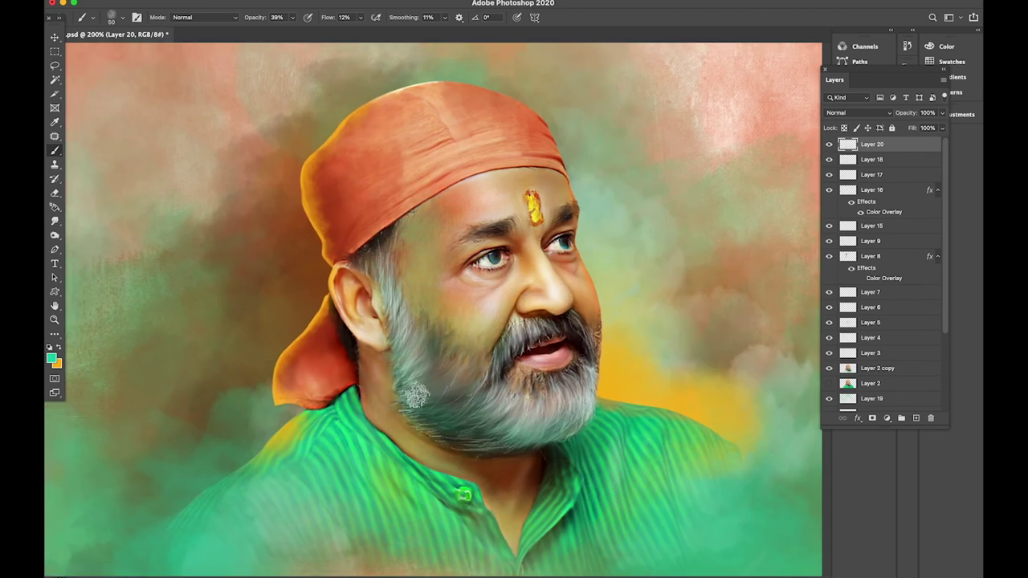
key("ctrl+0")
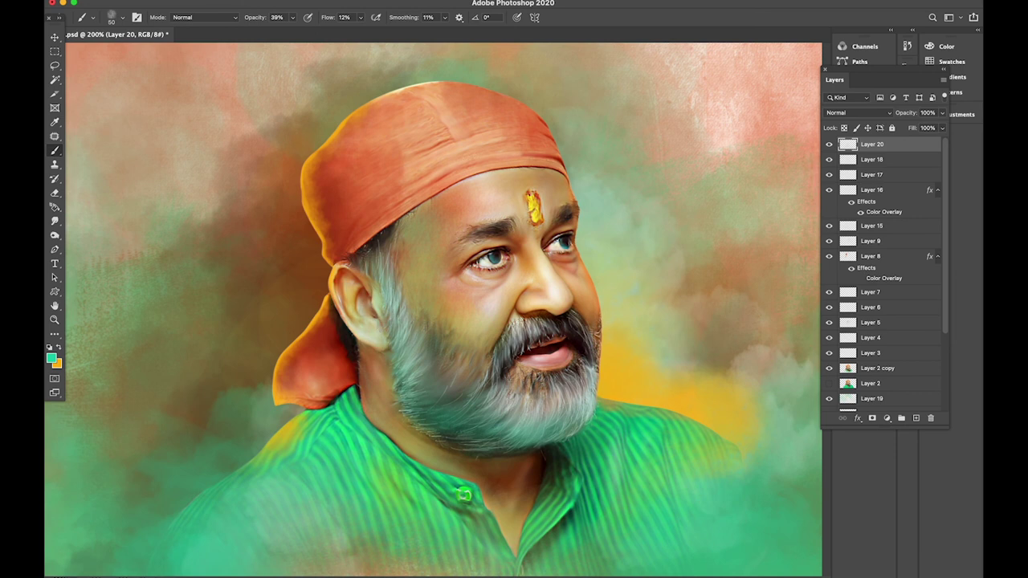
key("v")
key("f")
key("f")
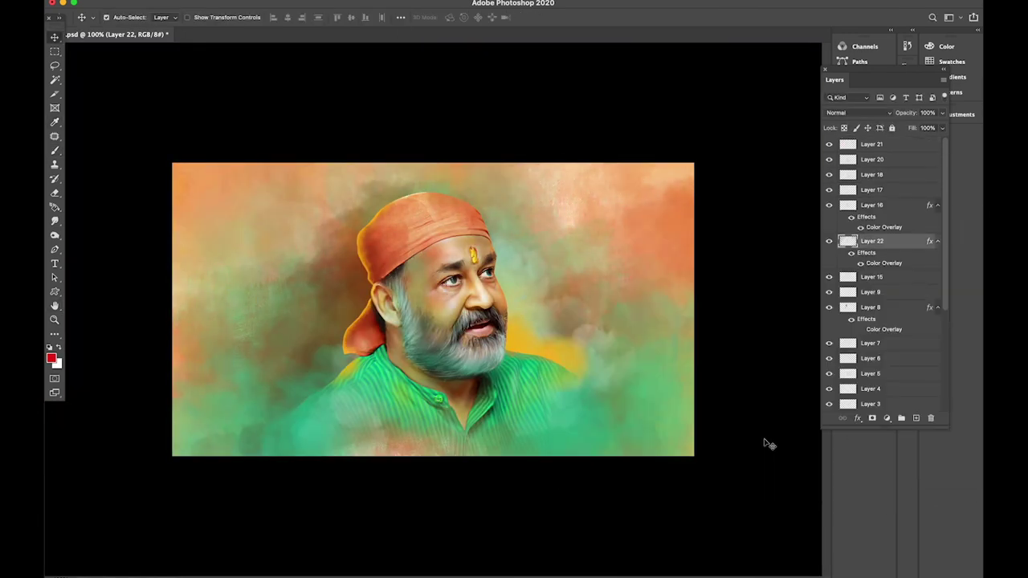
- Zoom to 400% on the beard and paint fine white hair strands into it
key("ctrl+plus")
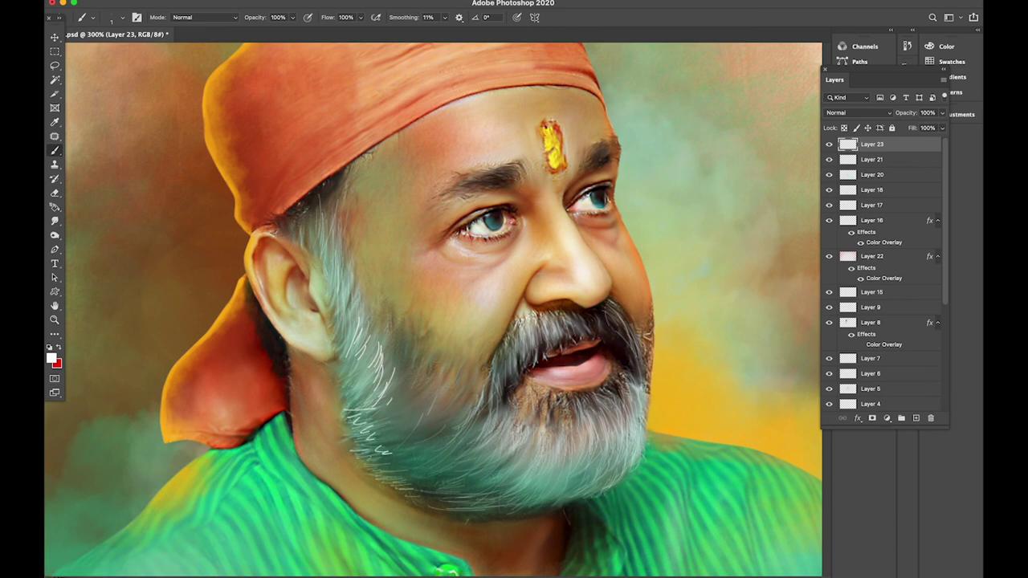
left_click_drag(412, 347, 422, 427)
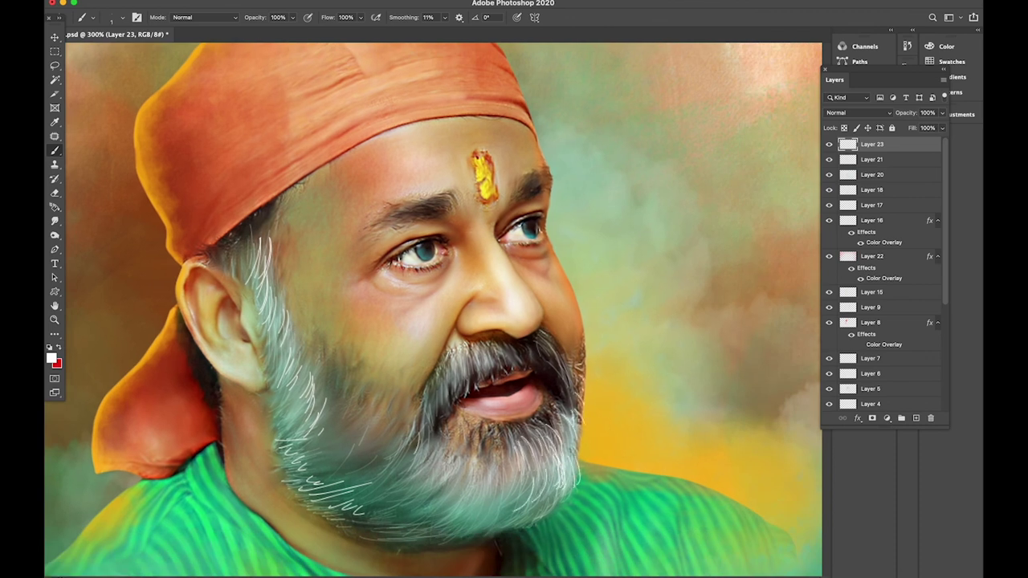
key("ctrl+plus")
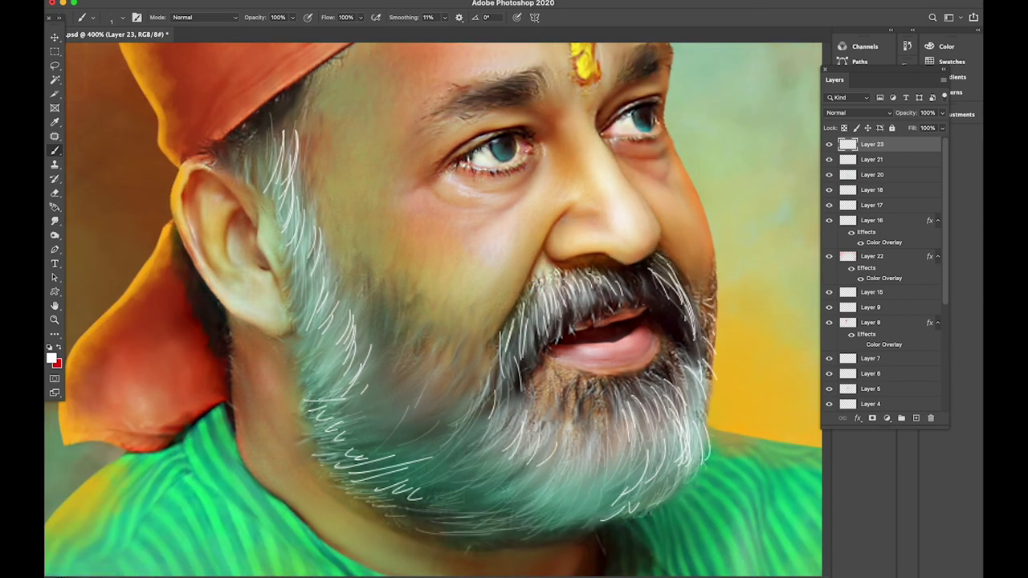
mouse_move(341, 442)
left_mouse_down()
mouse_move(414, 376)
mouse_move(448, 433)
left_mouse_up()
key("ctrl+minus")
key("ctrl+minus")
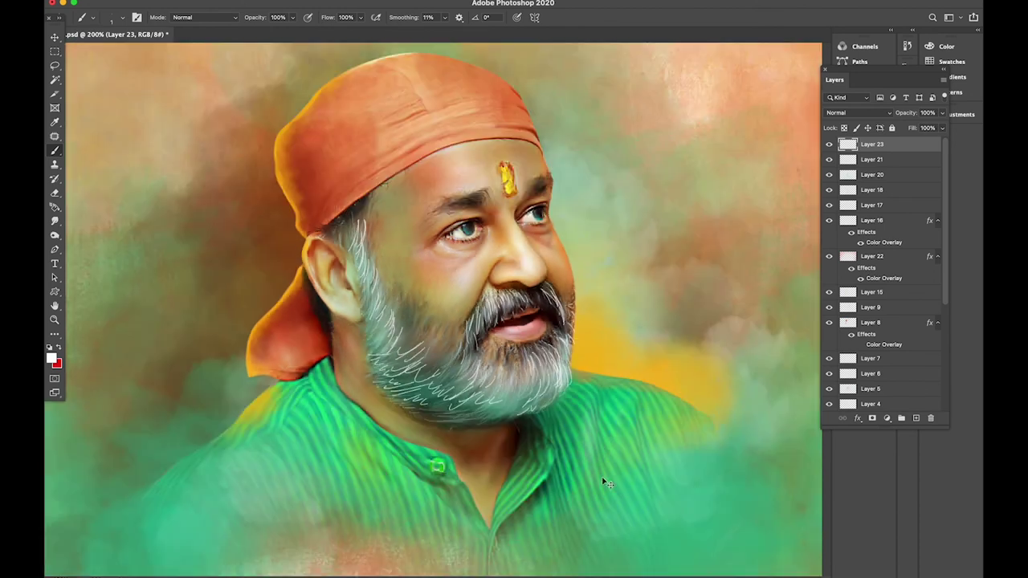
key("ctrl+plus")
- Soften the white strands, clean stray strokes below the chin, and add a new layer
key("e")
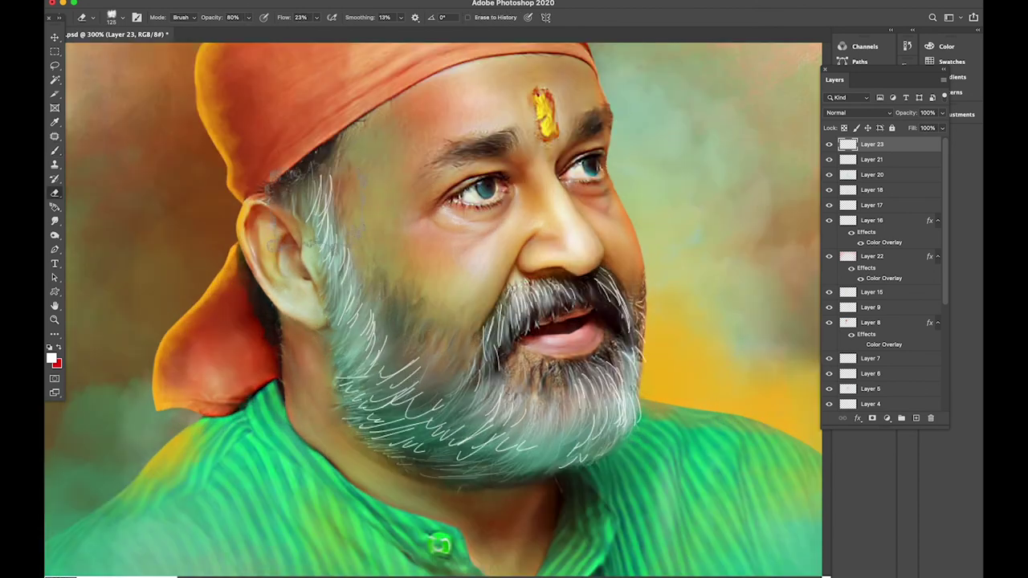
left_click_drag(402, 384, 430, 418)
mouse_move(370, 401)
left_mouse_down()
mouse_move(466, 449)
mouse_move(570, 482)
left_mouse_up()
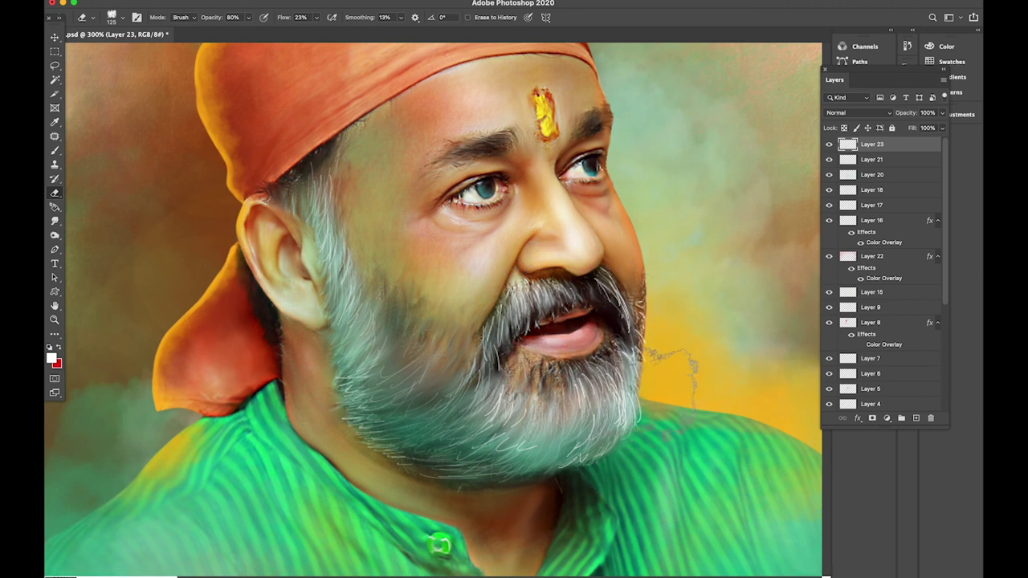
left_click_drag(634, 257, 634, 326)
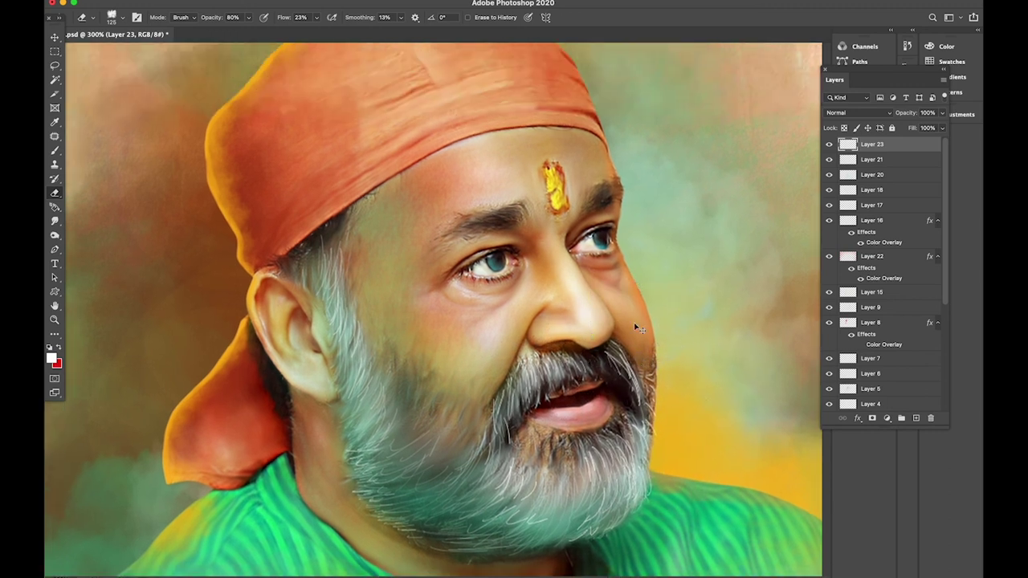
left_click(916, 418)
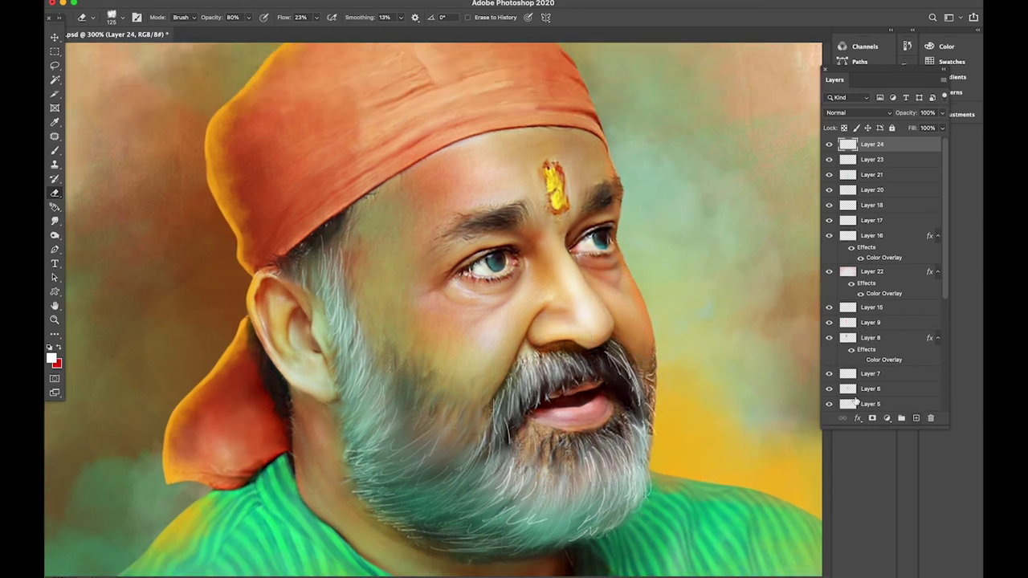
left_click(55, 152)
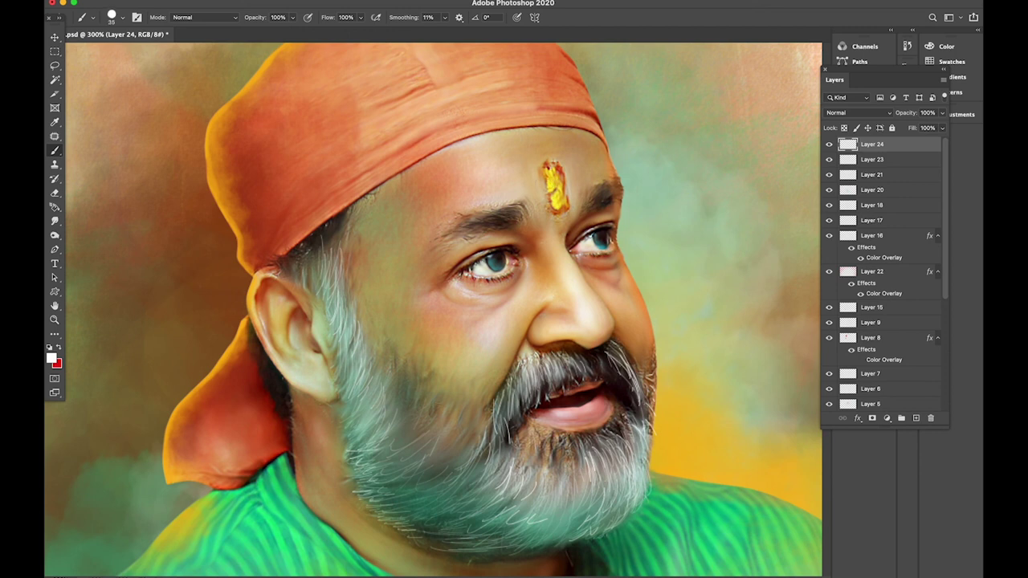
- Paint a low-opacity red flush on the forehead, nose bridge and both cheeks
left_click(59, 349)
key("bracketleft")
key("bracketleft")
key("bracketleft")
key("shift+3")
key("0")
key("3")
key("bracketright")
key("bracketright")
left_click_drag(526, 233, 550, 301)
left_click_drag(442, 201, 514, 157)
mouse_move(437, 309)
left_mouse_down()
mouse_move(523, 321)
mouse_move(482, 354)
left_mouse_up()
left_click_drag(598, 265, 627, 309)
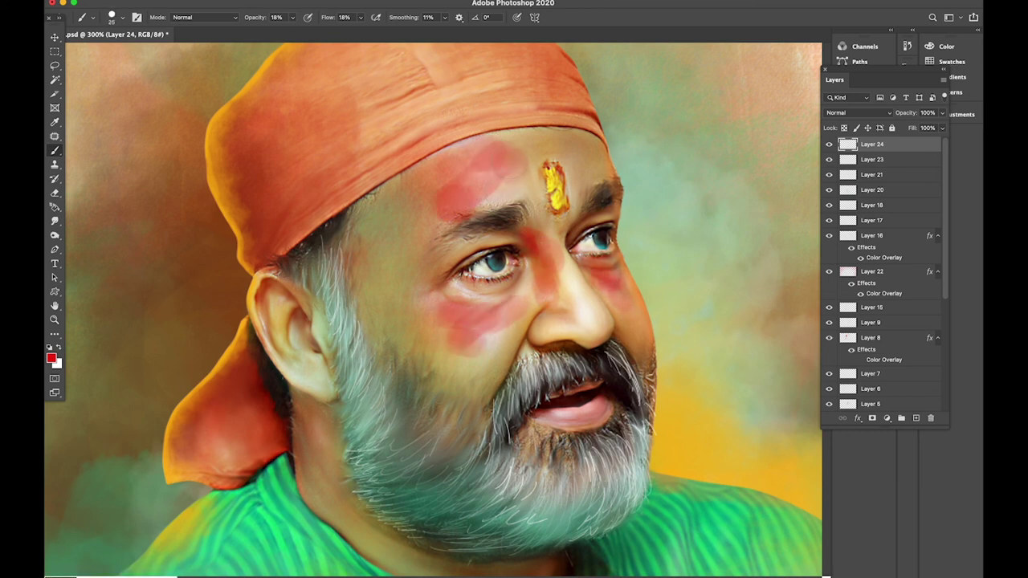
- Erase most of the red back from the forehead, cheeks and nose
key("e")
left_click_drag(450, 189, 514, 161)
left_click_drag(482, 305, 430, 318)
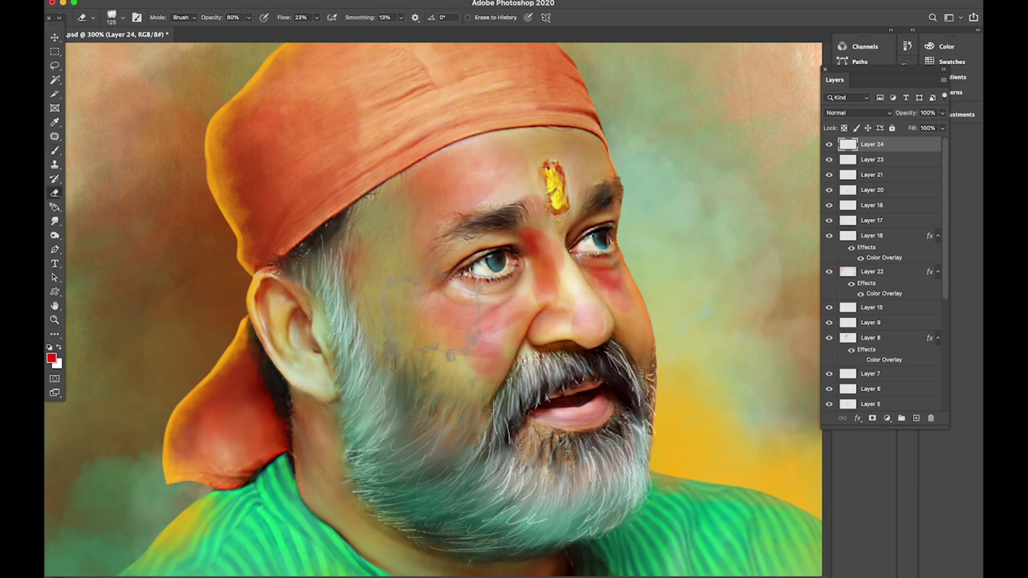
key("bracketleft")
key("bracketleft")
key("bracketleft")
left_click_drag(450, 354, 514, 305)
left_click_drag(522, 233, 578, 322)
left_click_drag(481, 338, 628, 285)
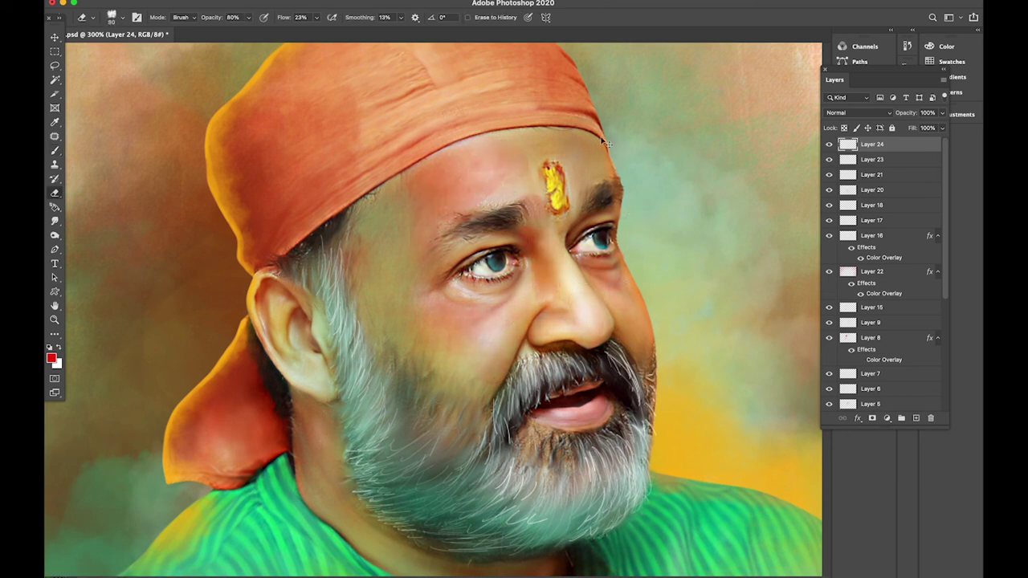
- Paint red onto the lower lip on a new layer and toggle it to compare
left_click(916, 417)
key("b")
mouse_move(550, 410)
left_mouse_down()
mouse_move(603, 397)
mouse_move(599, 408)
mouse_move(571, 394)
left_mouse_up()
key("e")
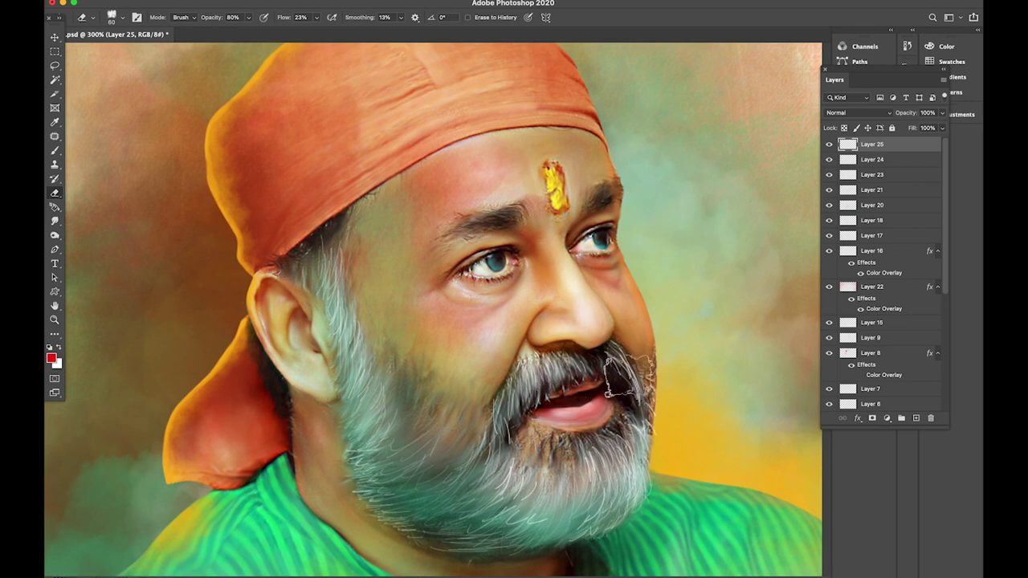
left_click(830, 144)
left_click(830, 145)
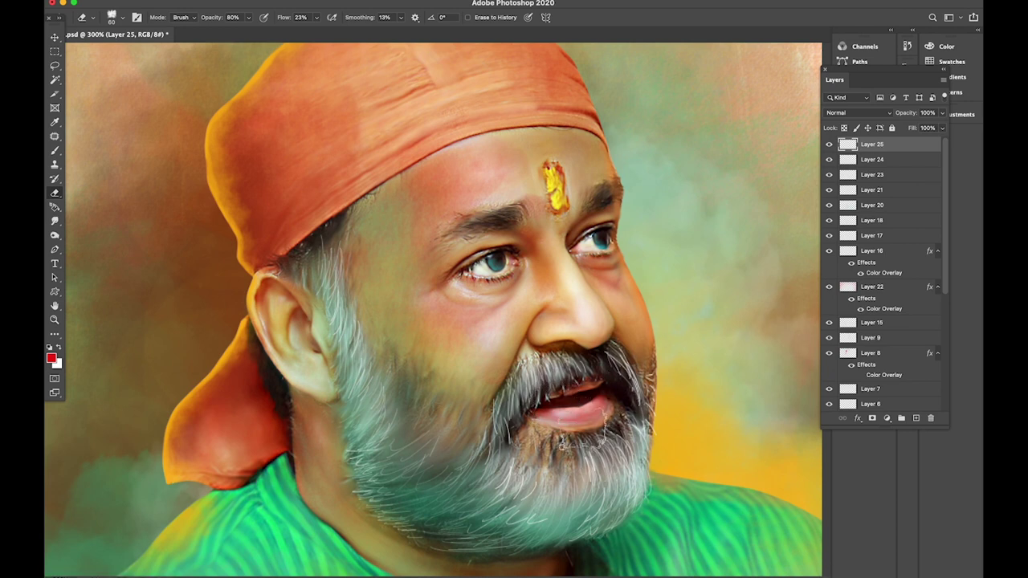